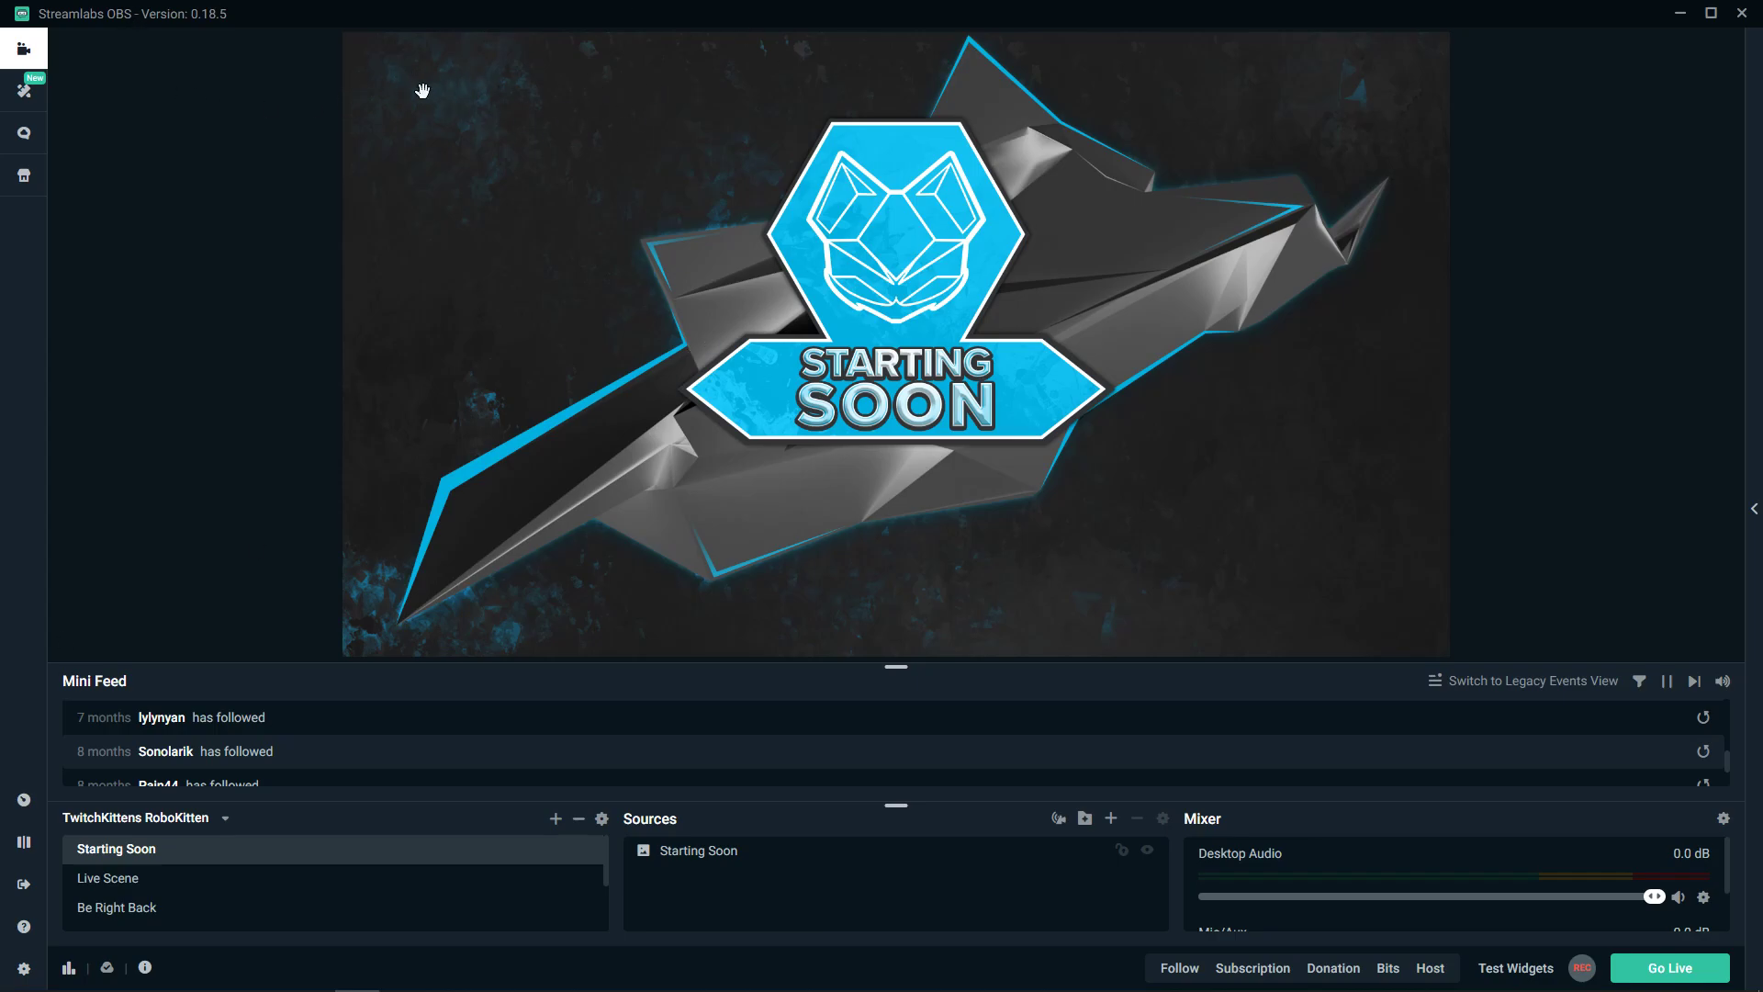
- Bring up Spotify, play The Inner Light briefly at slightly lower volume, and pause at 0:05
mouse_move(330, 984)
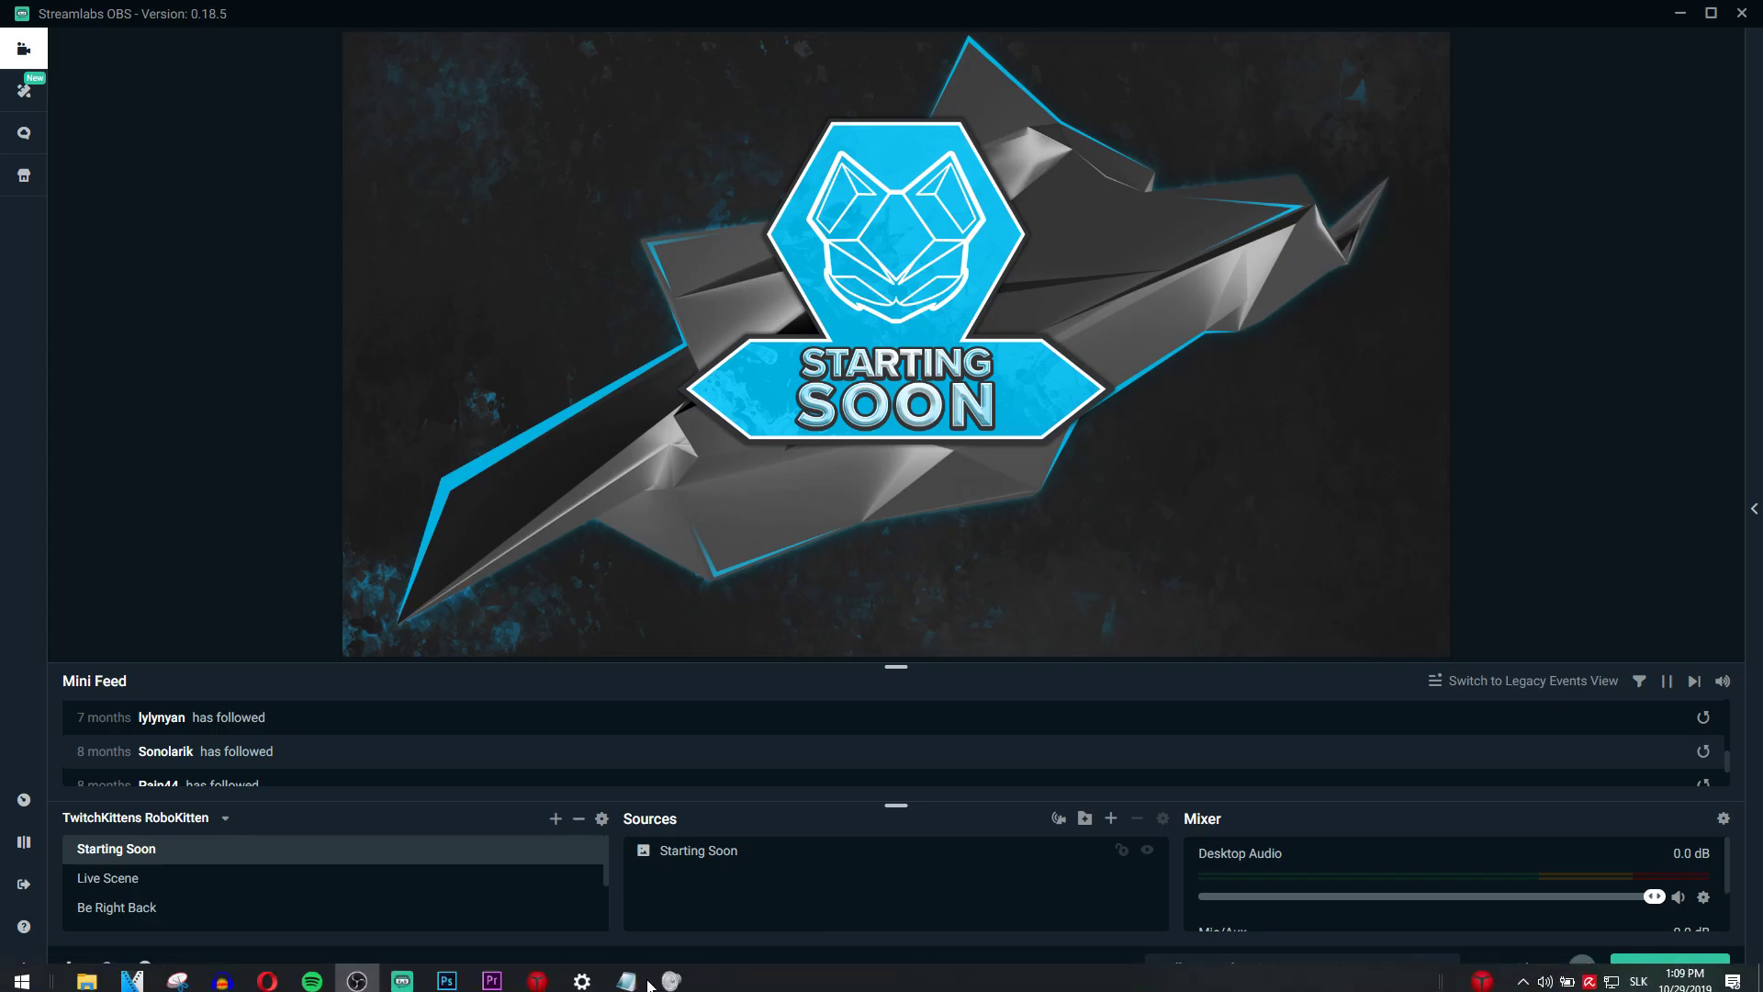
left_click(312, 973)
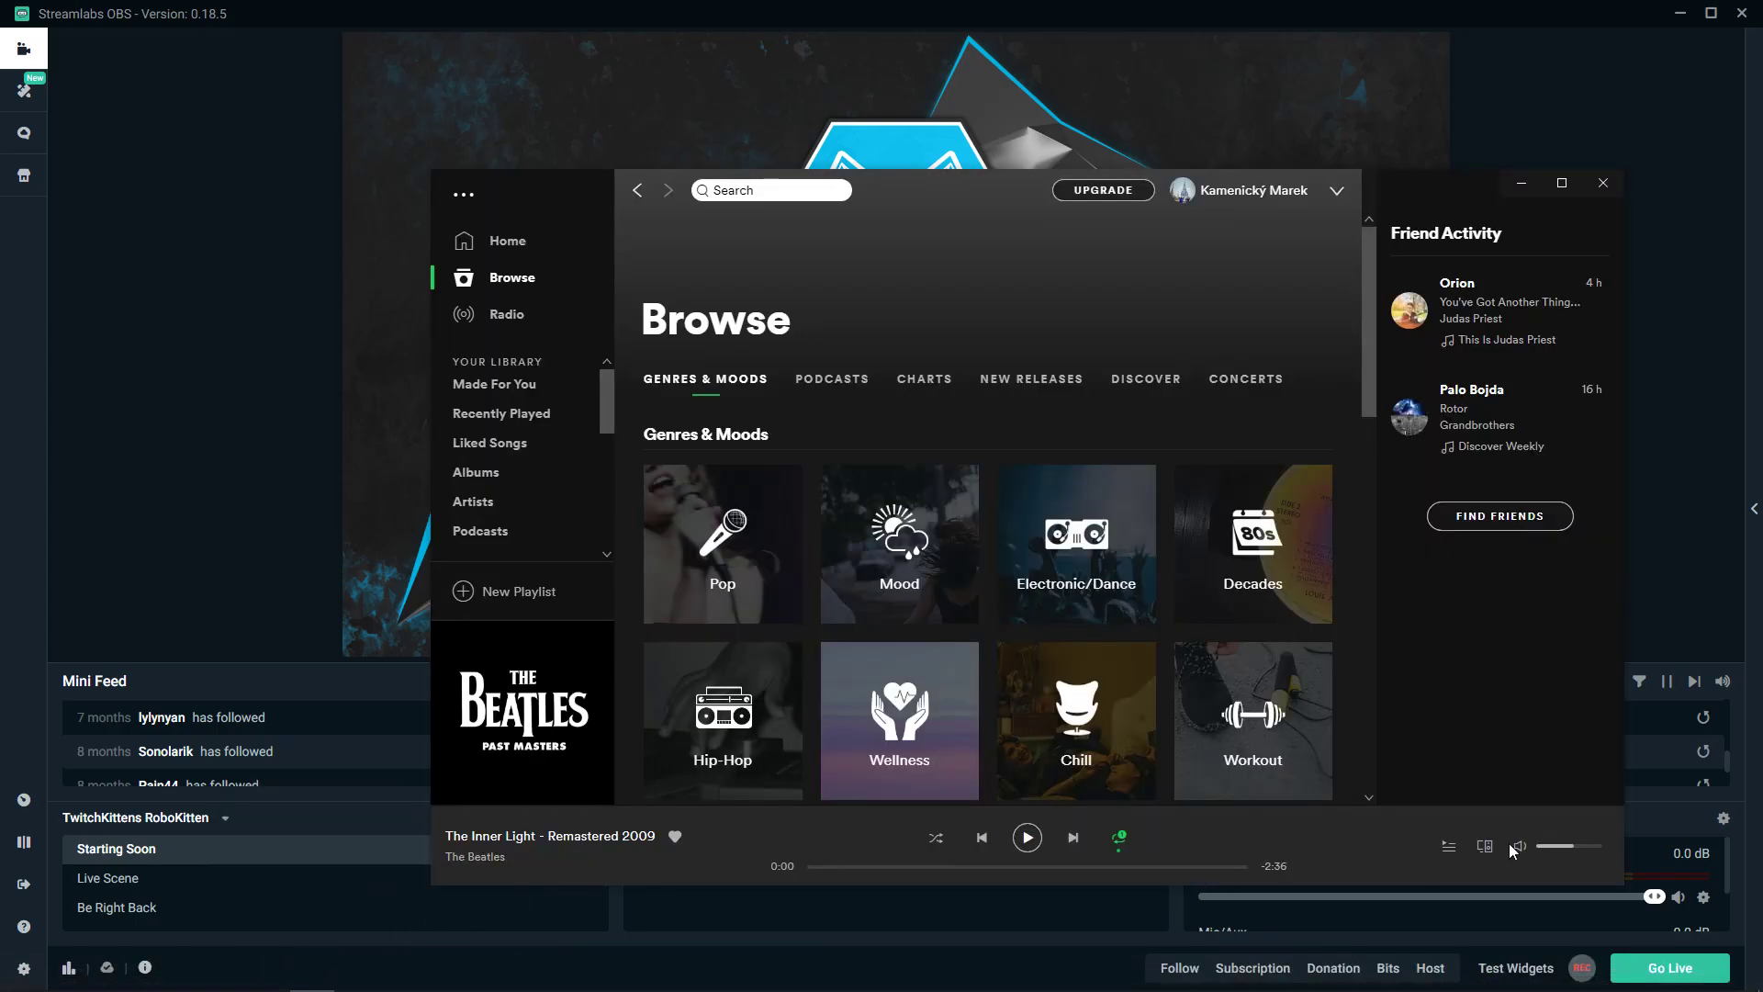
left_click(1551, 845)
left_click(1027, 834)
left_click(1562, 845)
left_click_drag(1564, 854, 1551, 855)
left_click(1027, 837)
- Move the Spotify window up and left and fine-tune the playback volume
left_click_drag(935, 189, 774, 148)
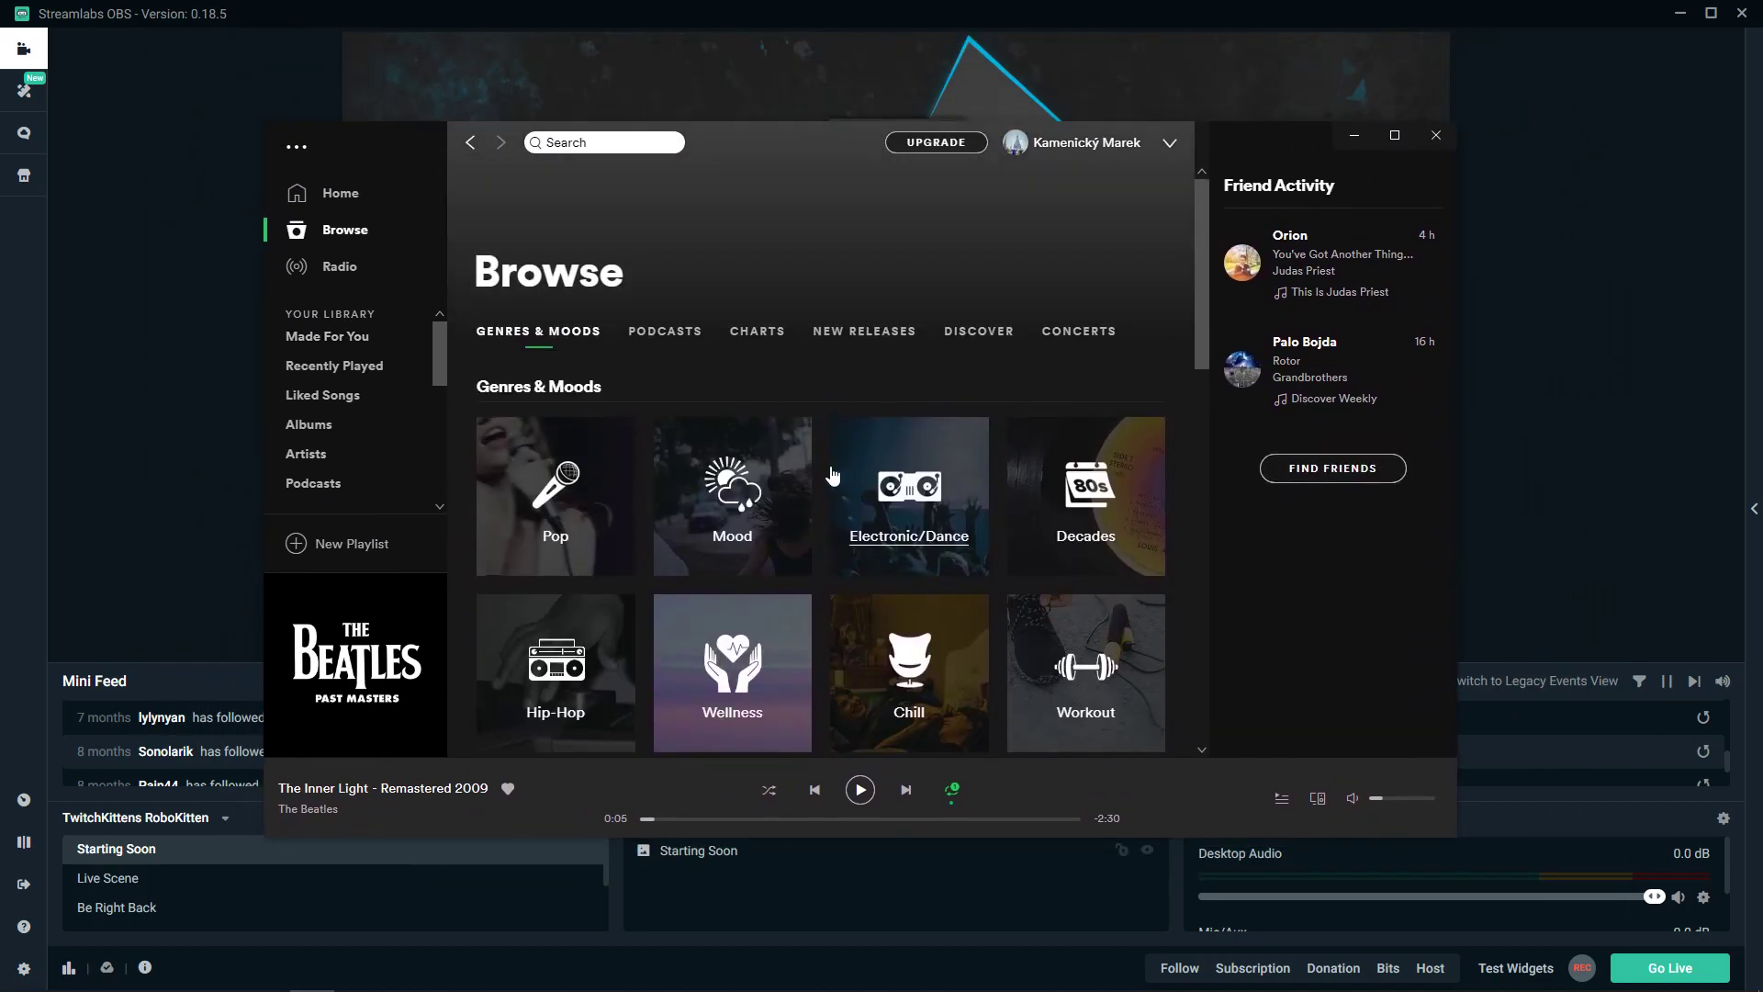
left_click(1400, 798)
left_click_drag(1428, 806, 1394, 798)
mouse_move(368, 987)
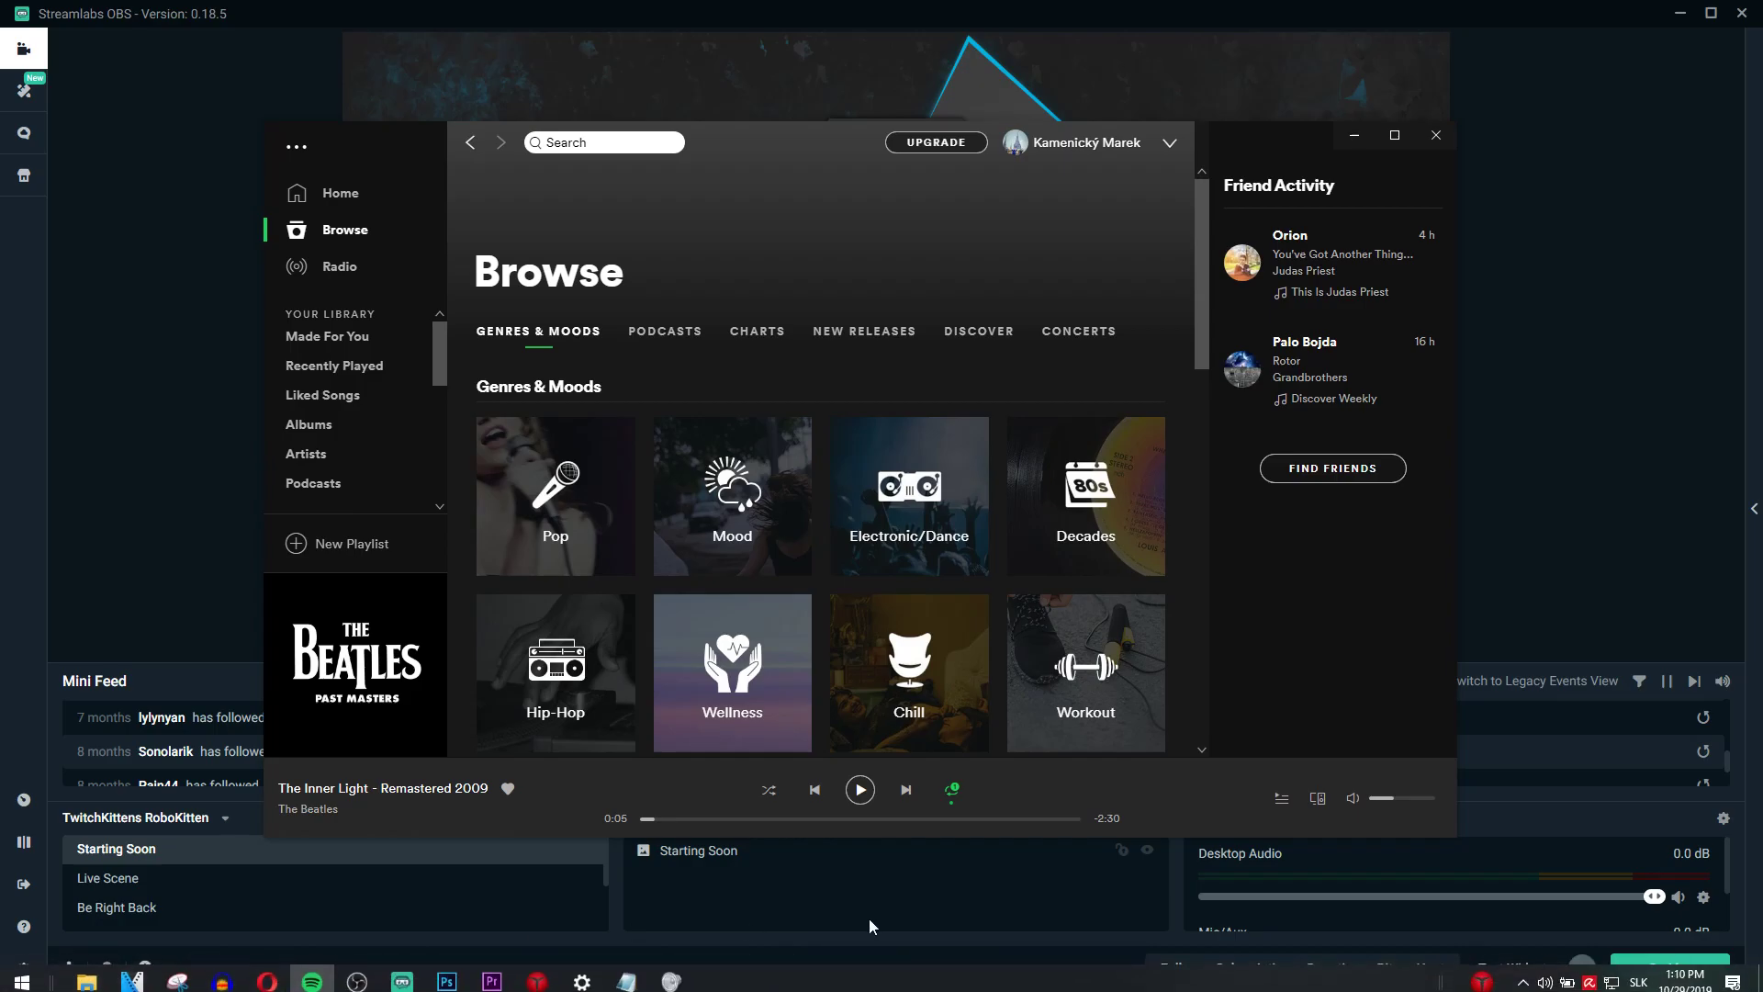
mouse_move(276, 985)
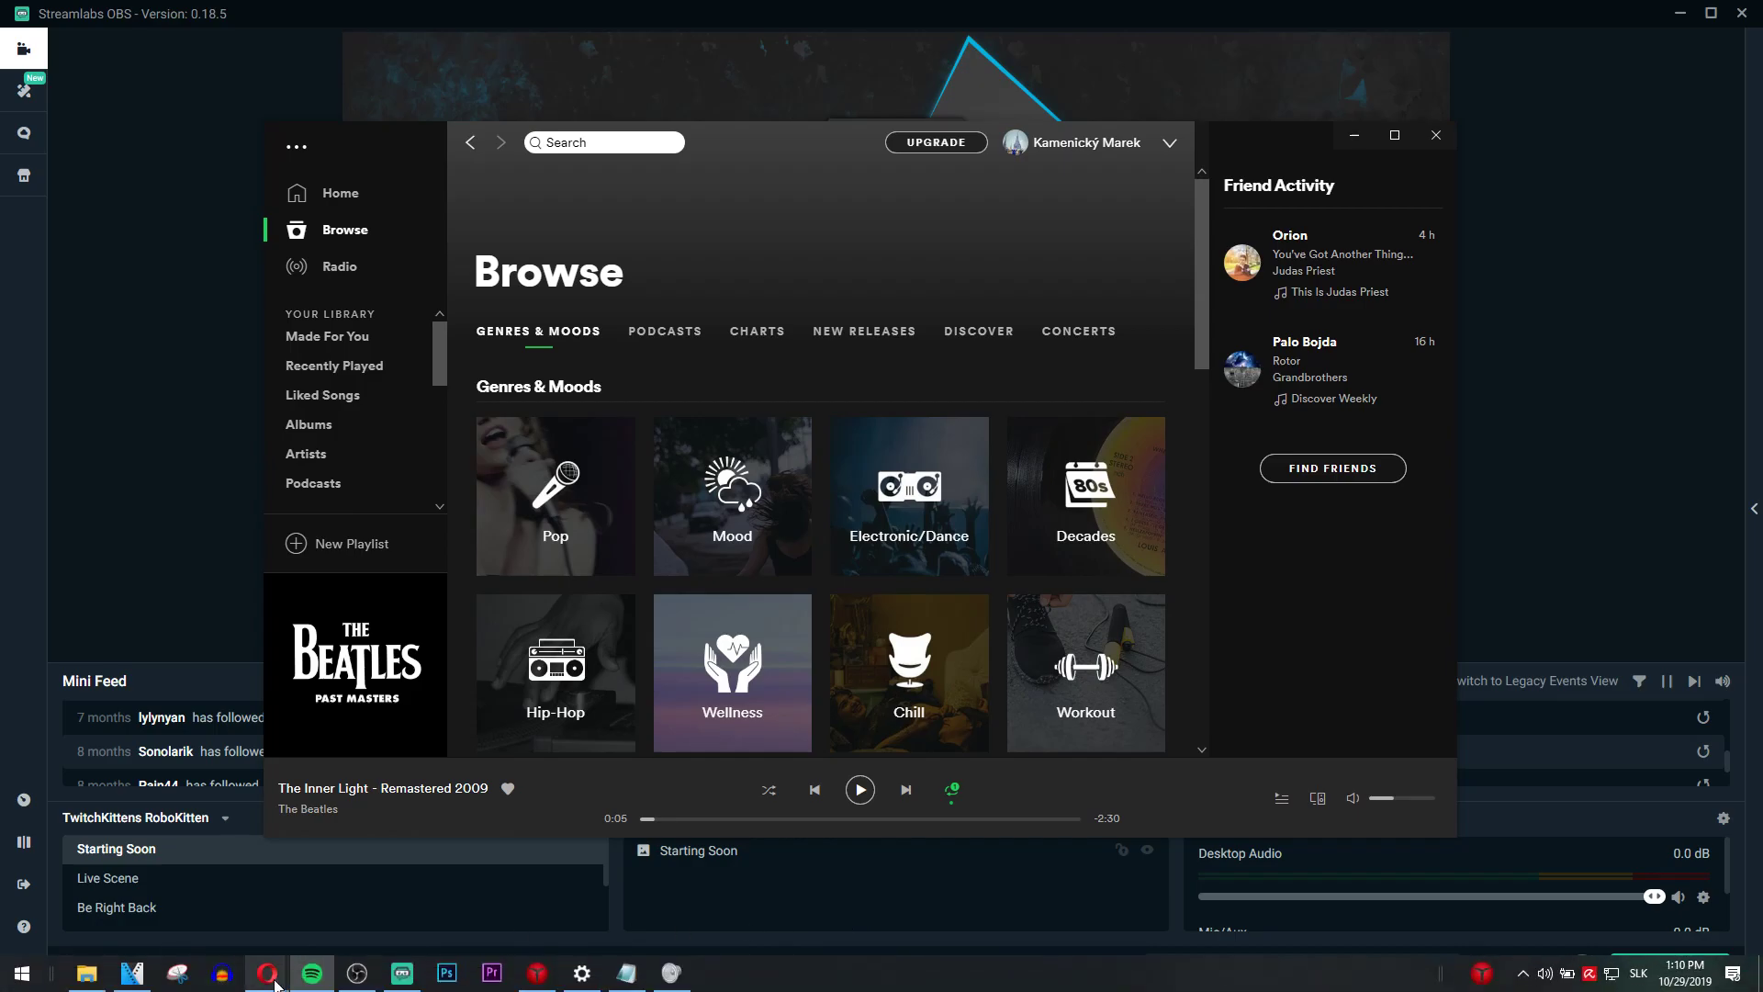
mouse_move(217, 921)
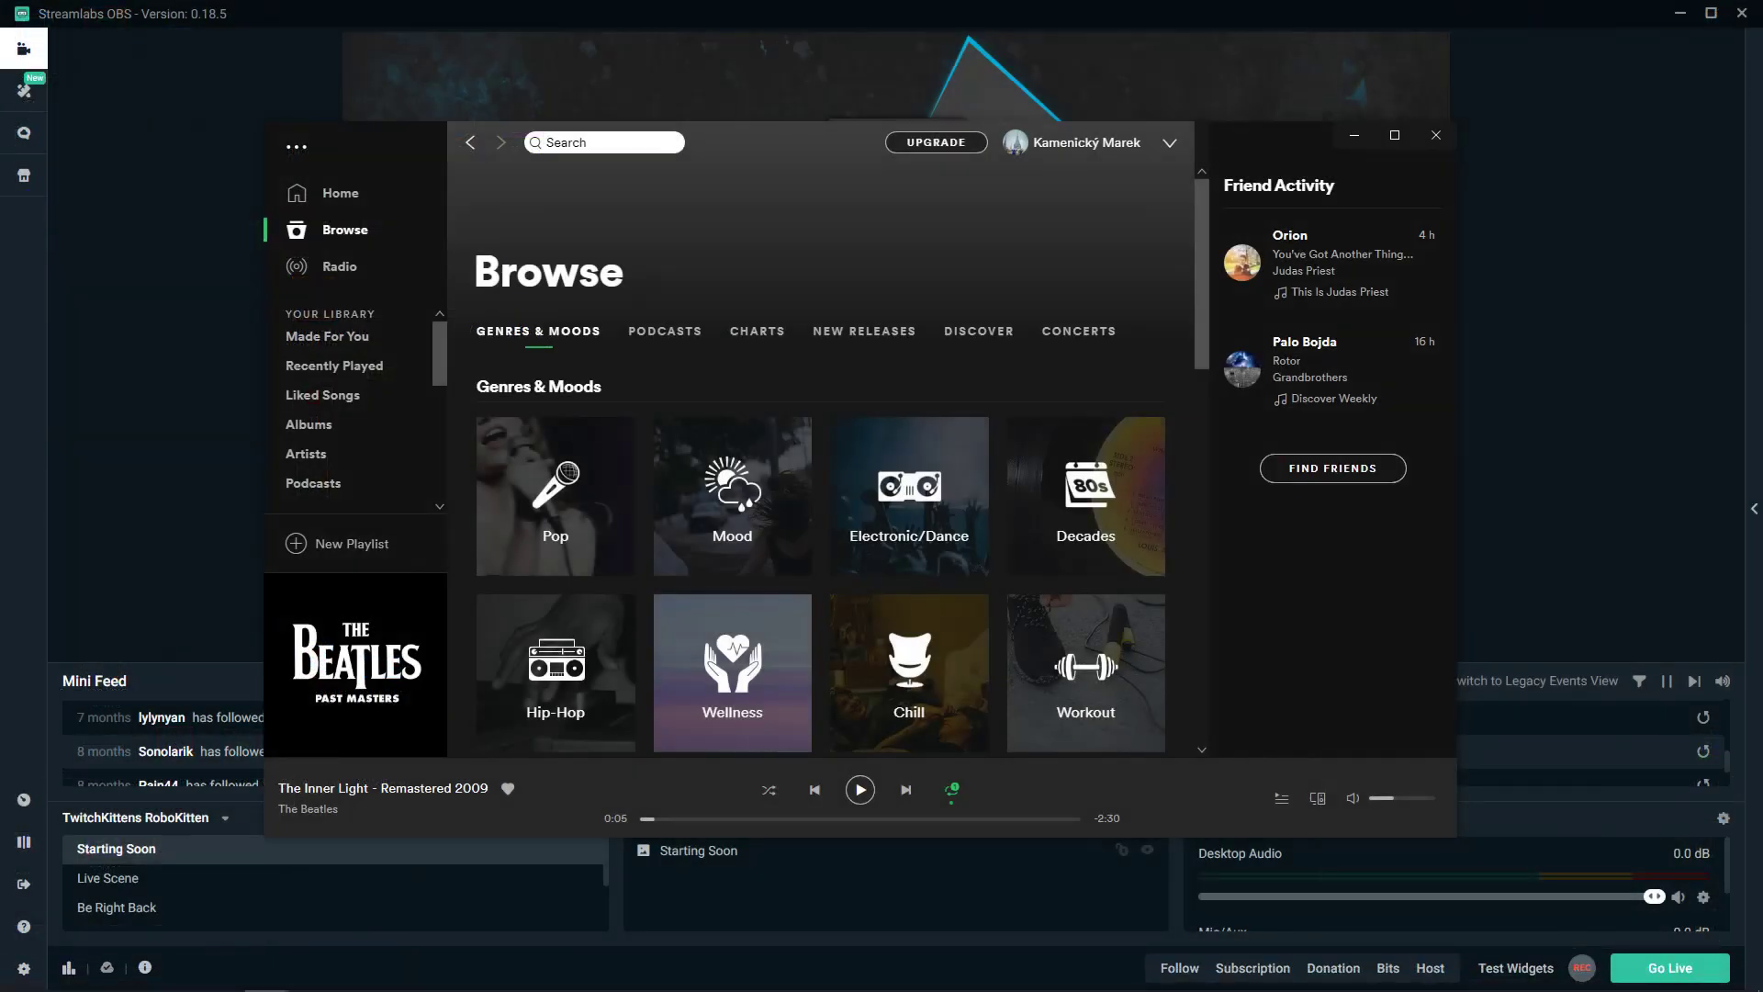
- Log in to the now playing site with Spotify and agree to grant it access
key("alt+Tab")
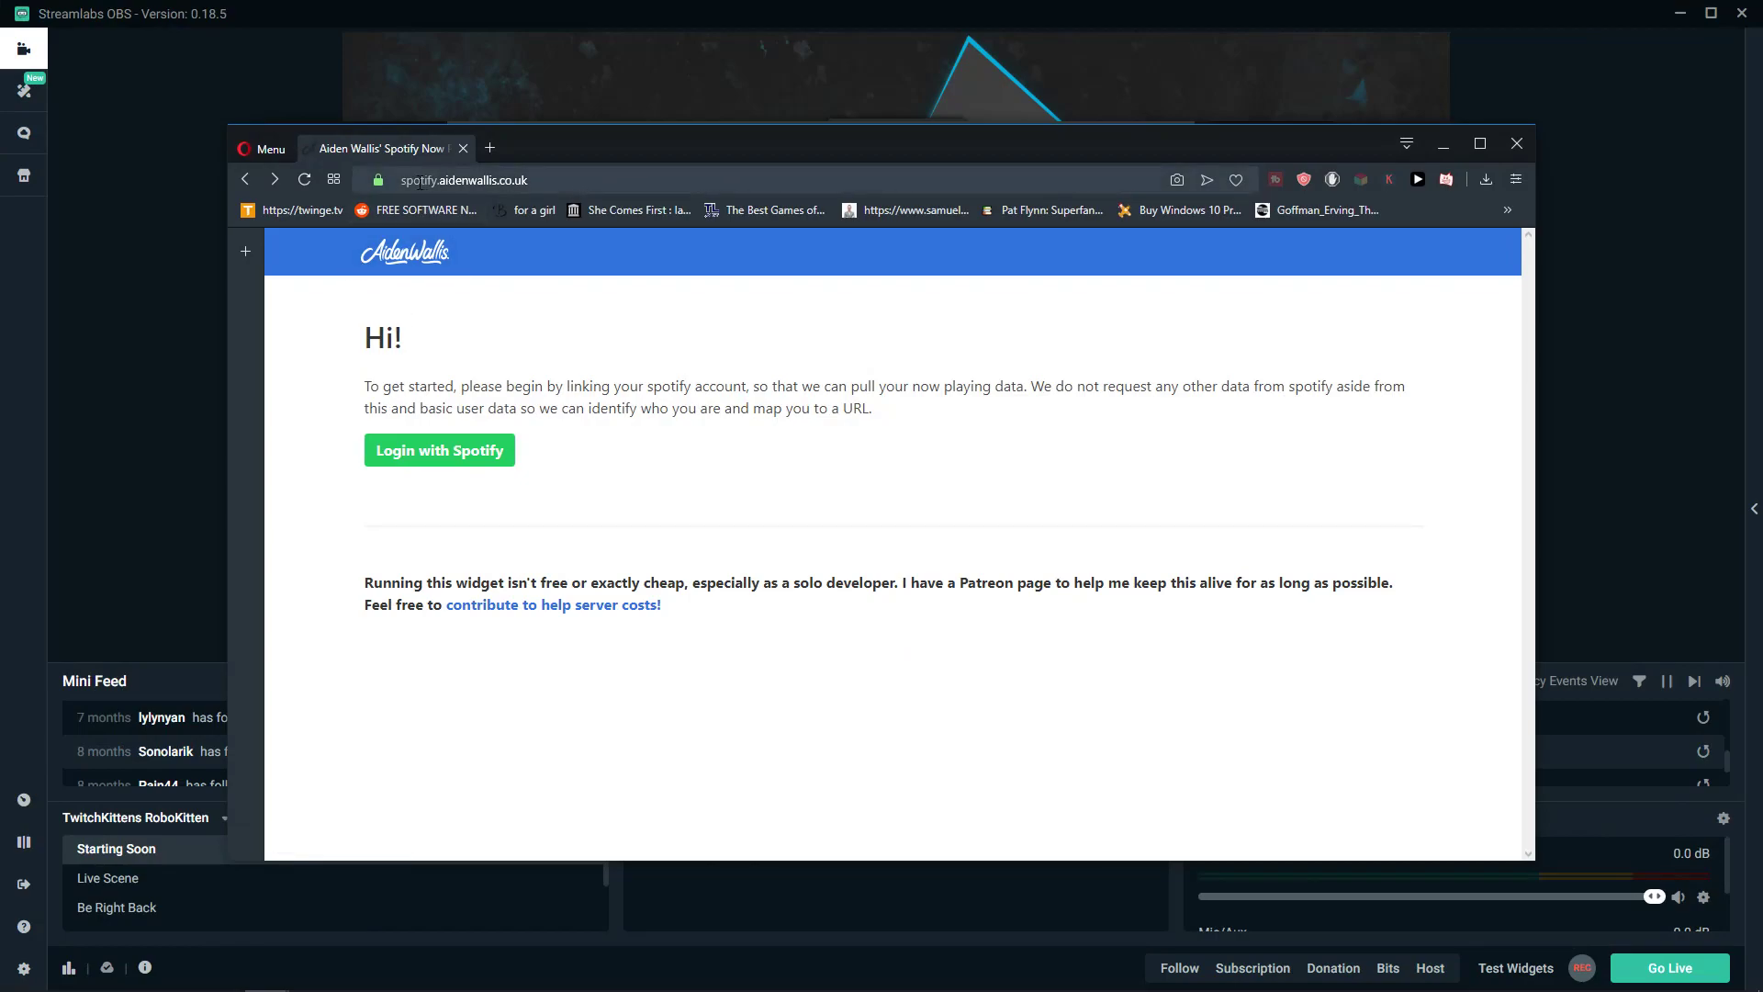
left_click_drag(415, 180, 604, 181)
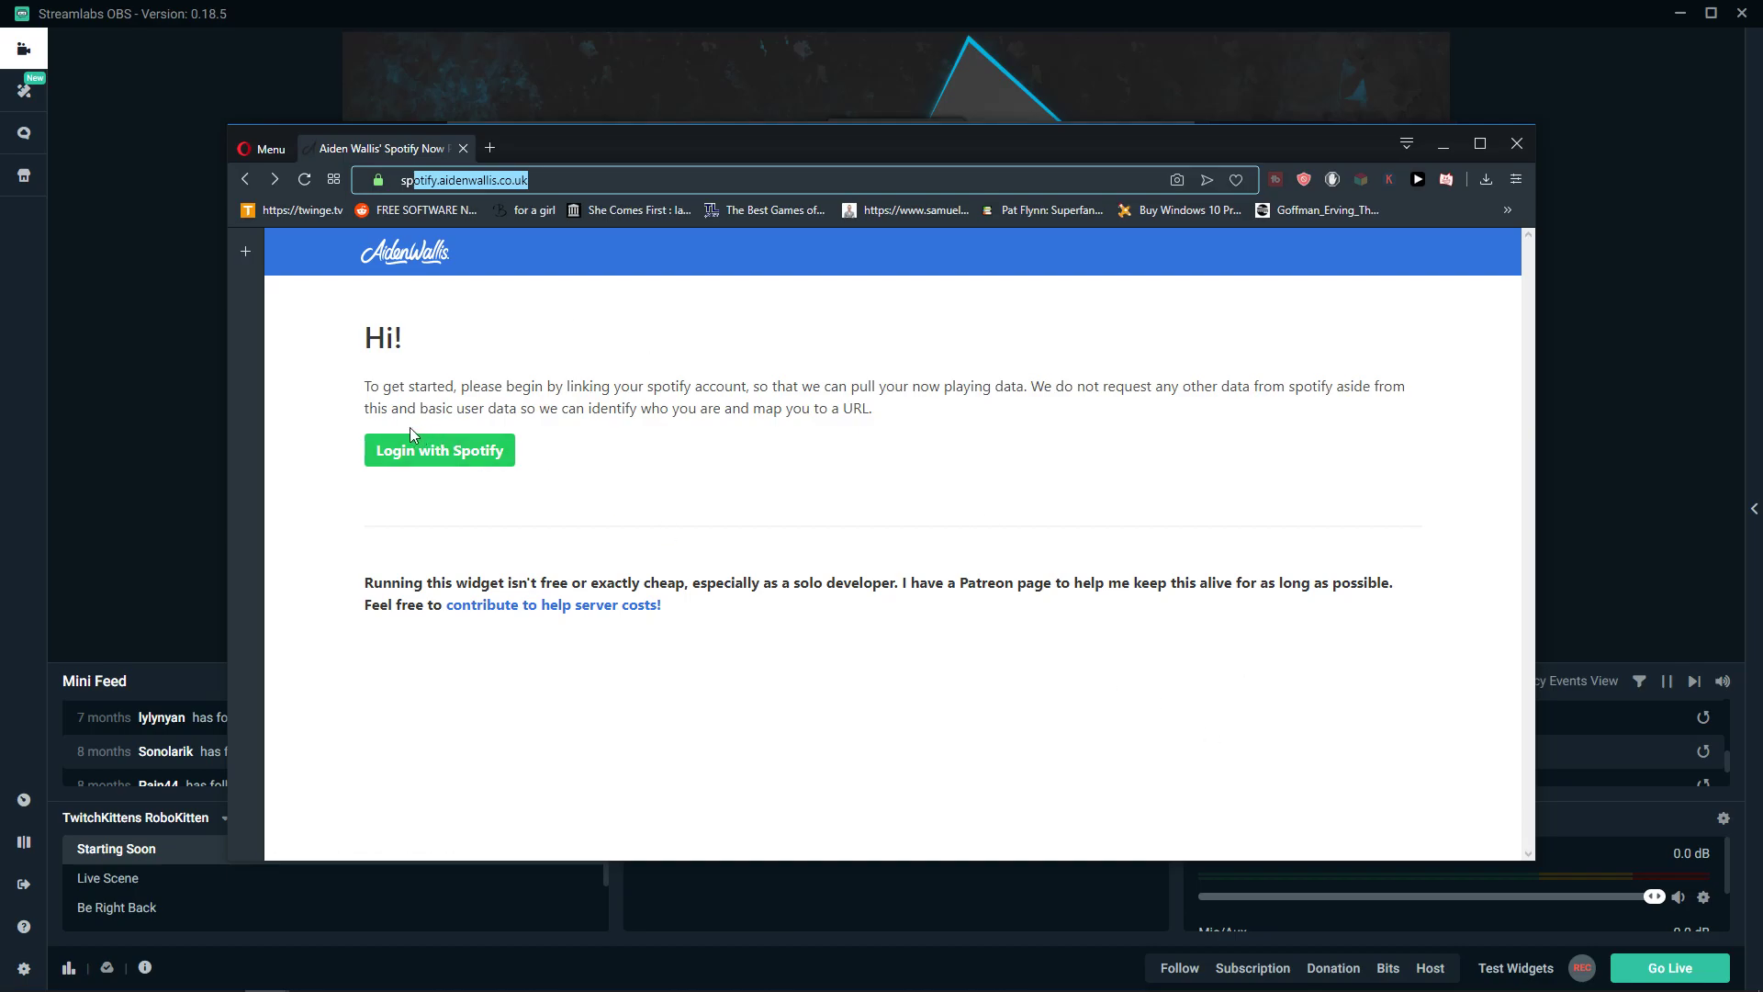
left_click(450, 459)
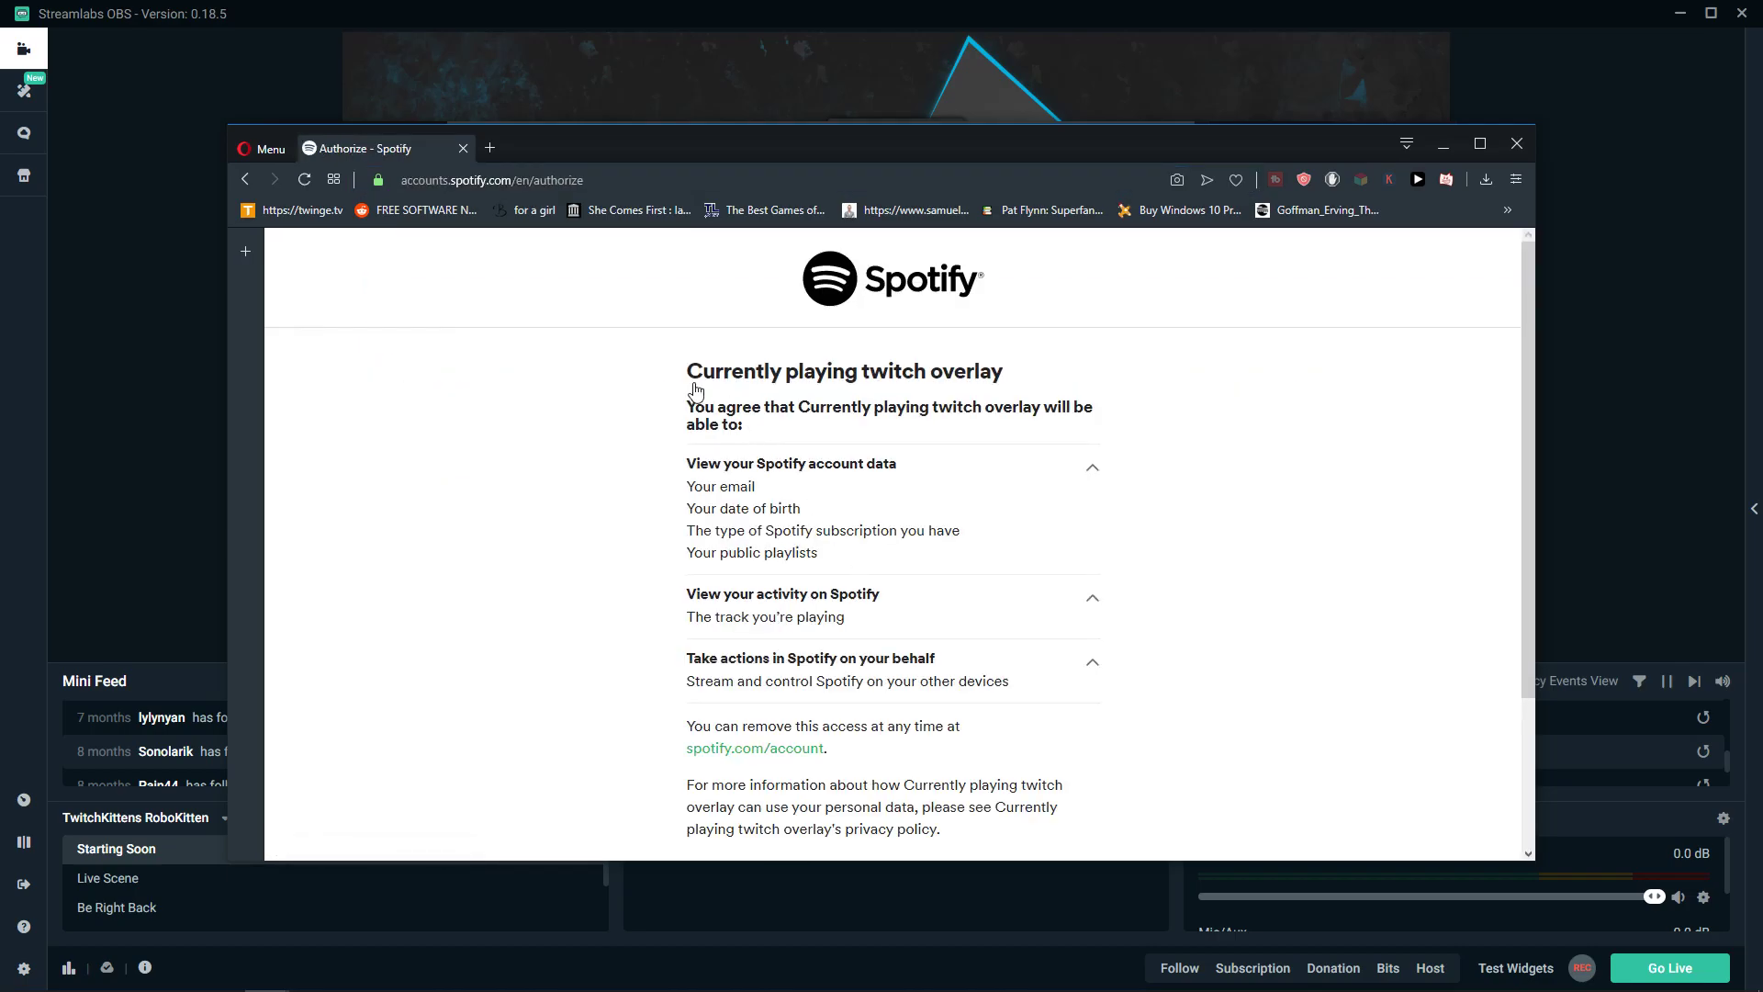
left_click_drag(694, 386, 1232, 398)
scroll(713, 397, "down", 1)
scroll(712, 397, "up", 1)
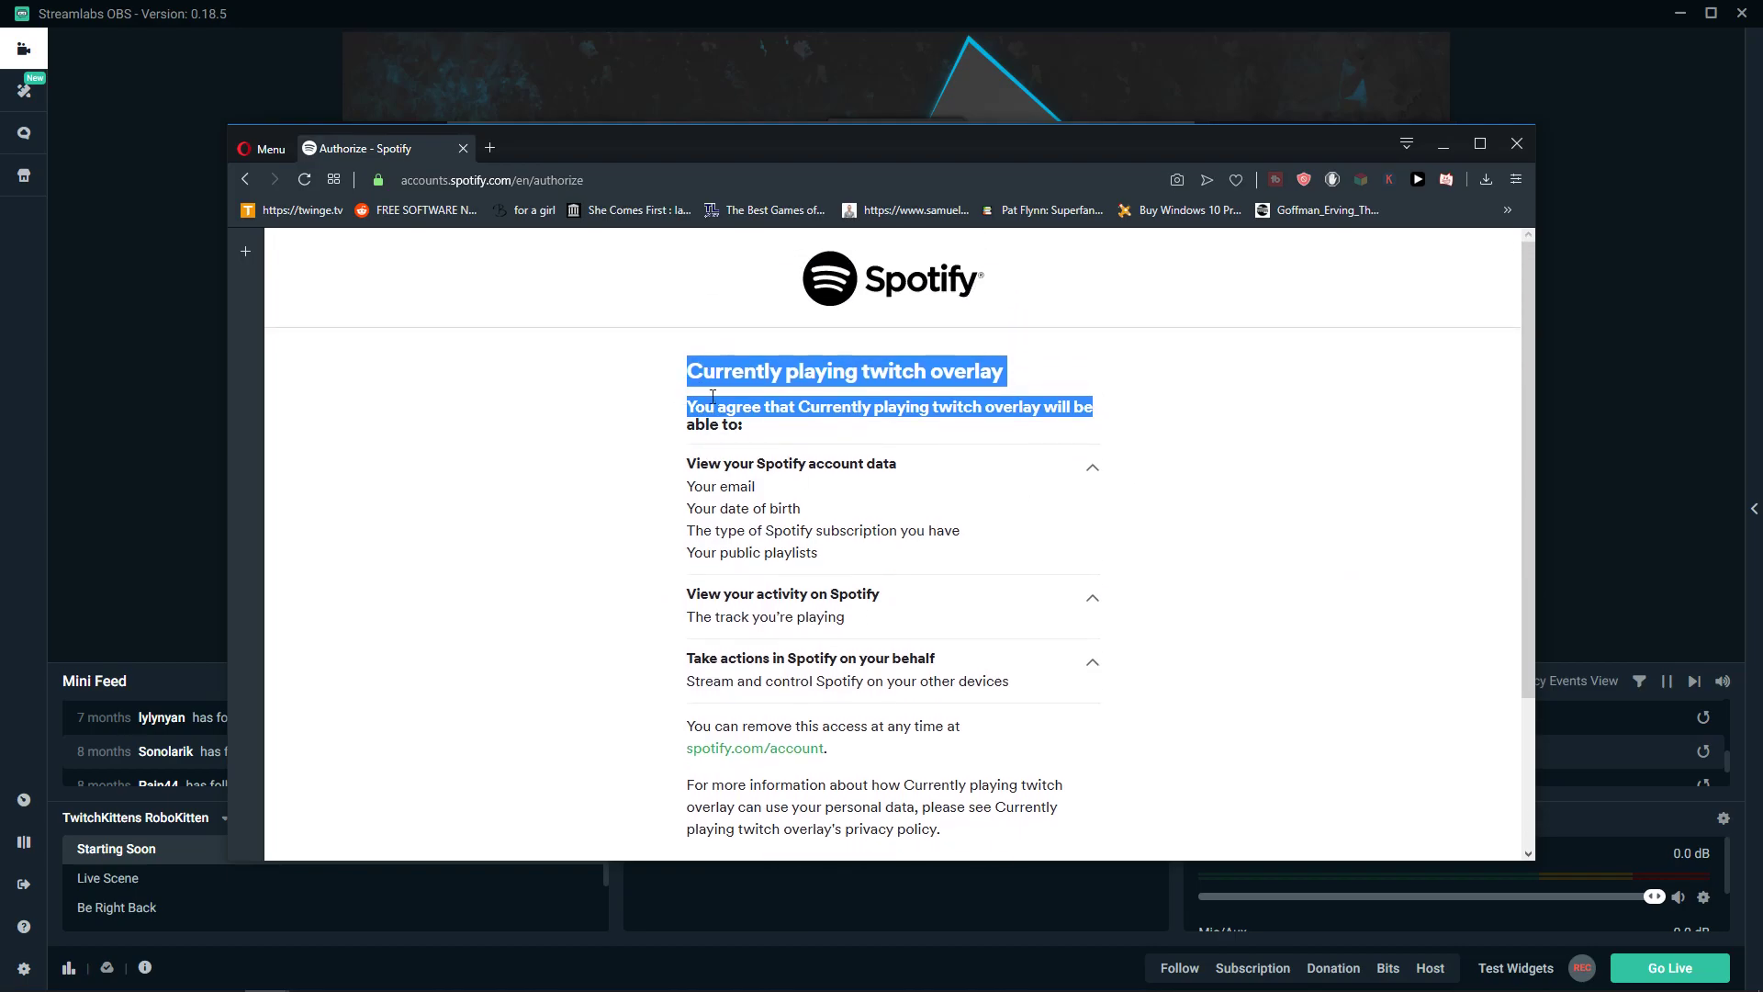
scroll(1022, 440, "down", 1)
scroll(915, 407, "down", 1)
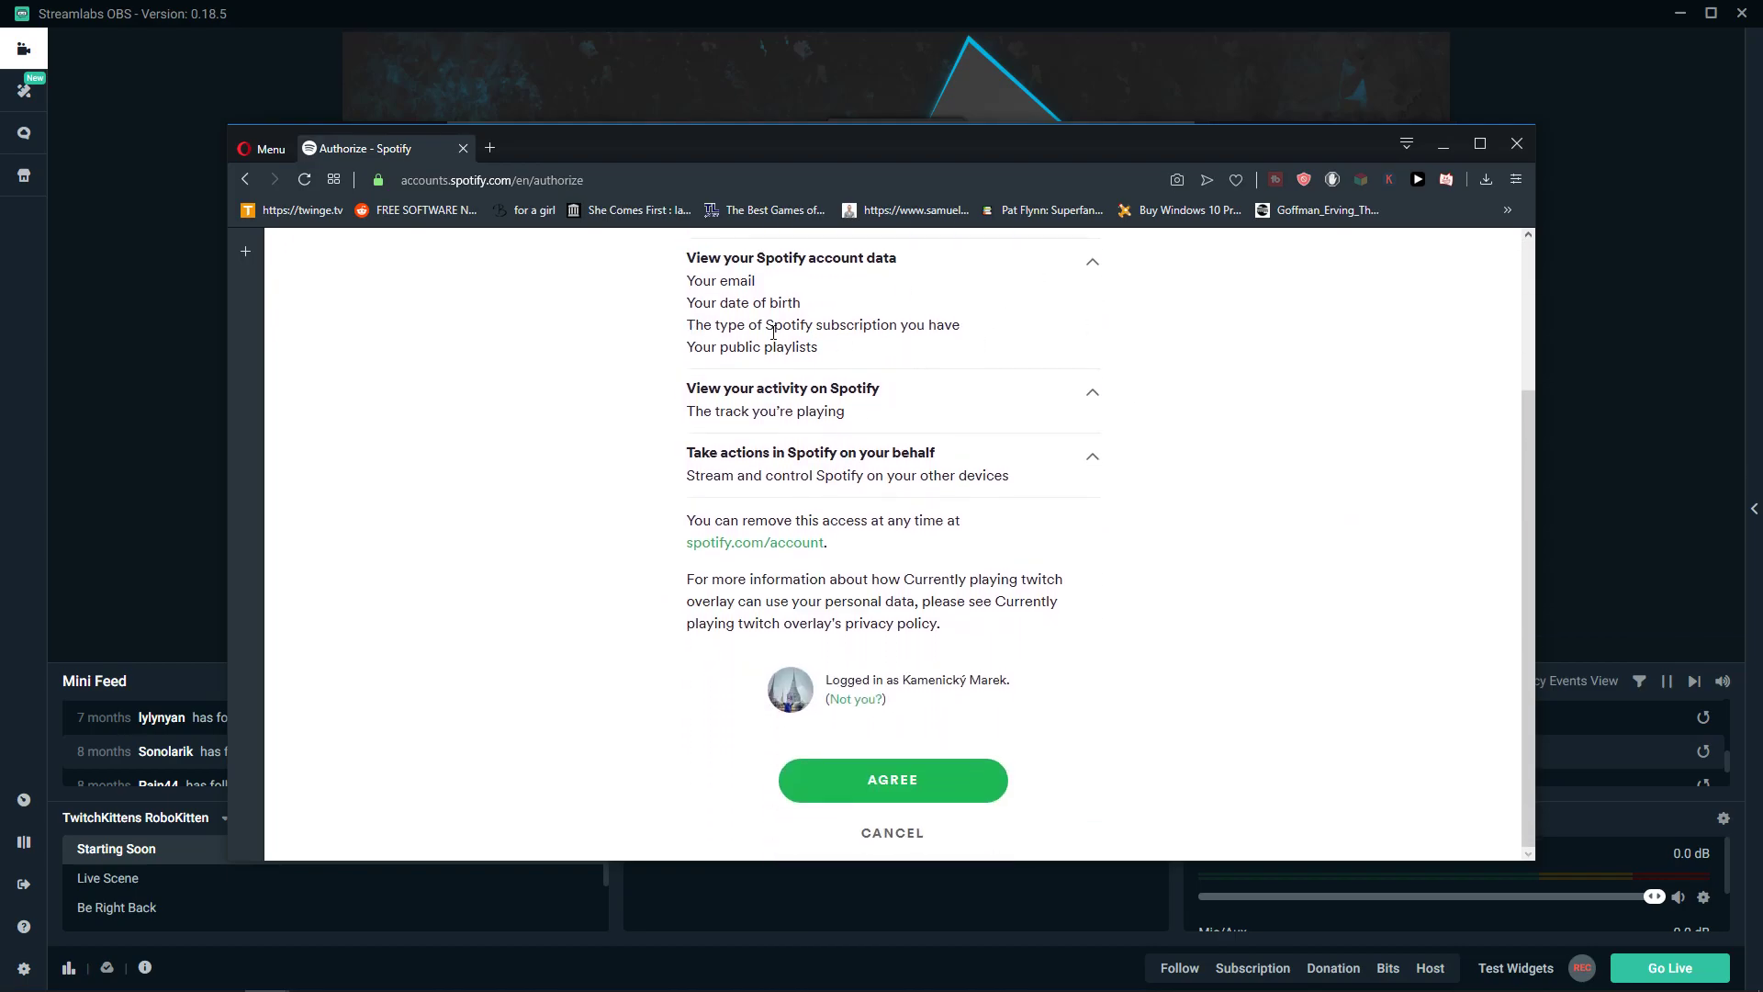
left_click(946, 776)
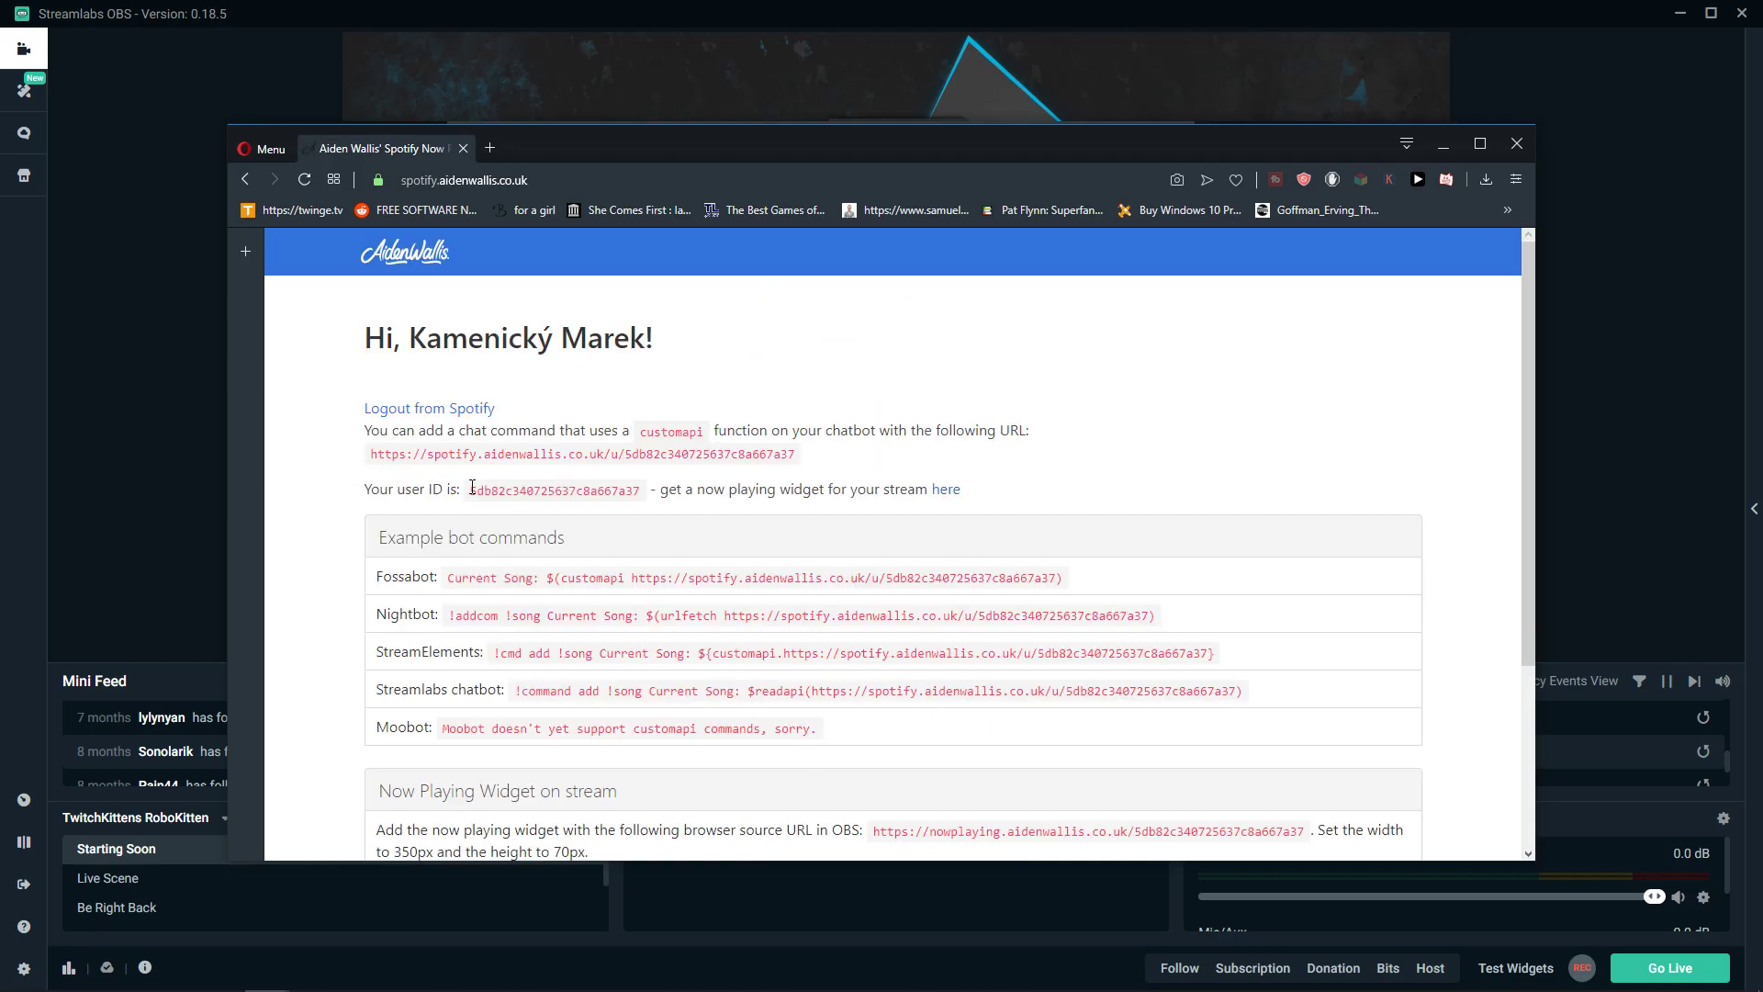
- Copy your user ID and open the widget page in a background tab
left_click_drag(472, 487, 642, 491)
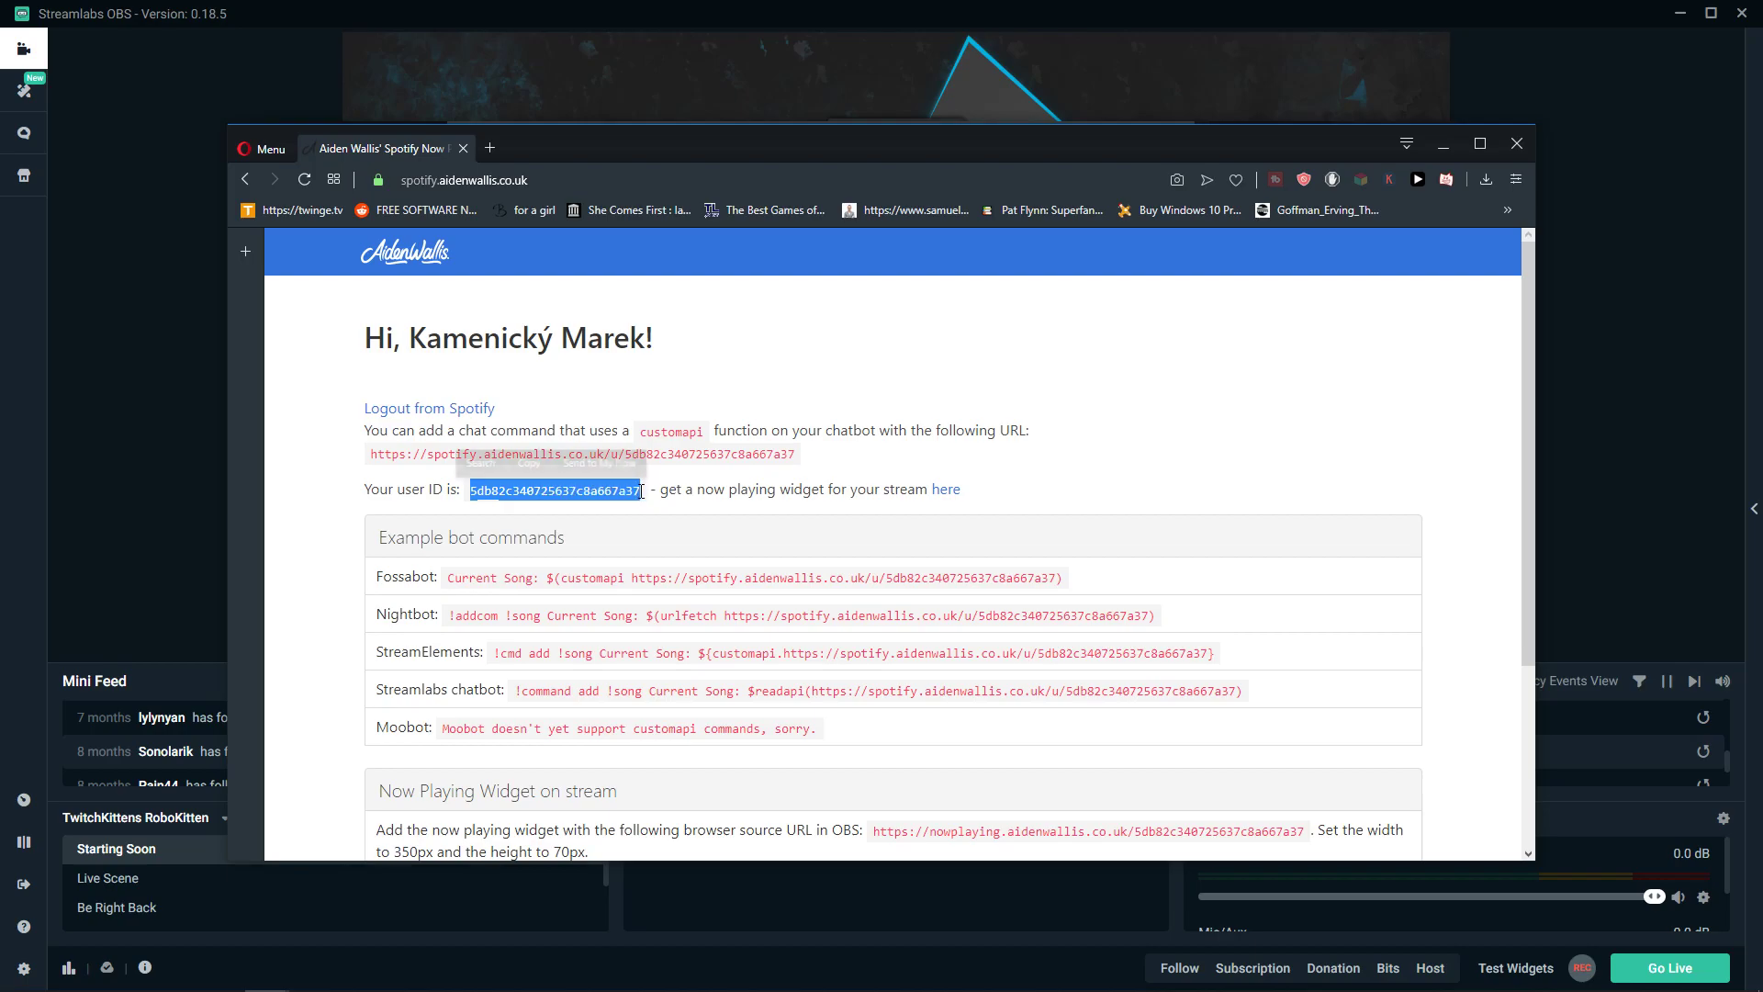
key("ctrl+c")
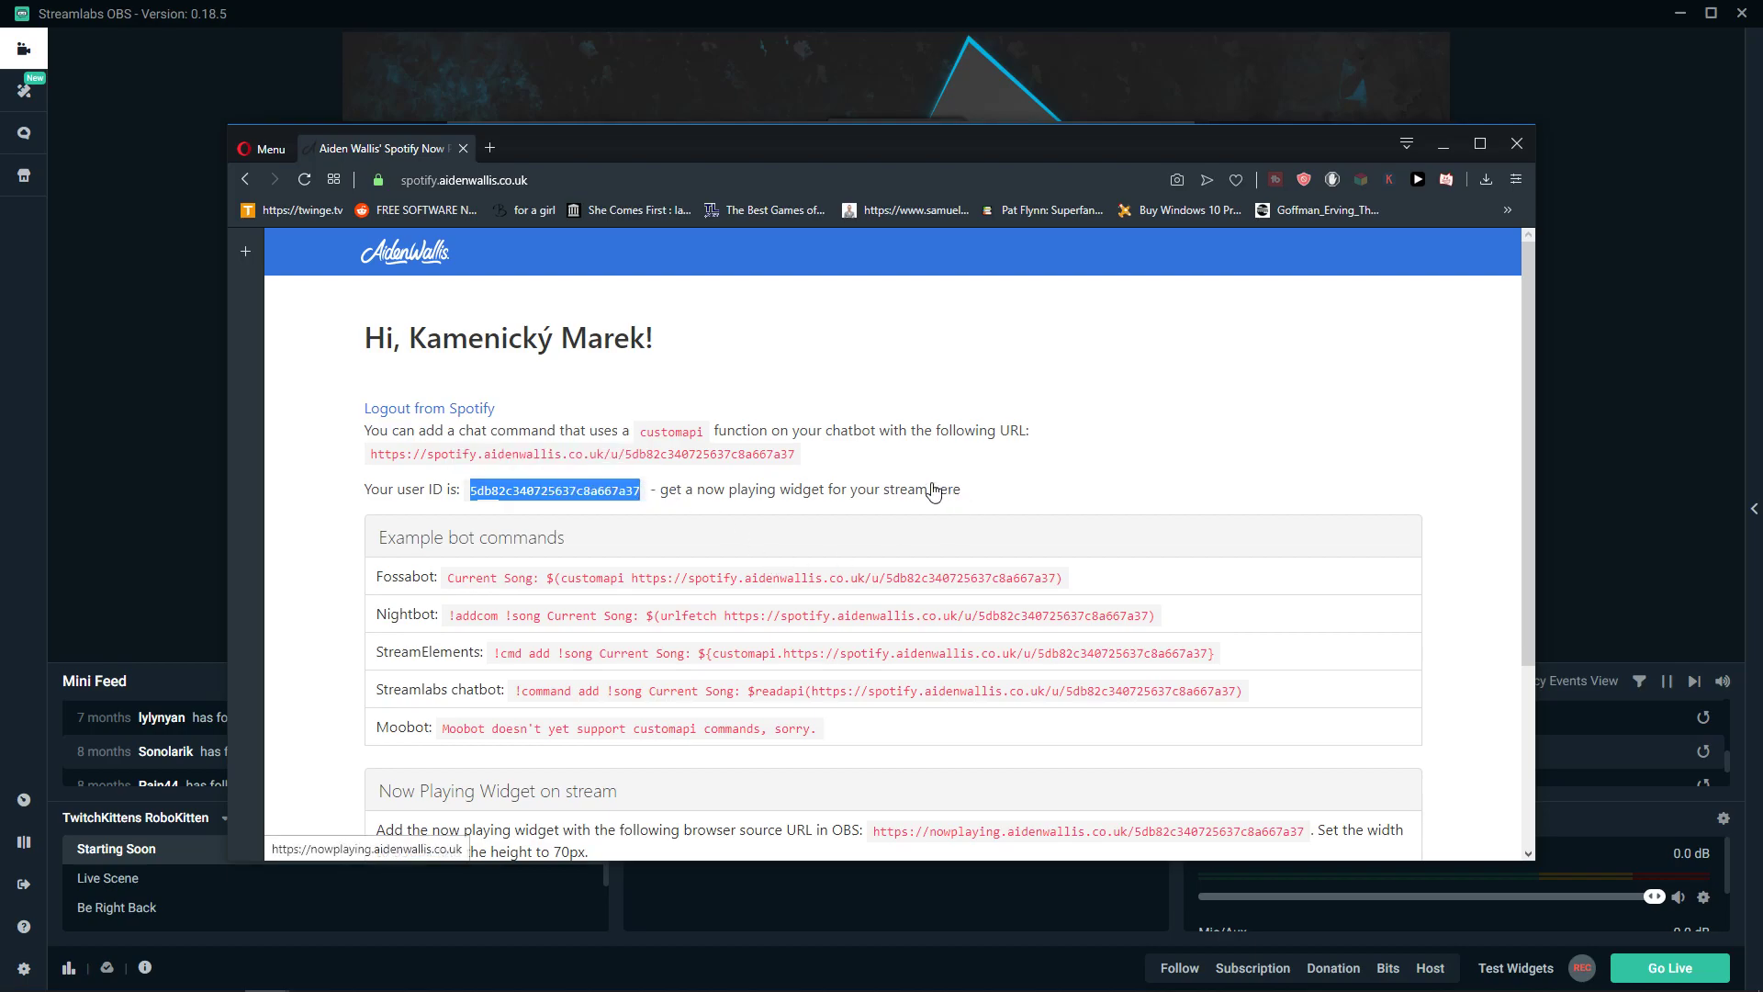
middle_click(944, 490)
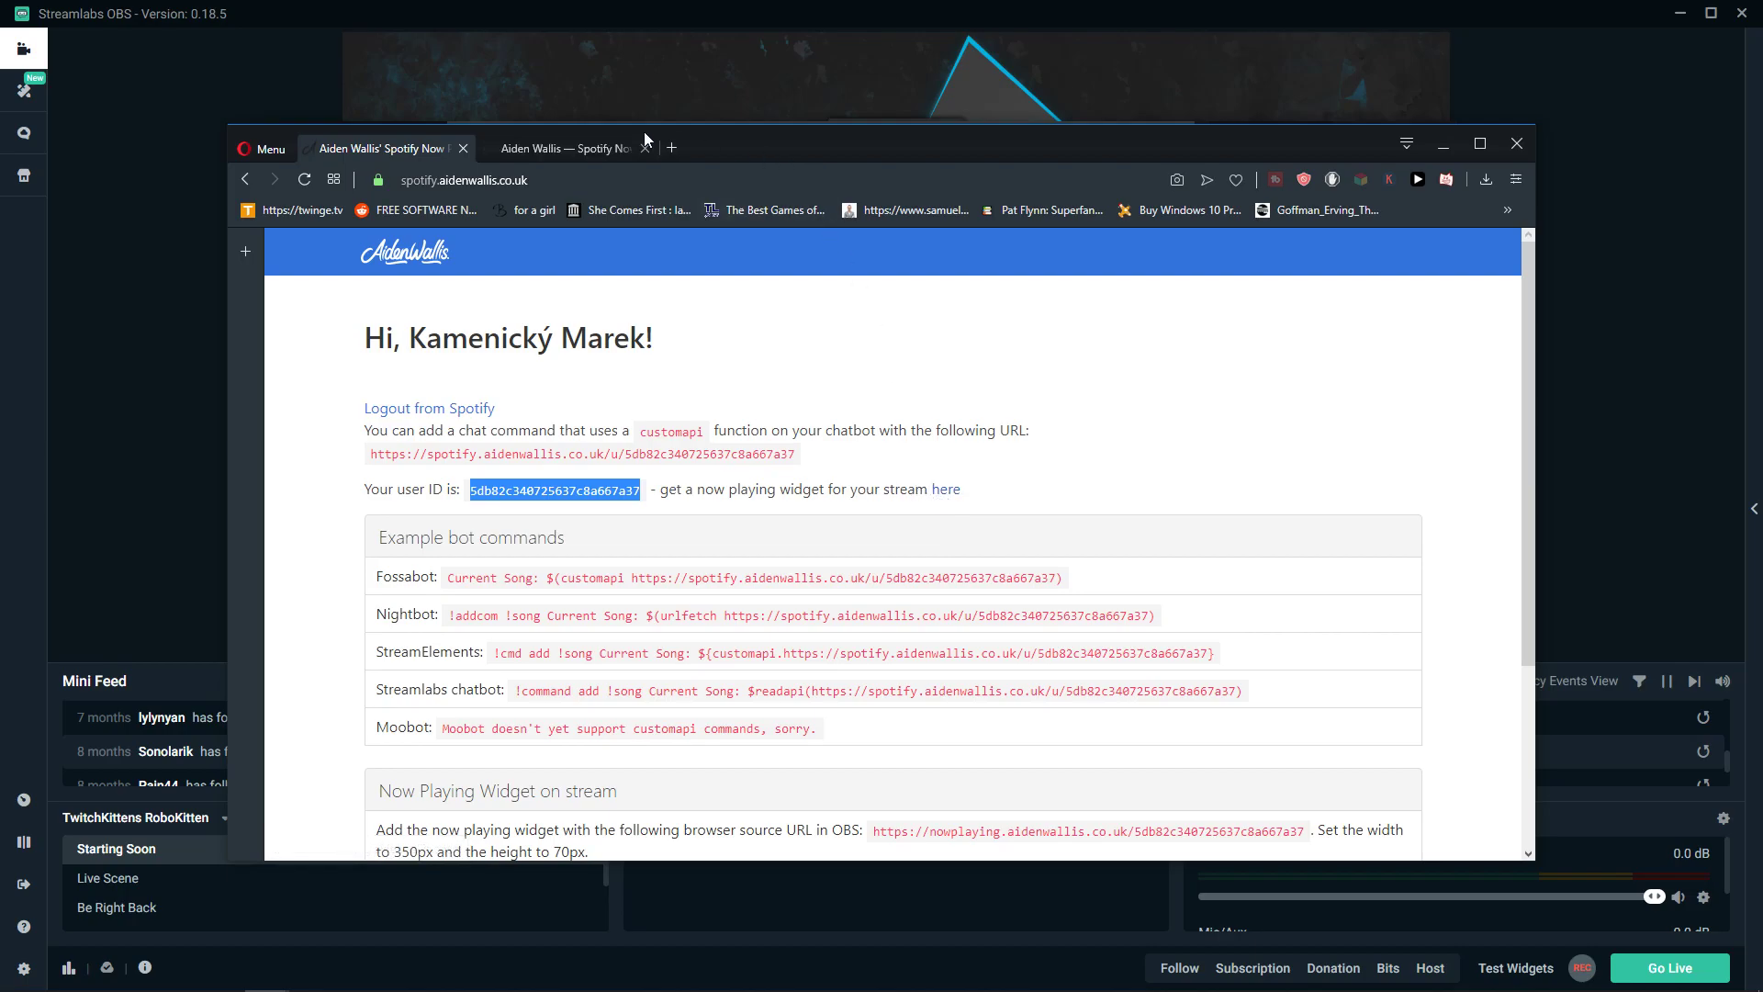
- Paste the copied user ID into the widget page's ID field and submit it
left_click(1479, 143)
left_click(347, 8)
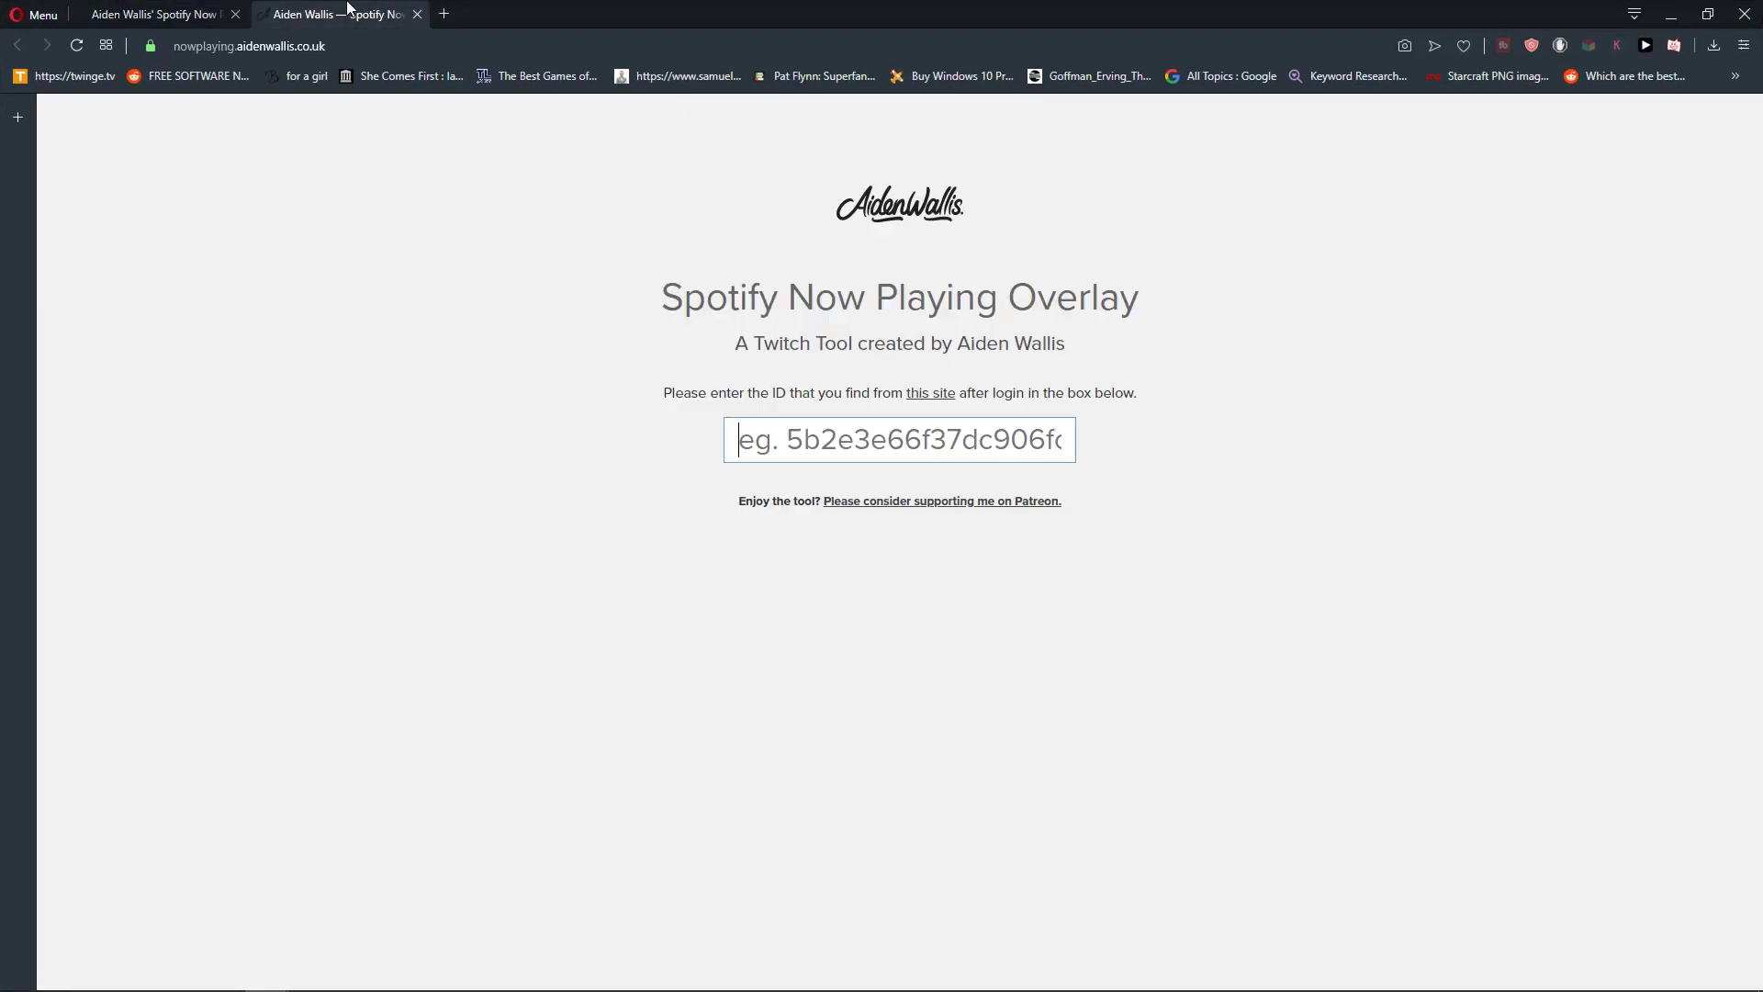
left_click_drag(659, 297, 1149, 347)
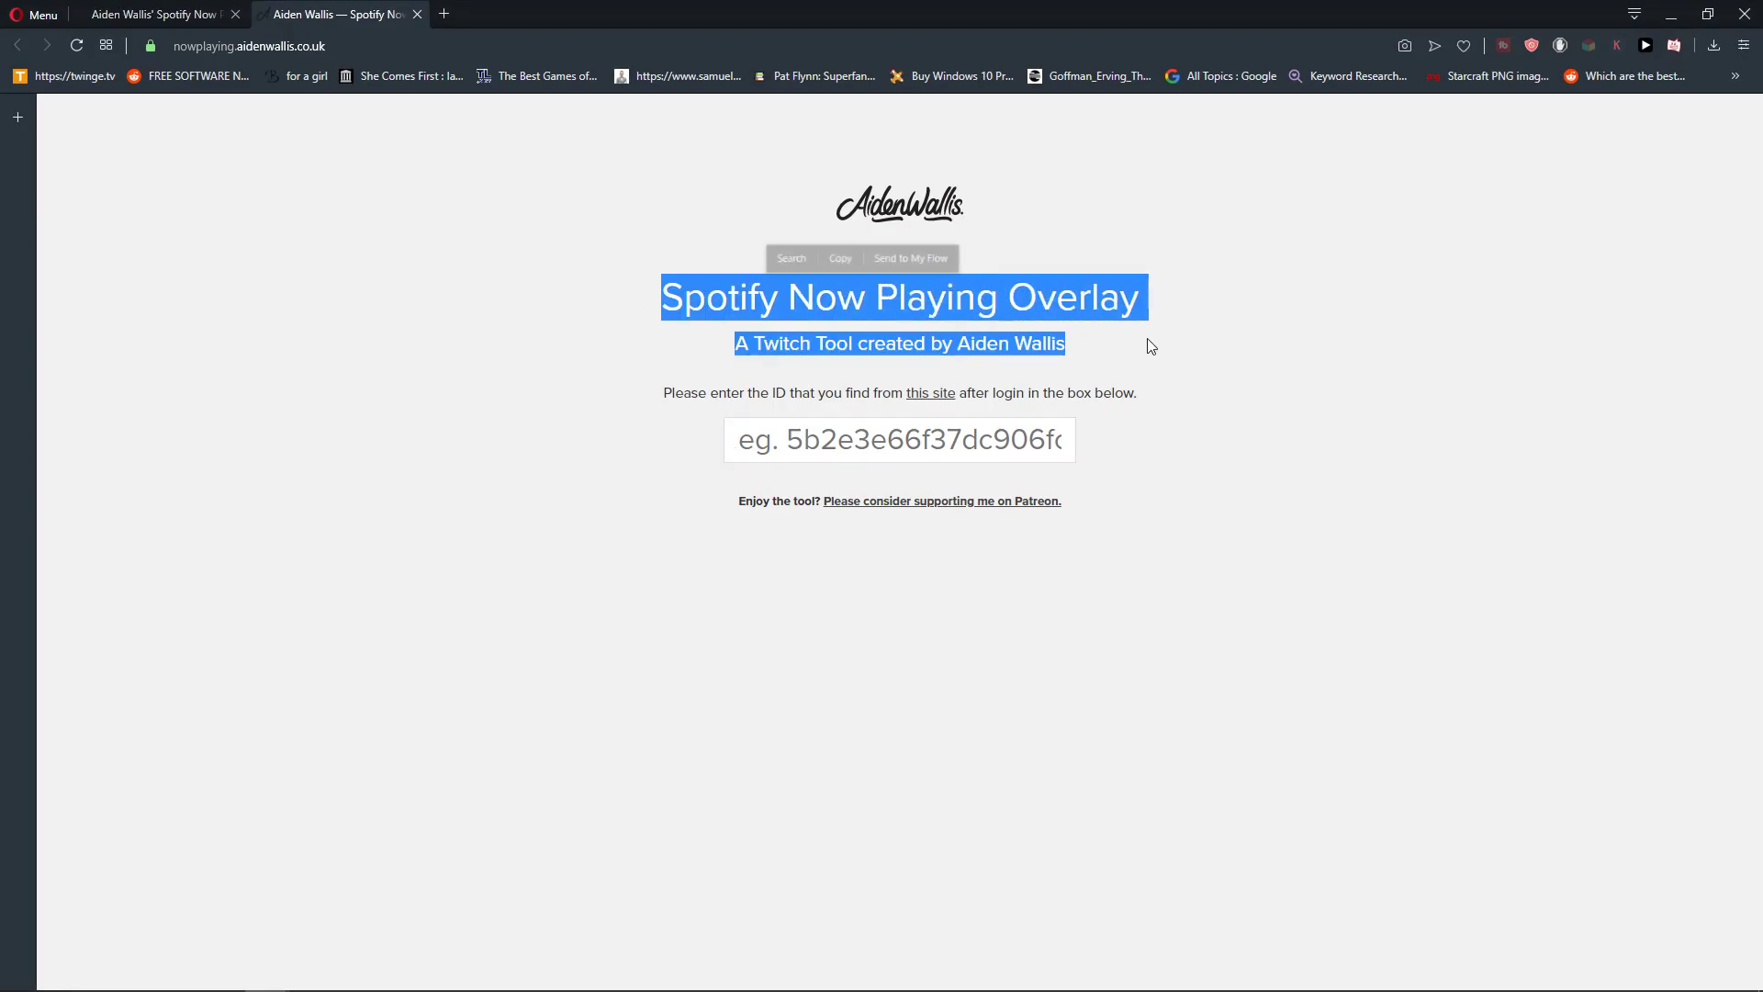
left_click_drag(724, 355, 1164, 356)
left_click(916, 439)
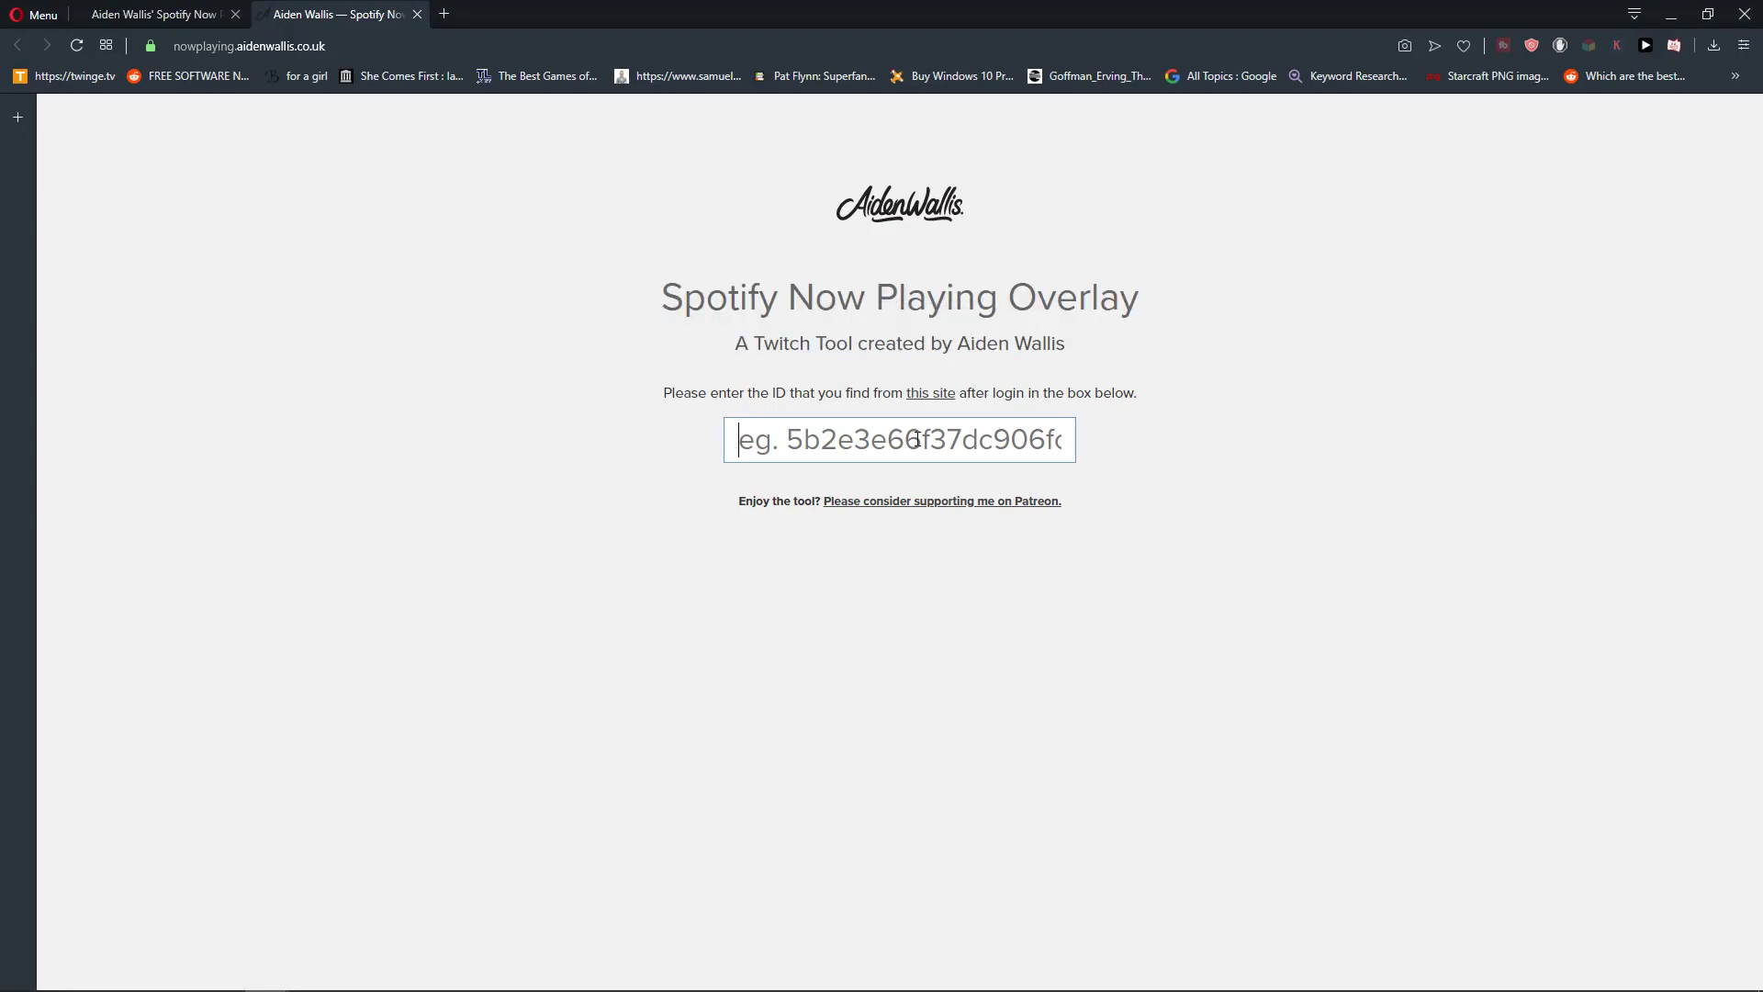
key("ctrl+v")
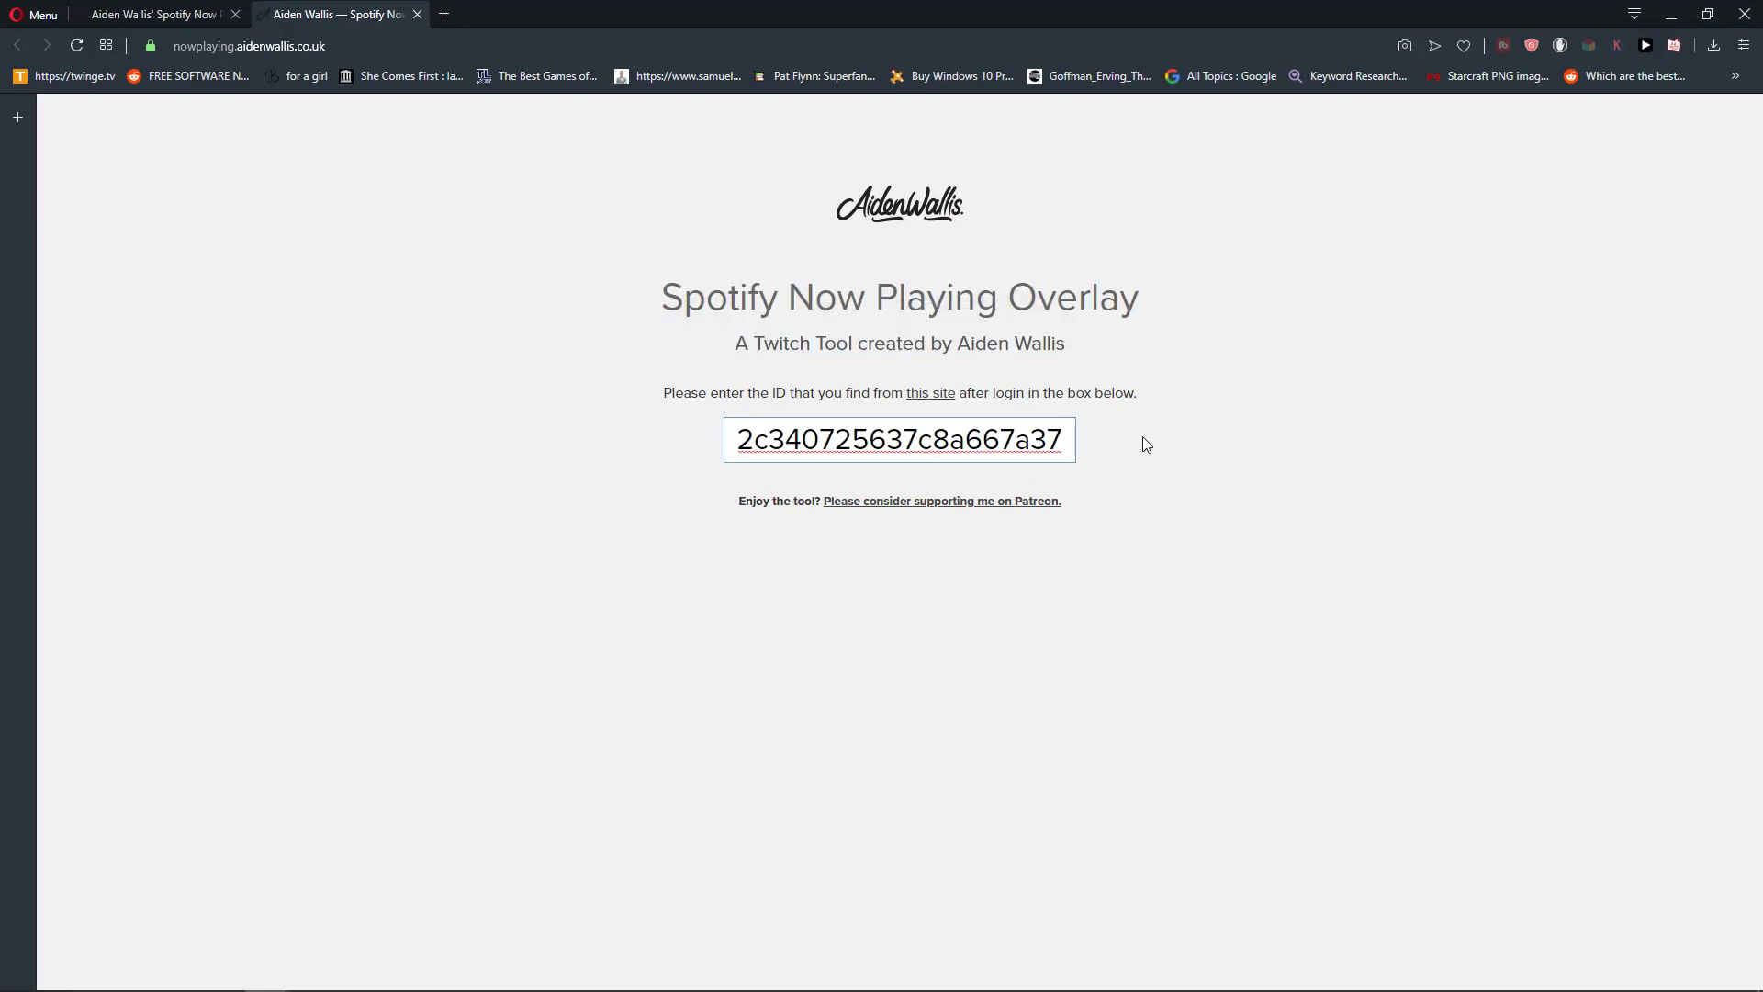
key("ctrl+a")
key("End")
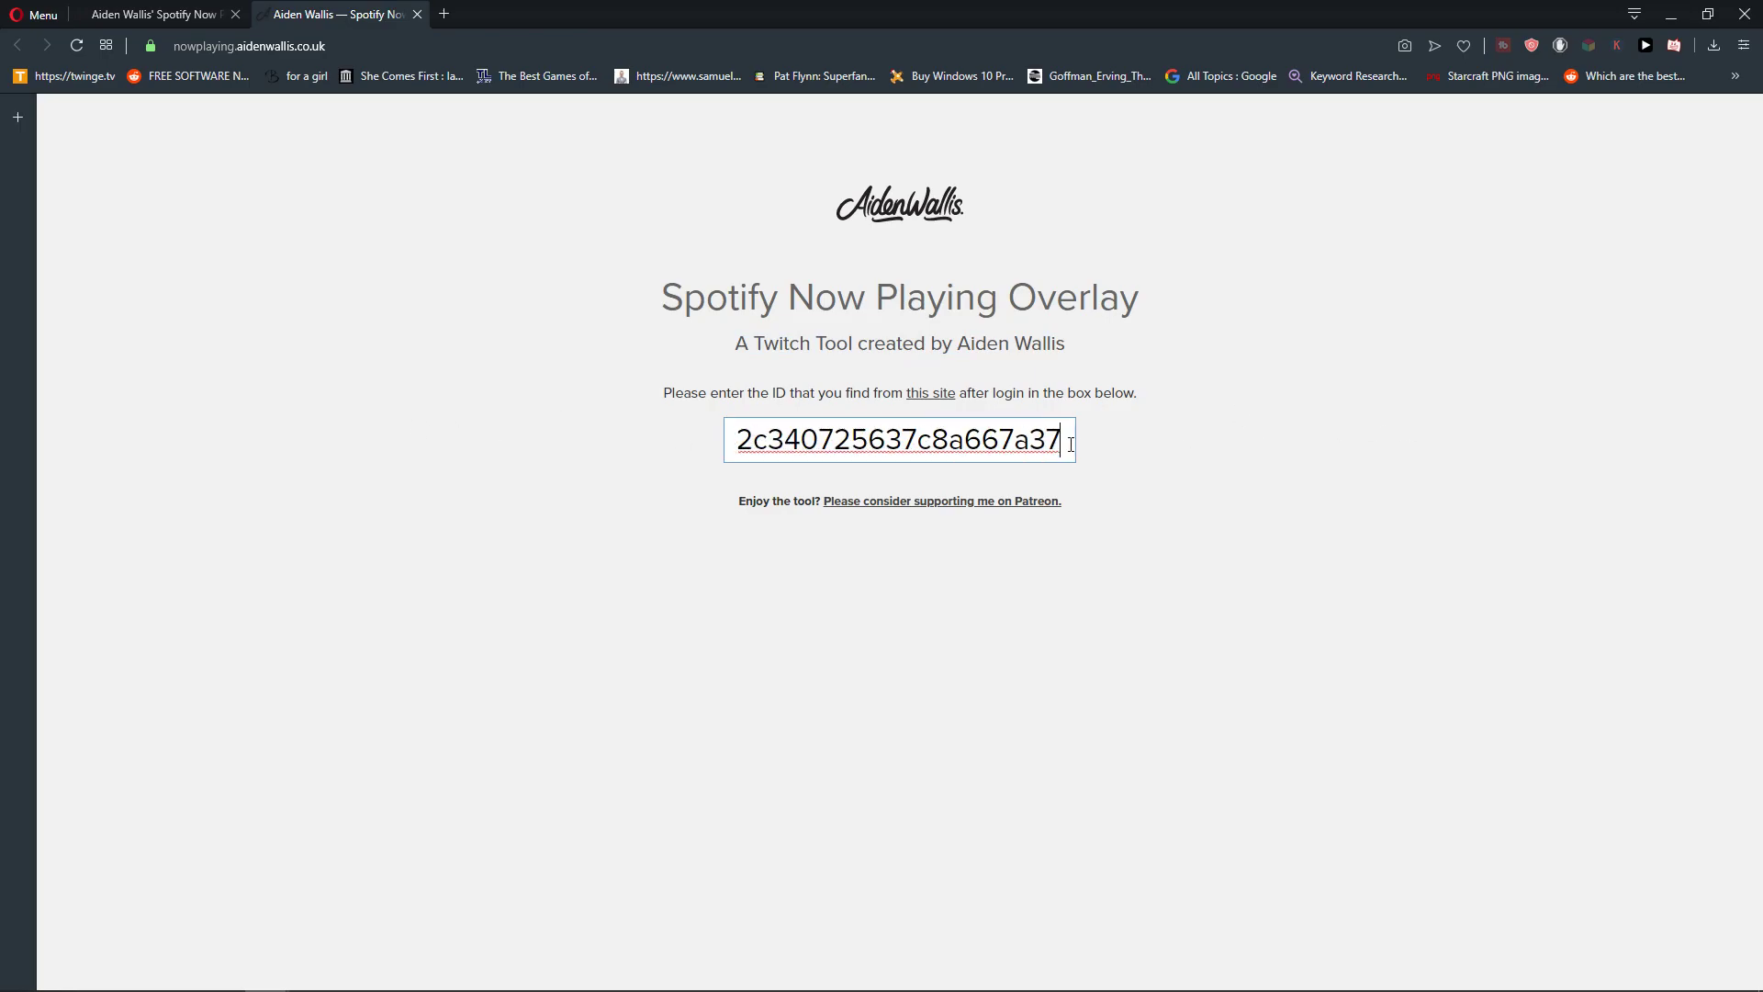
key("Return")
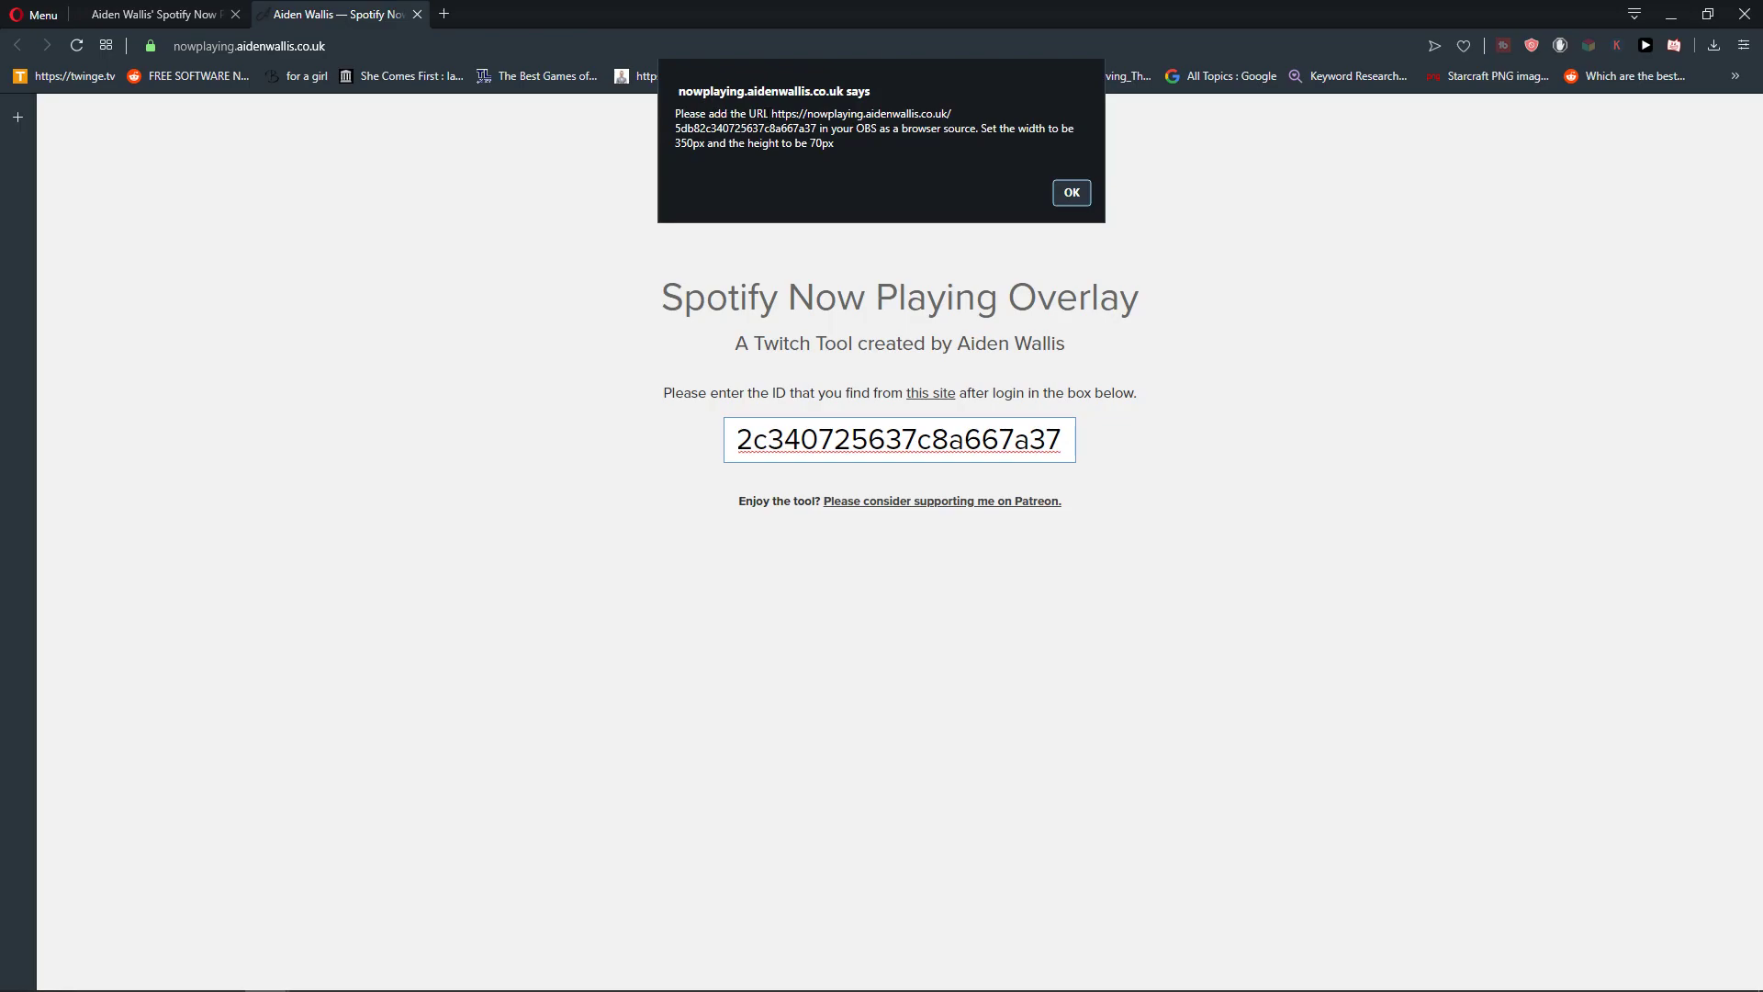
- Select the browser-source overlay URL shown in the page's alert
left_click_drag(772, 113, 820, 128)
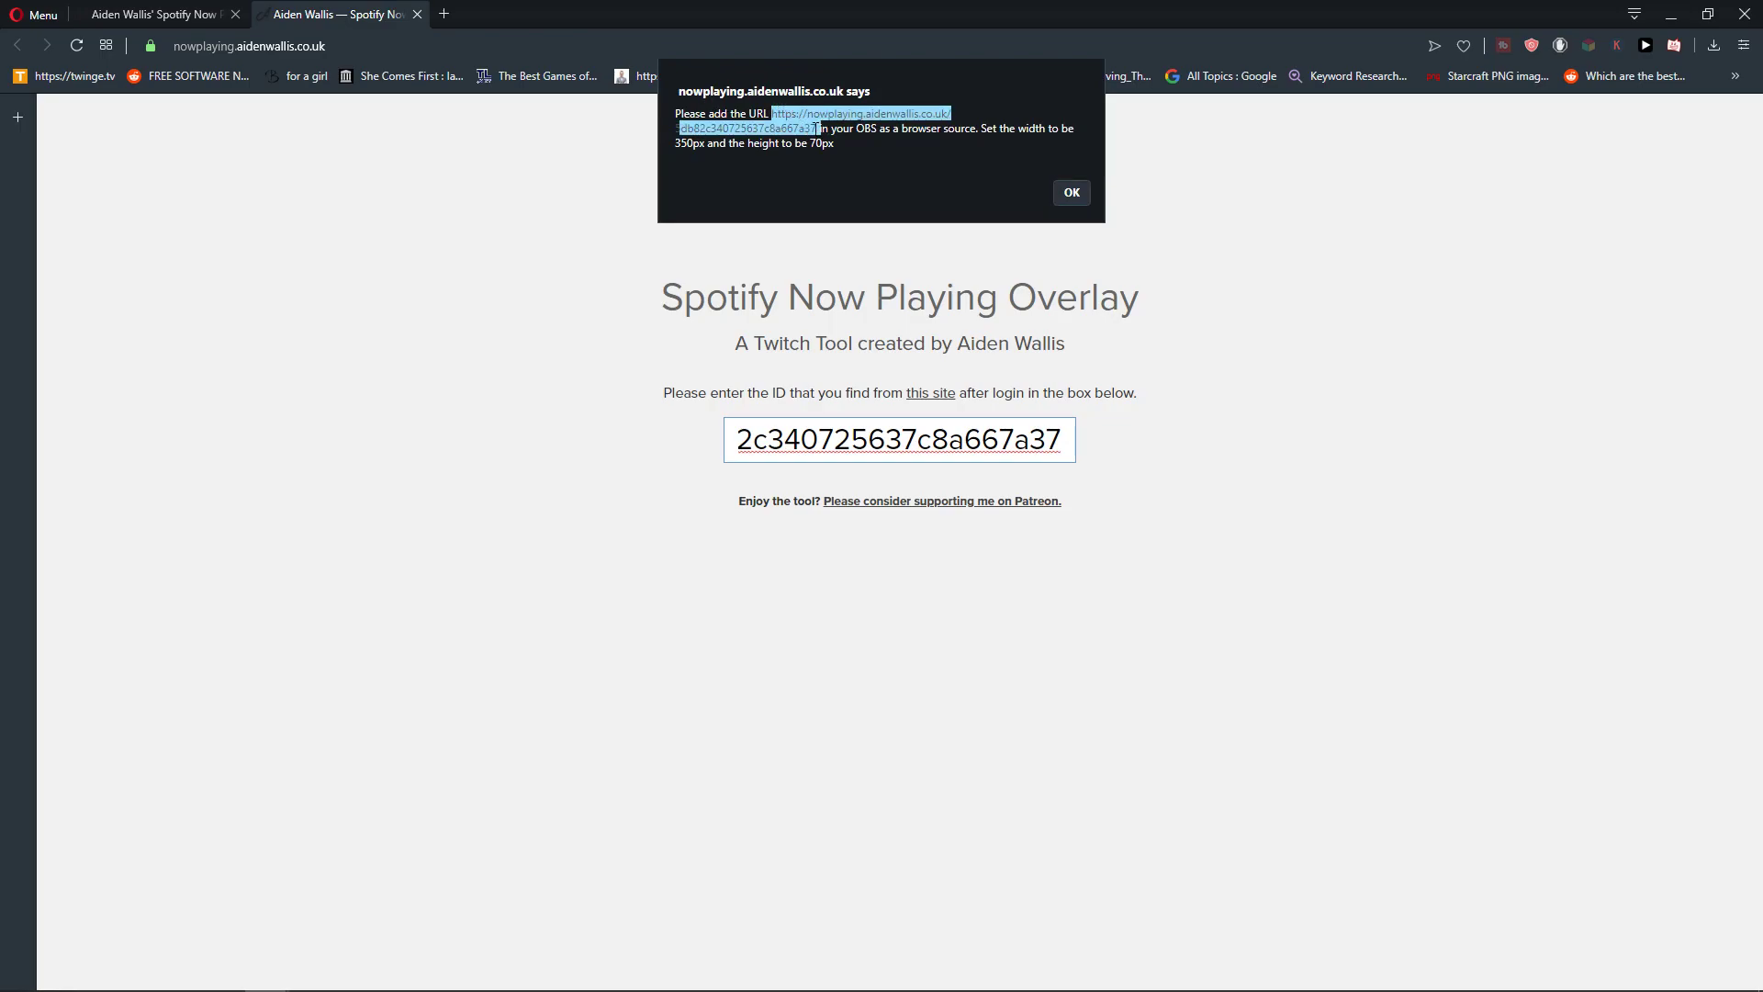
left_click(822, 128)
left_click_drag(821, 129, 772, 113)
left_click(776, 129)
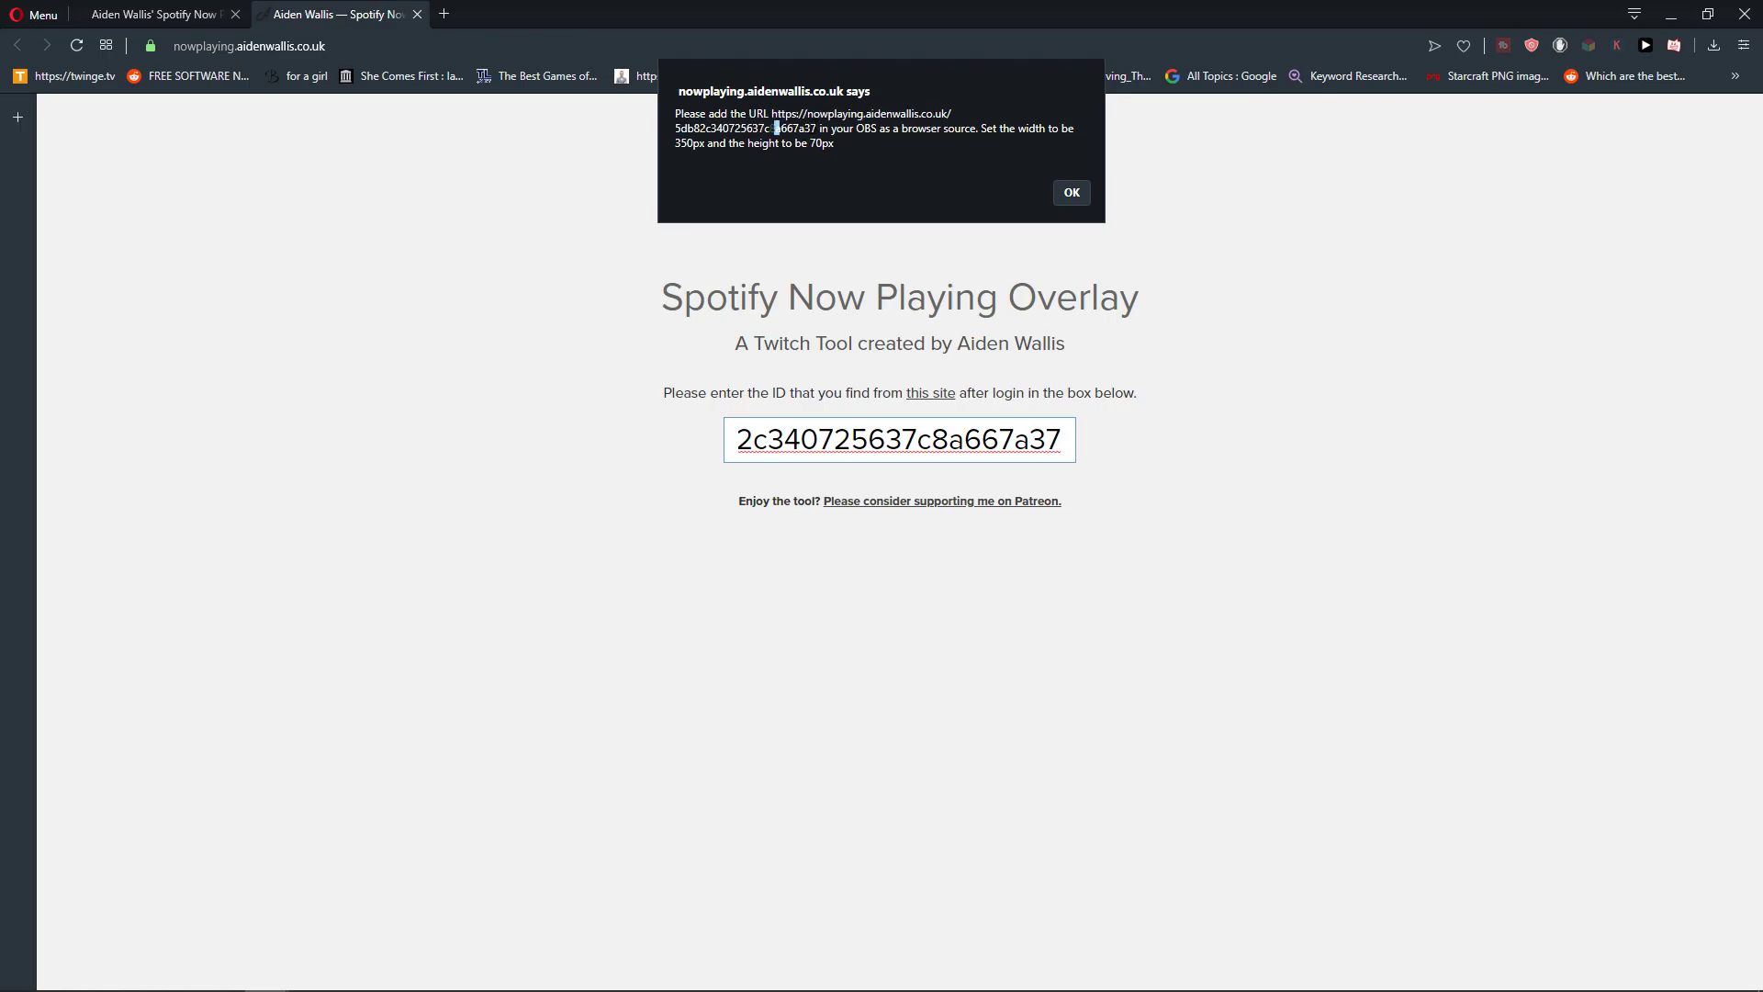
mouse_move(822, 128)
left_mouse_down()
mouse_move(772, 114)
mouse_move(820, 128)
mouse_move(803, 128)
left_mouse_up()
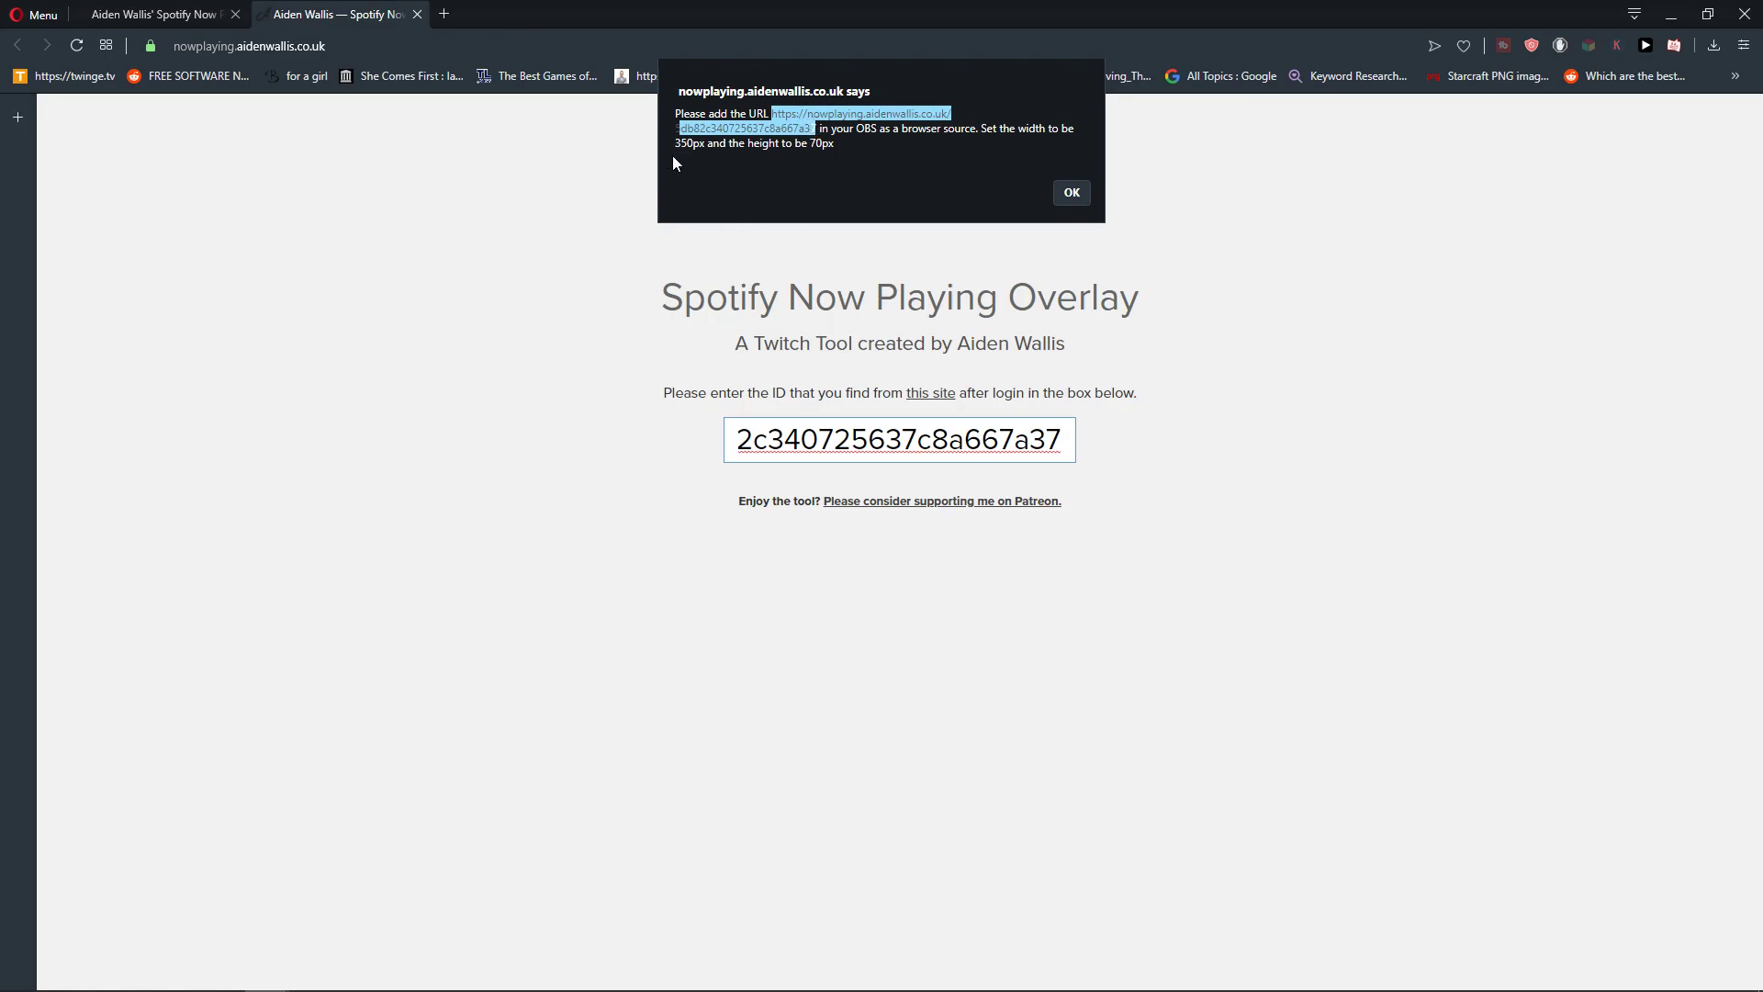
left_click(628, 973)
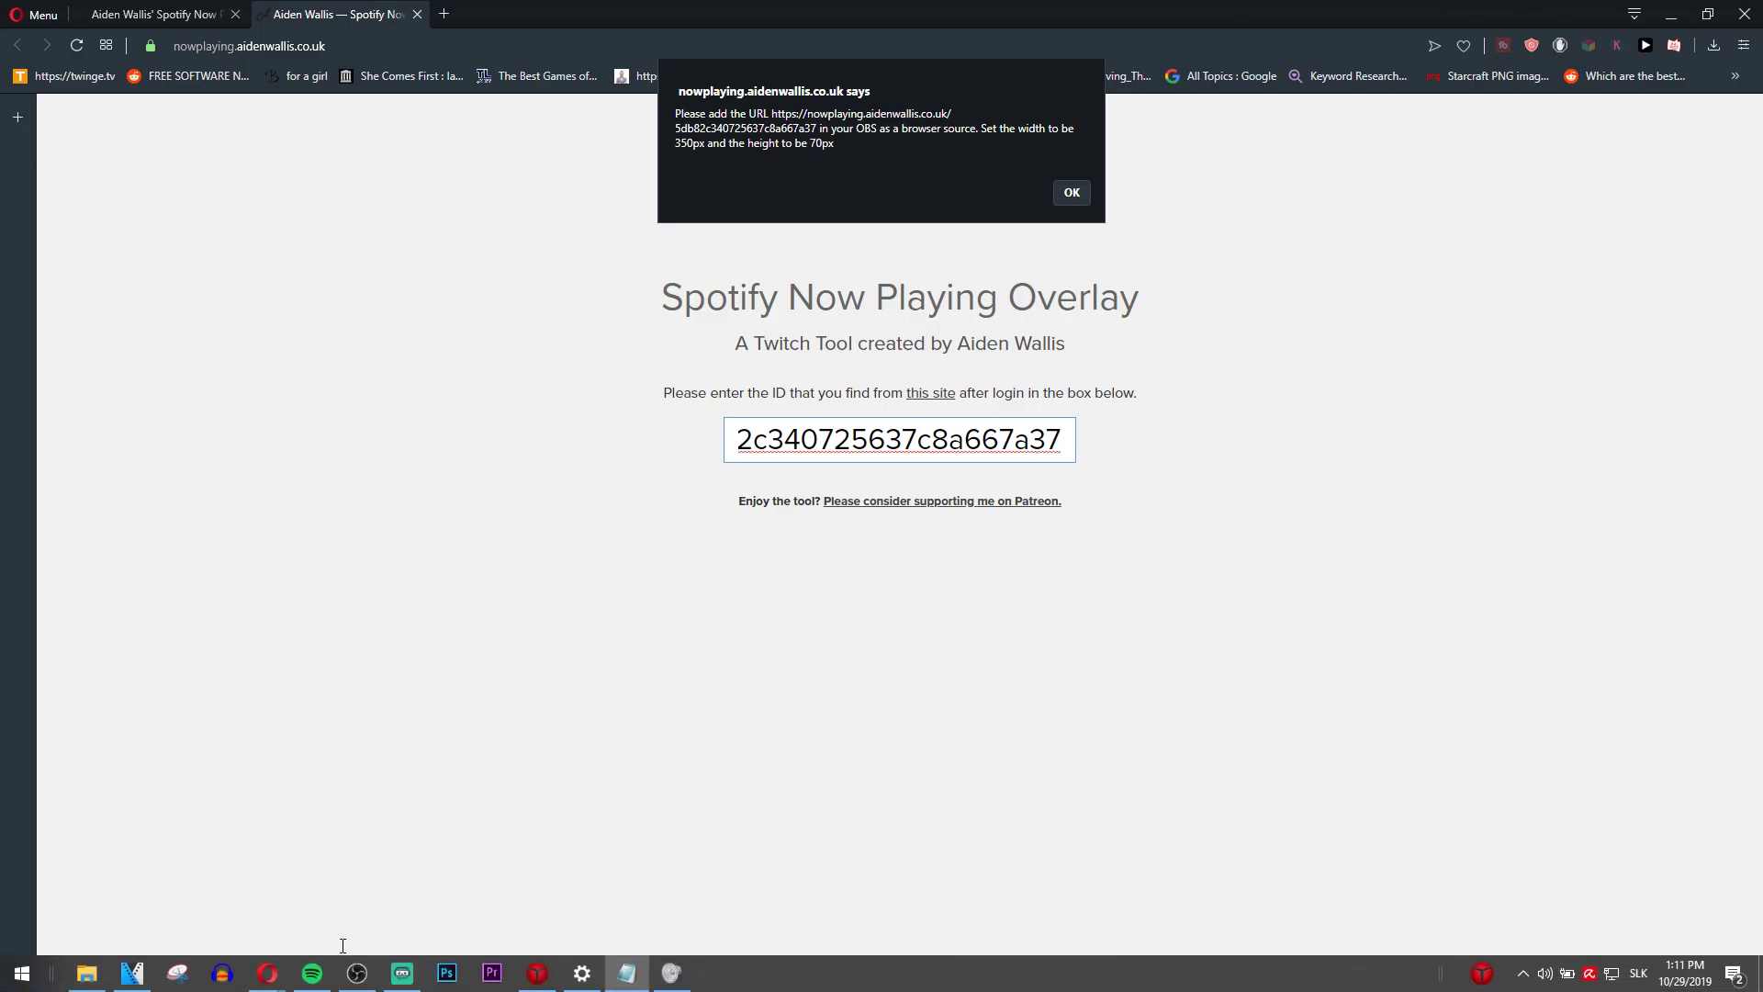
- Choose Browser Source as the new source type for Starting Soon and continue to naming it
left_click(311, 972)
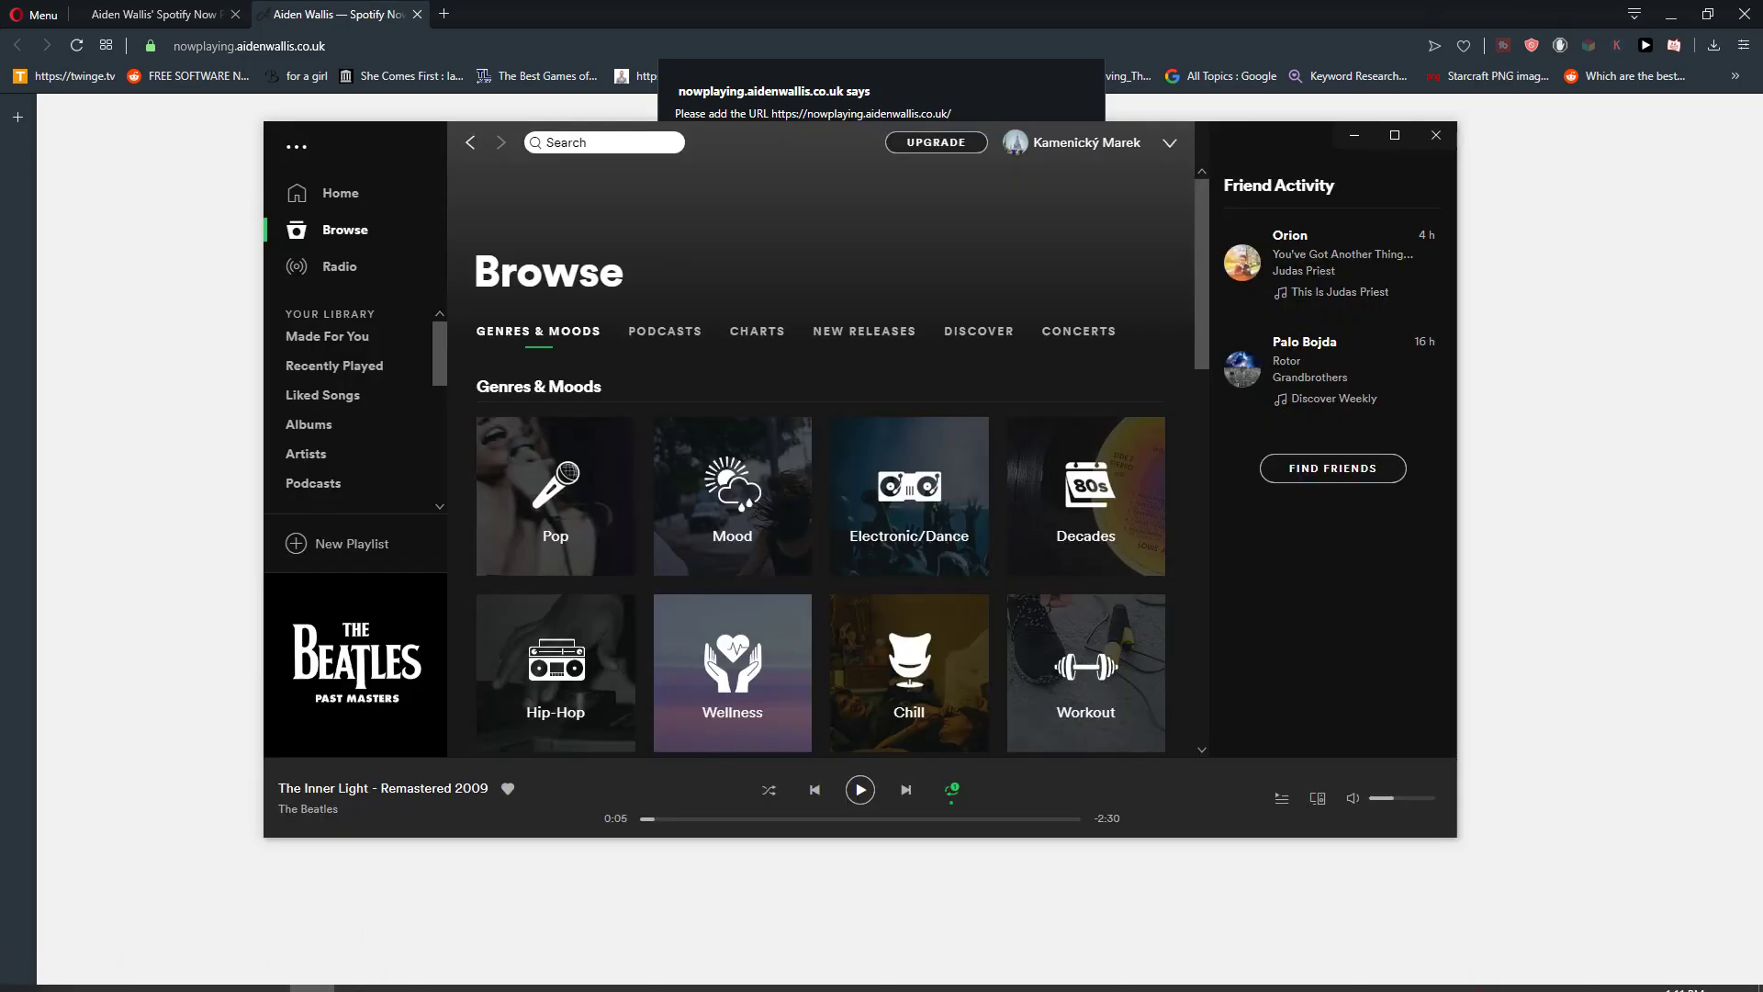
left_click(400, 972)
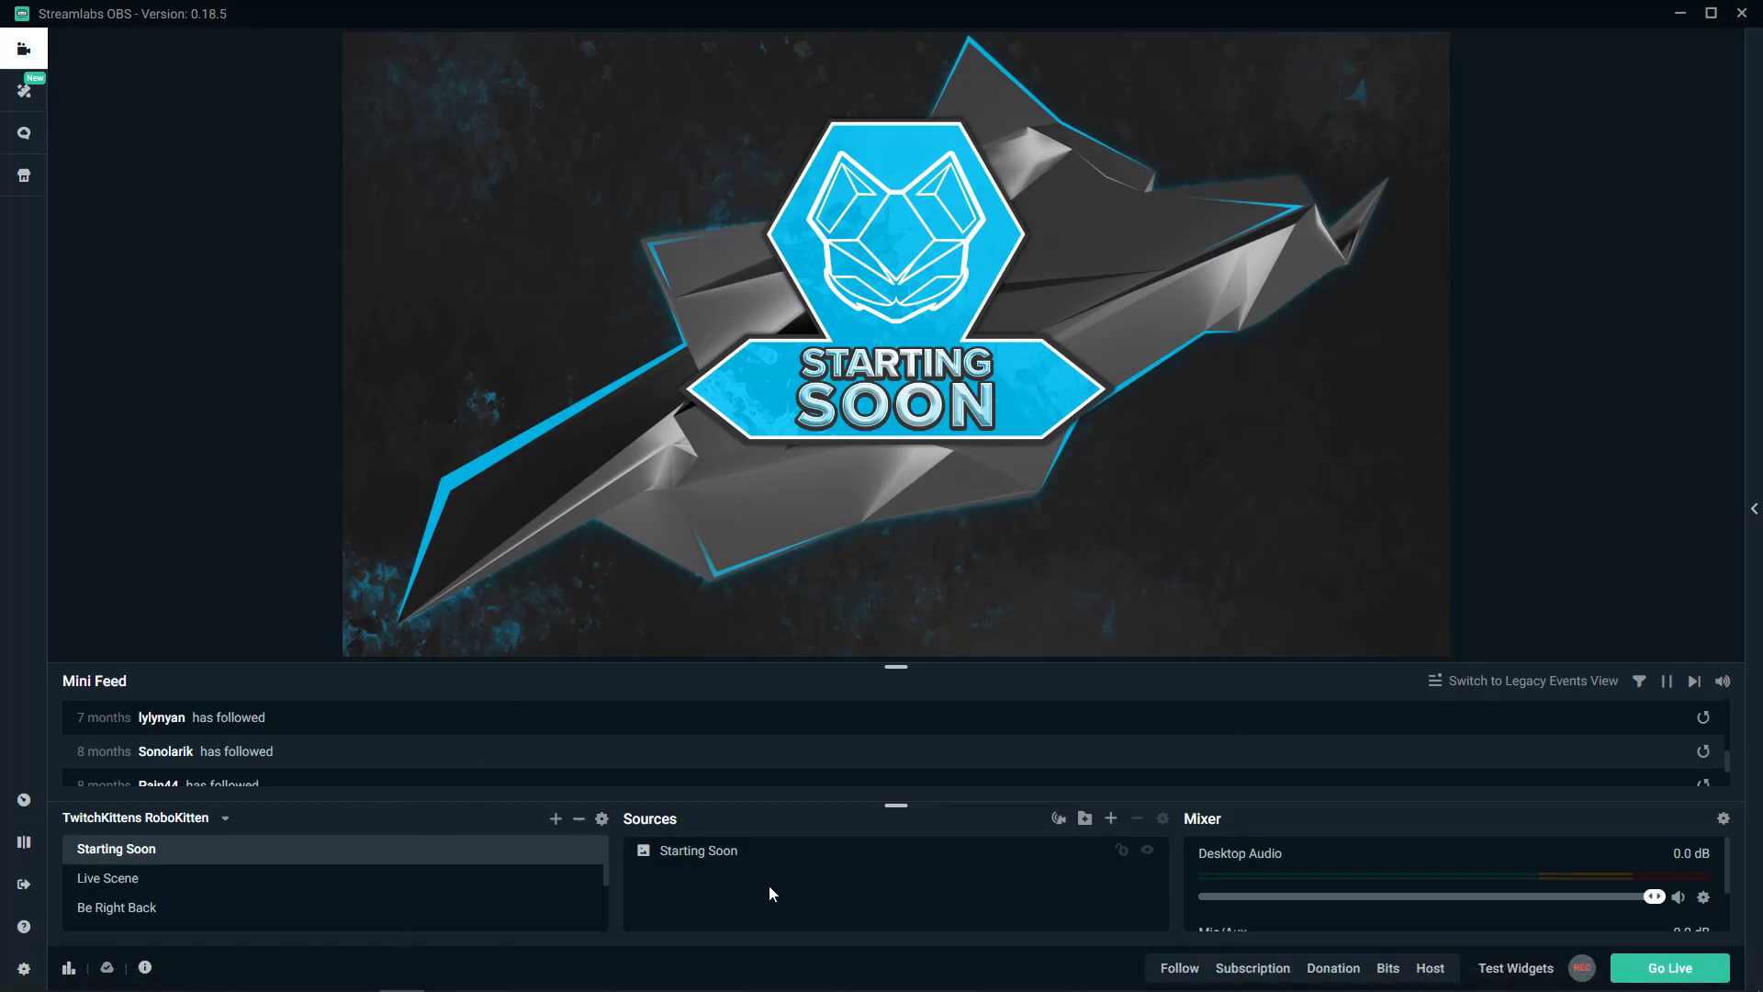
left_click(1113, 817)
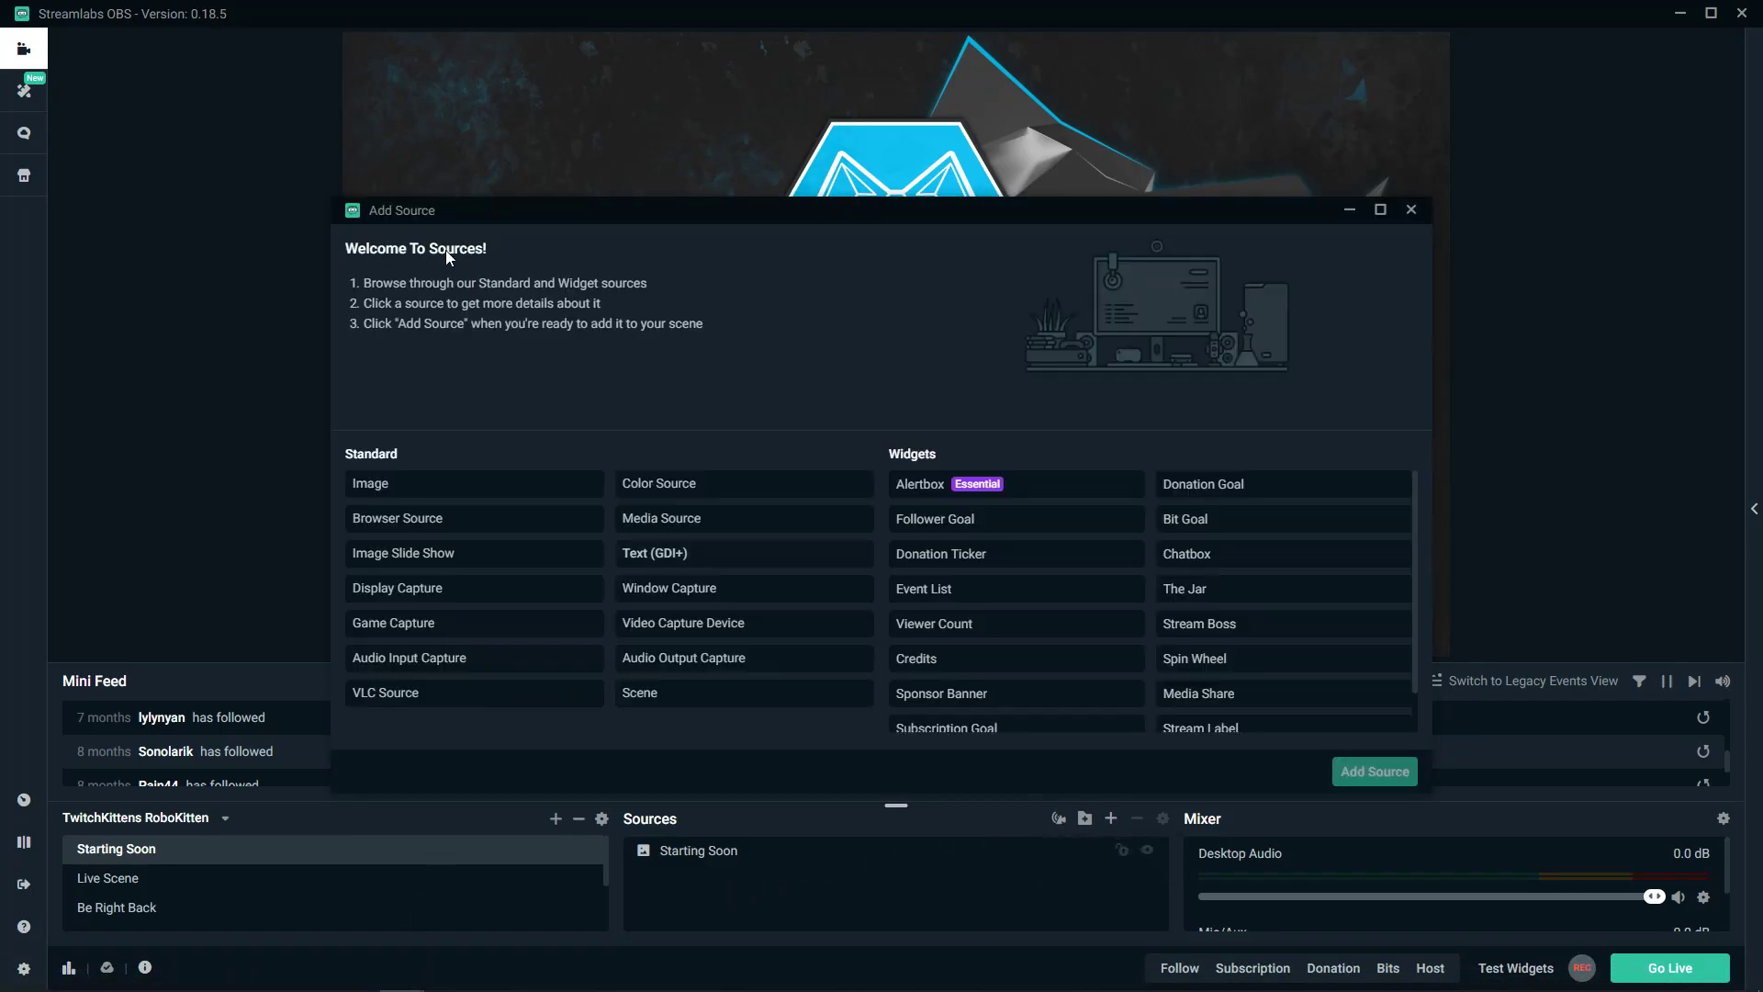
left_click(480, 532)
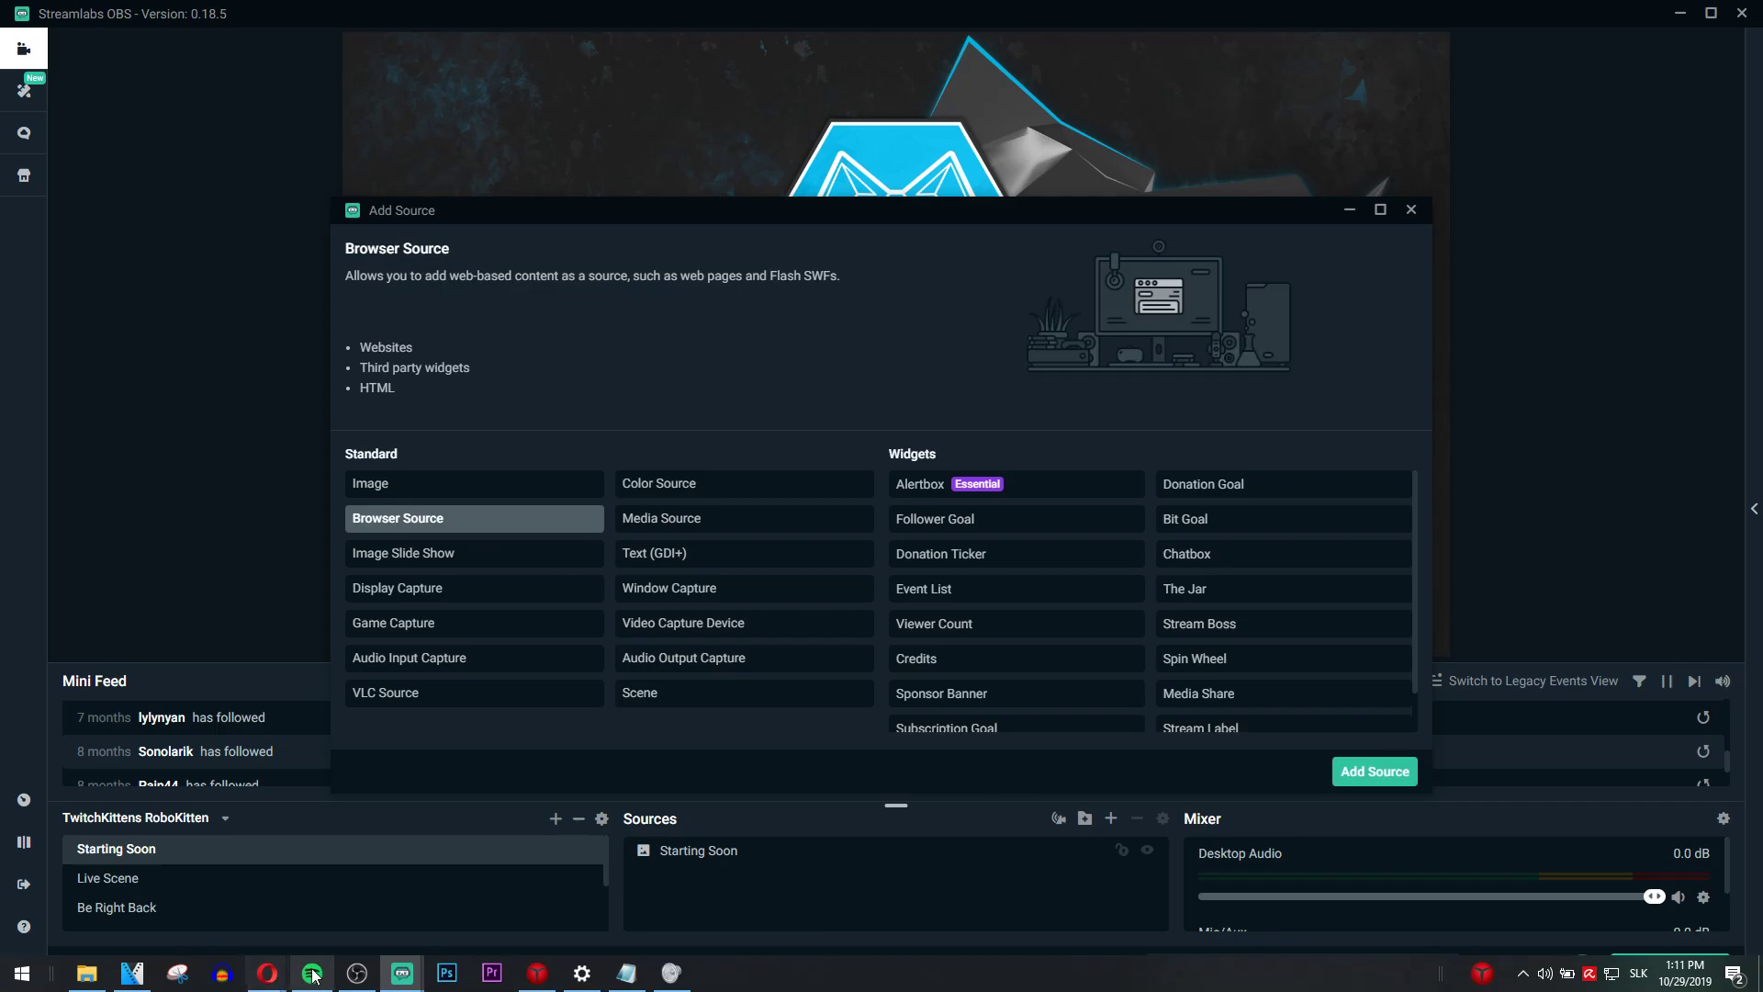
left_click(268, 973)
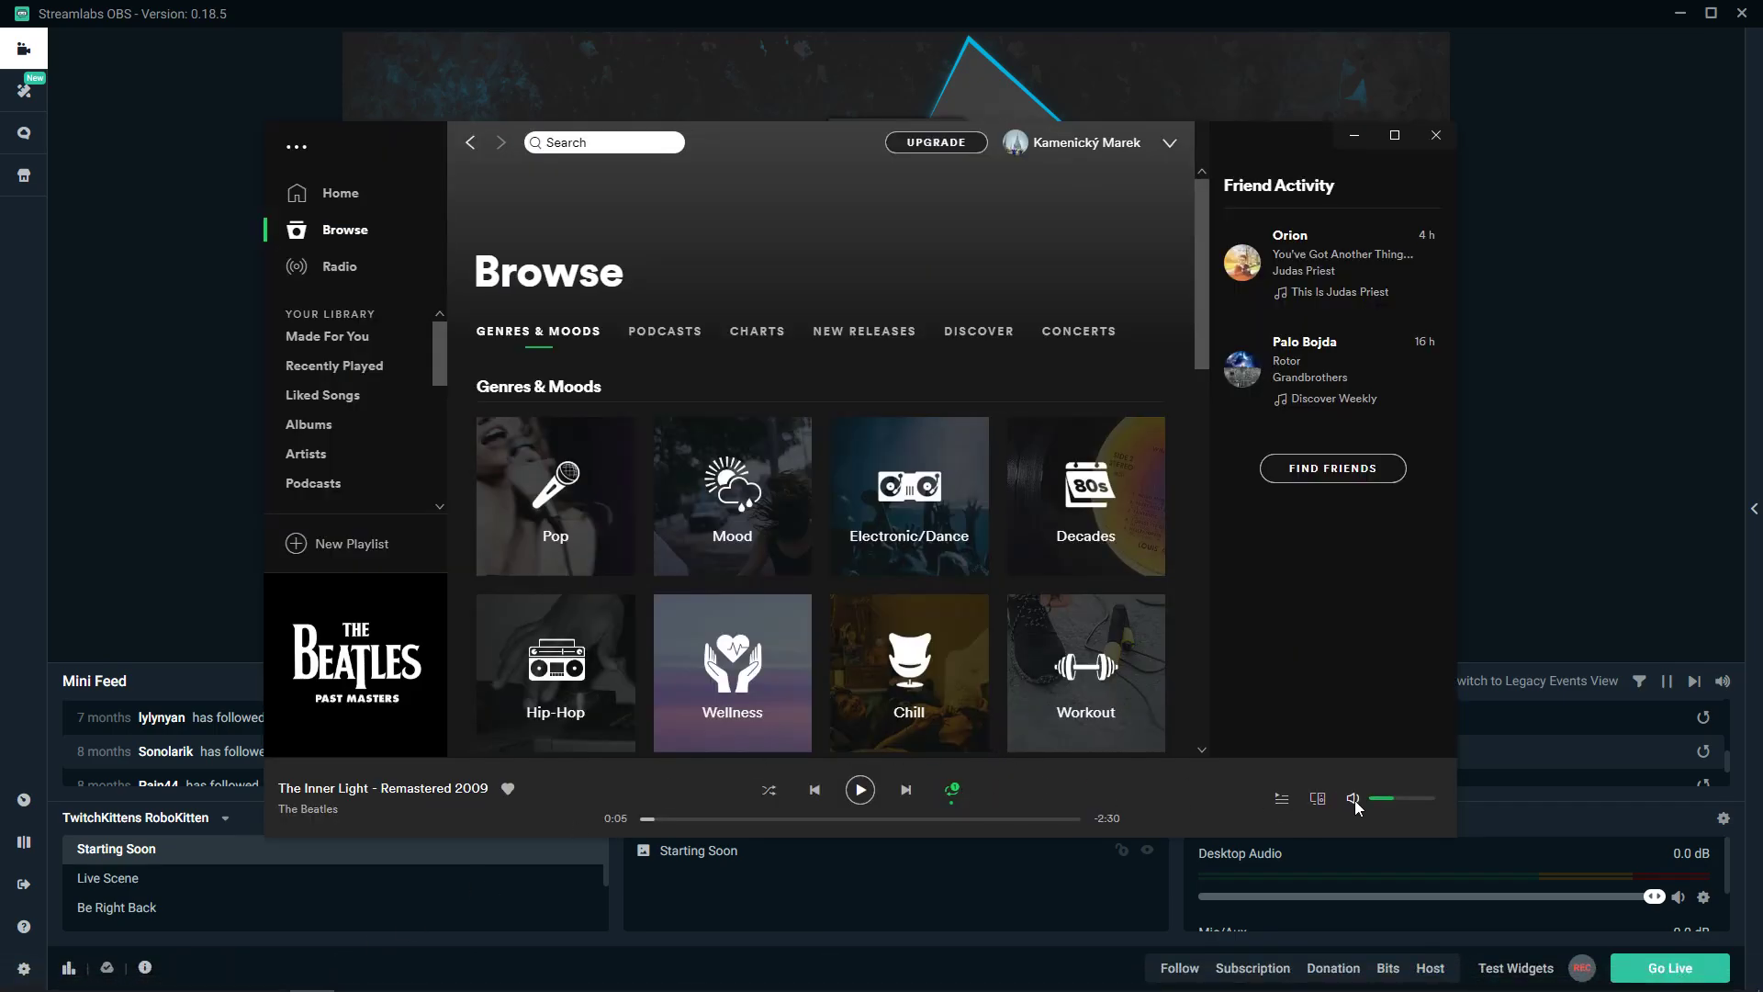
left_click(1354, 135)
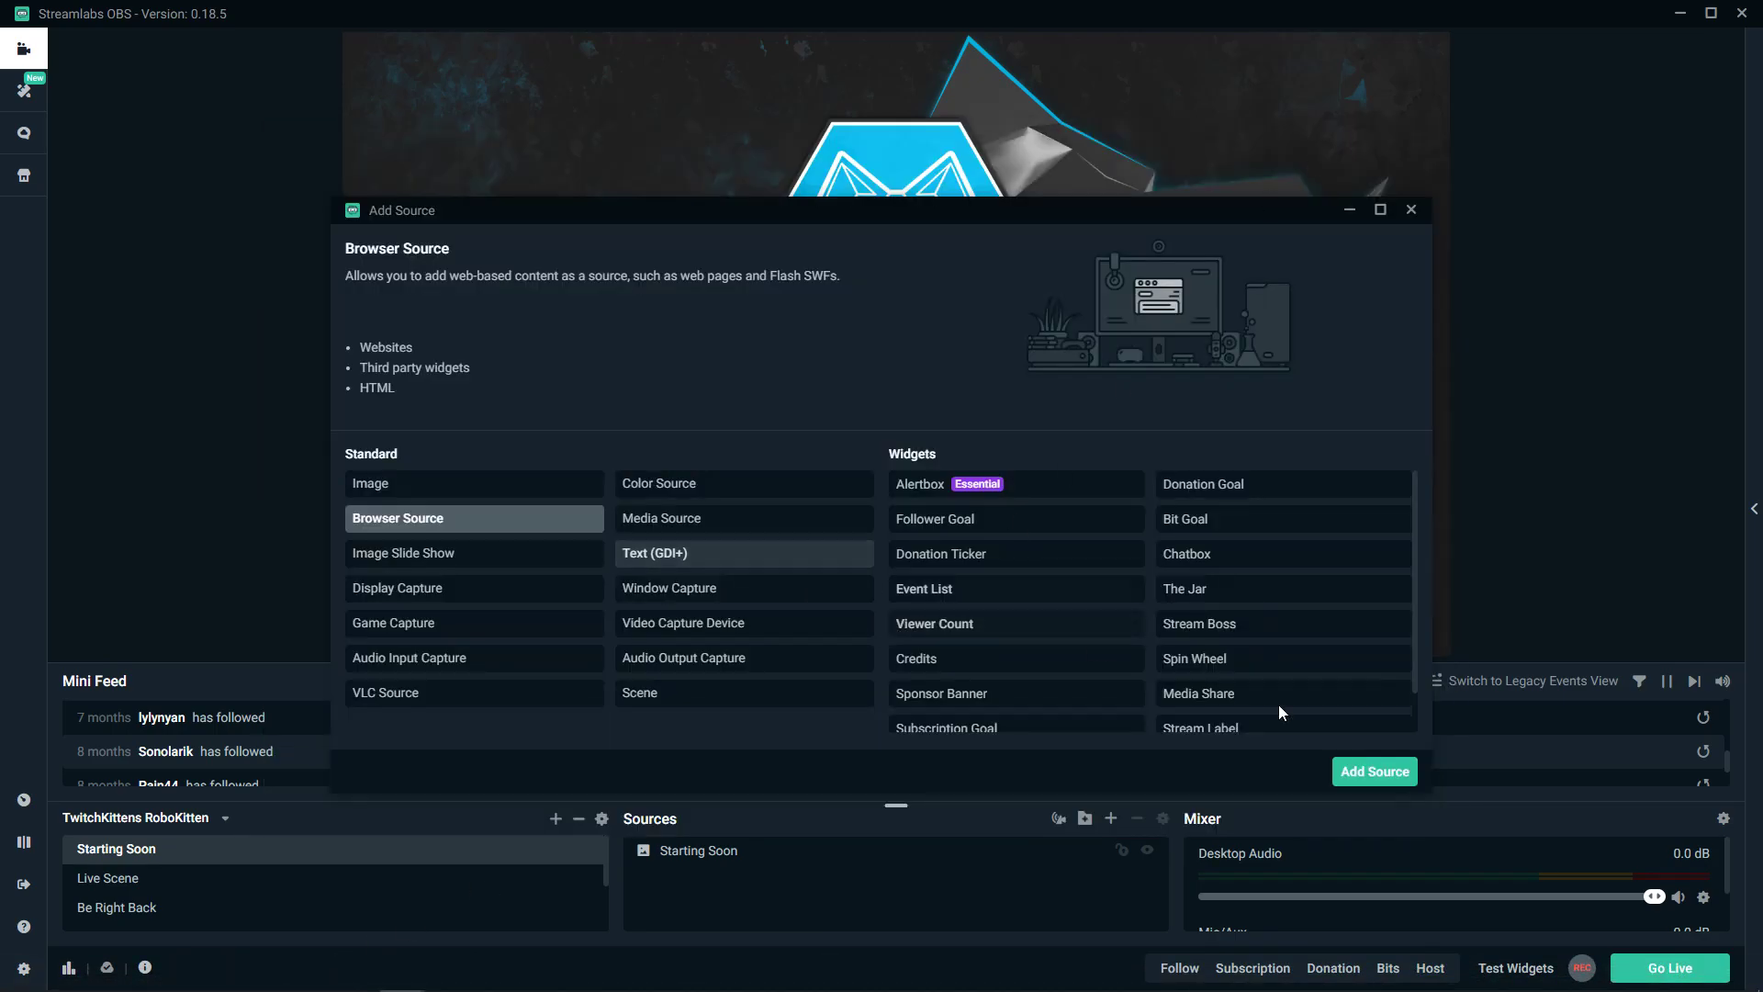
left_click(1375, 772)
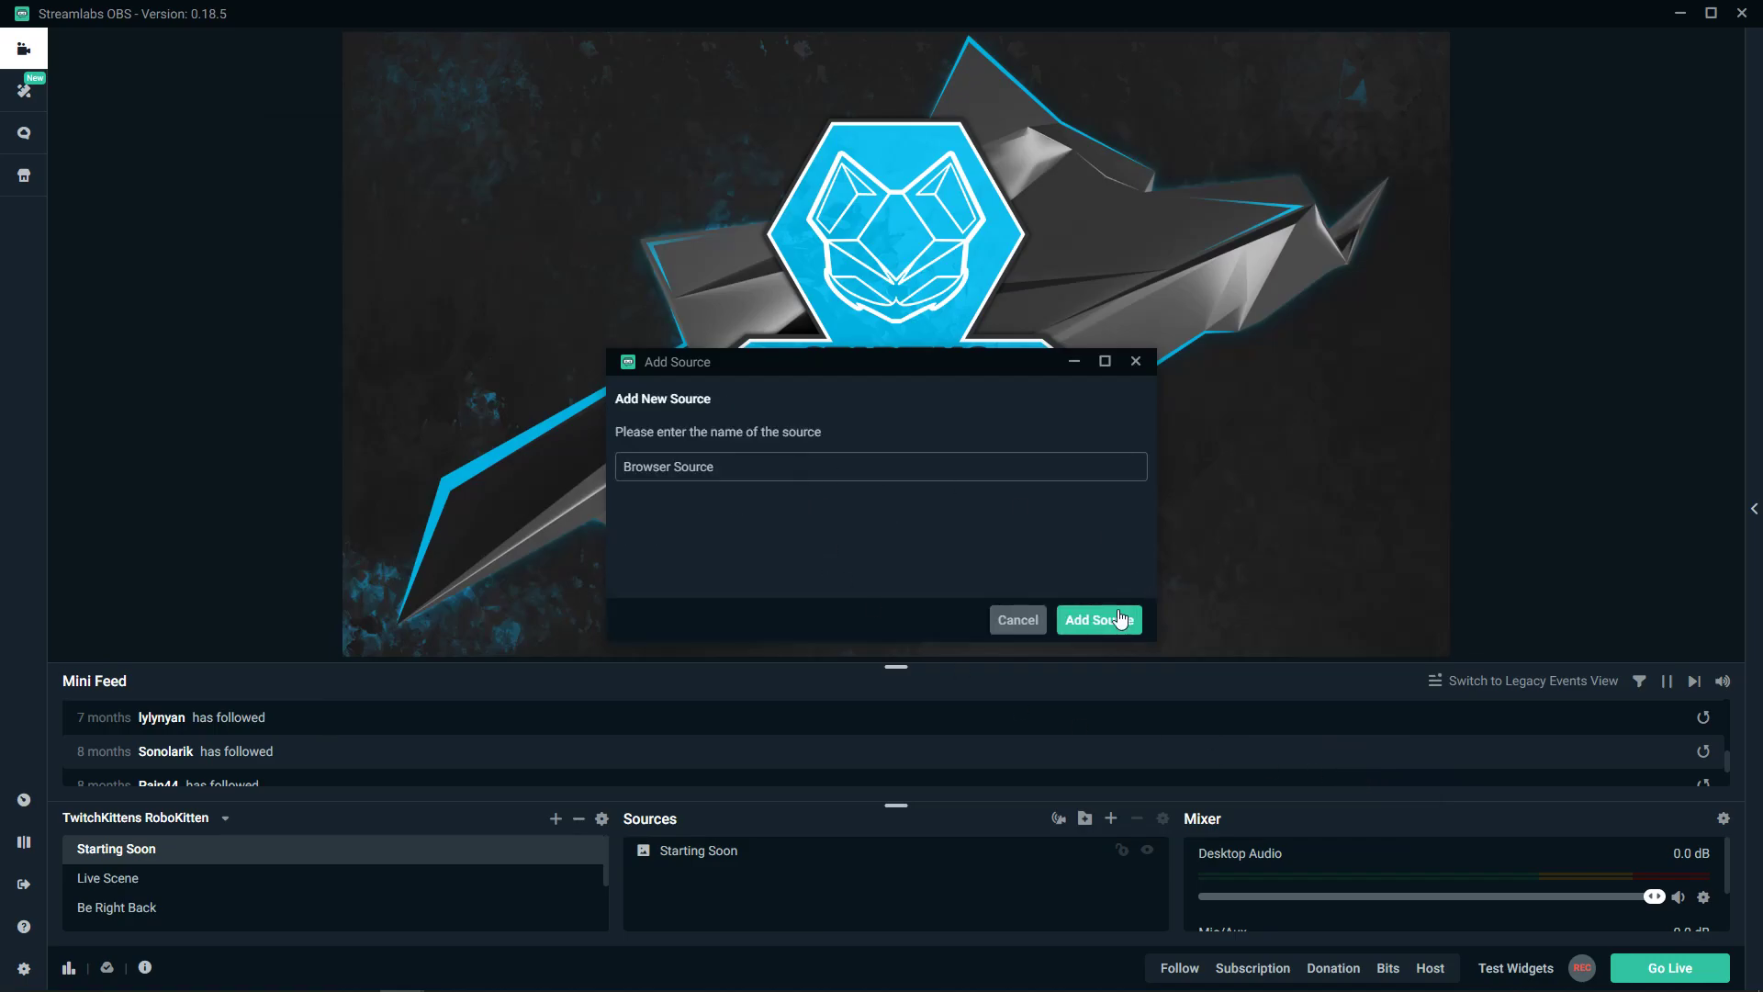
- Create 'Browser Source' with the pasted overlay URL, width 350 and height 70
left_click(1121, 618)
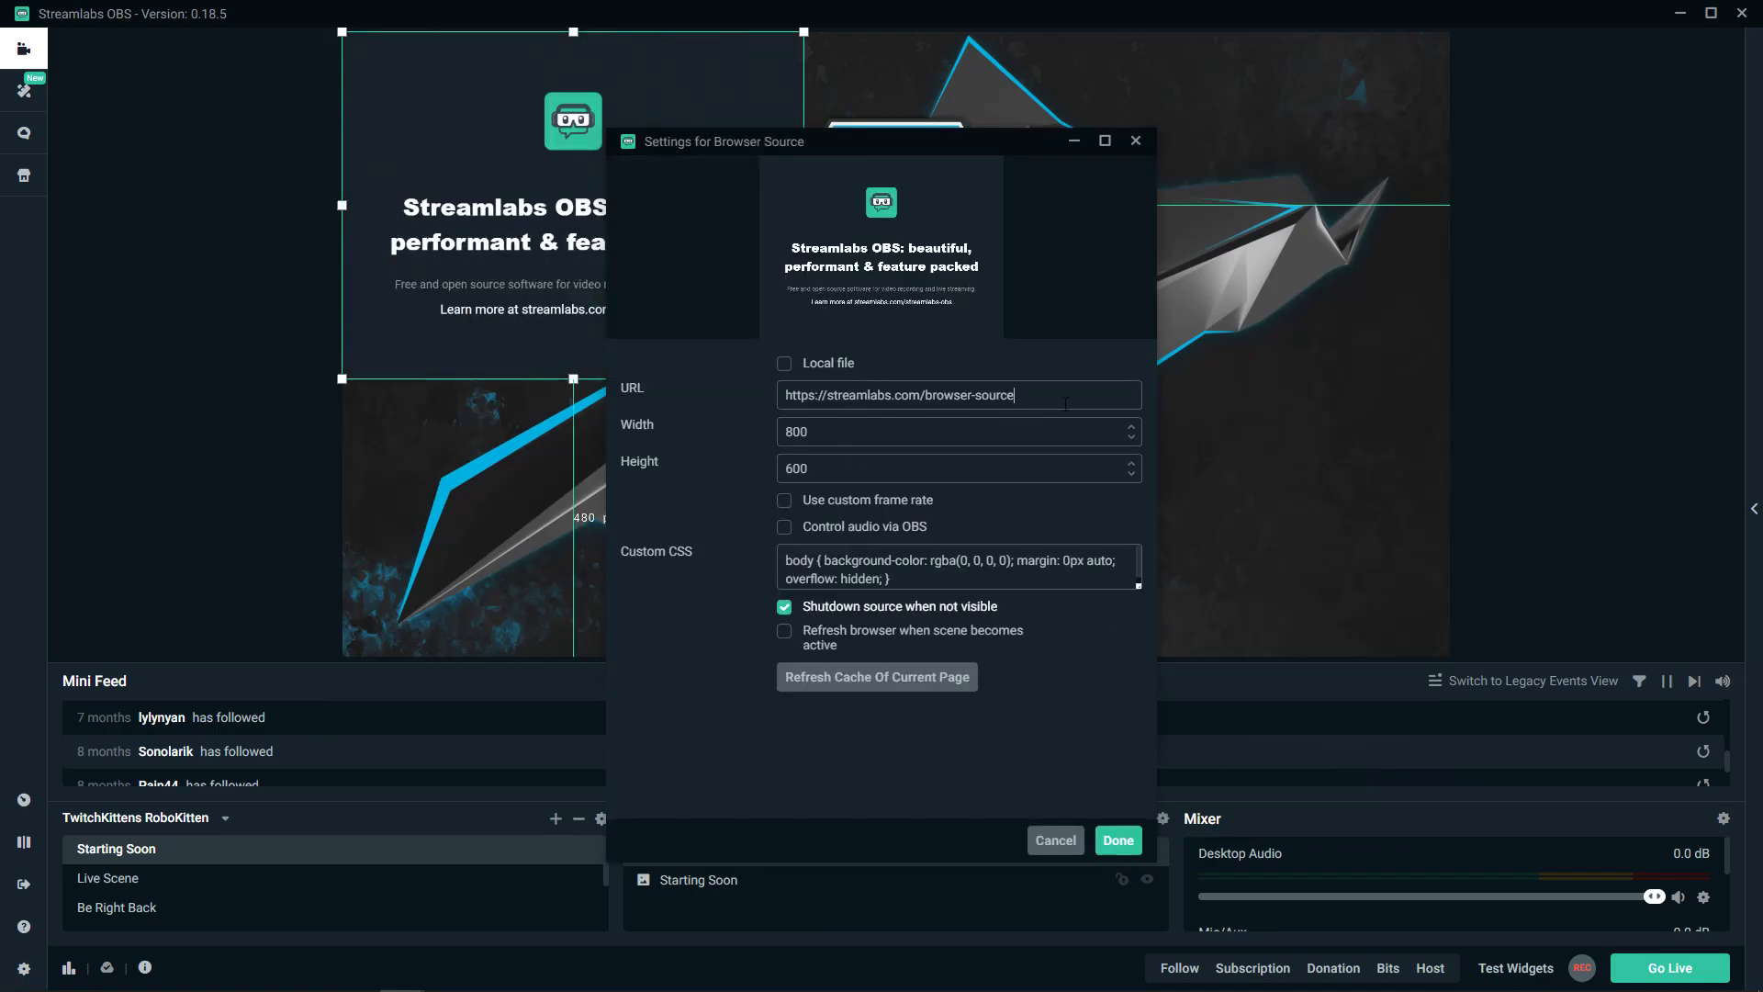
key("ctrl+a")
left_click_drag(892, 423, 720, 422)
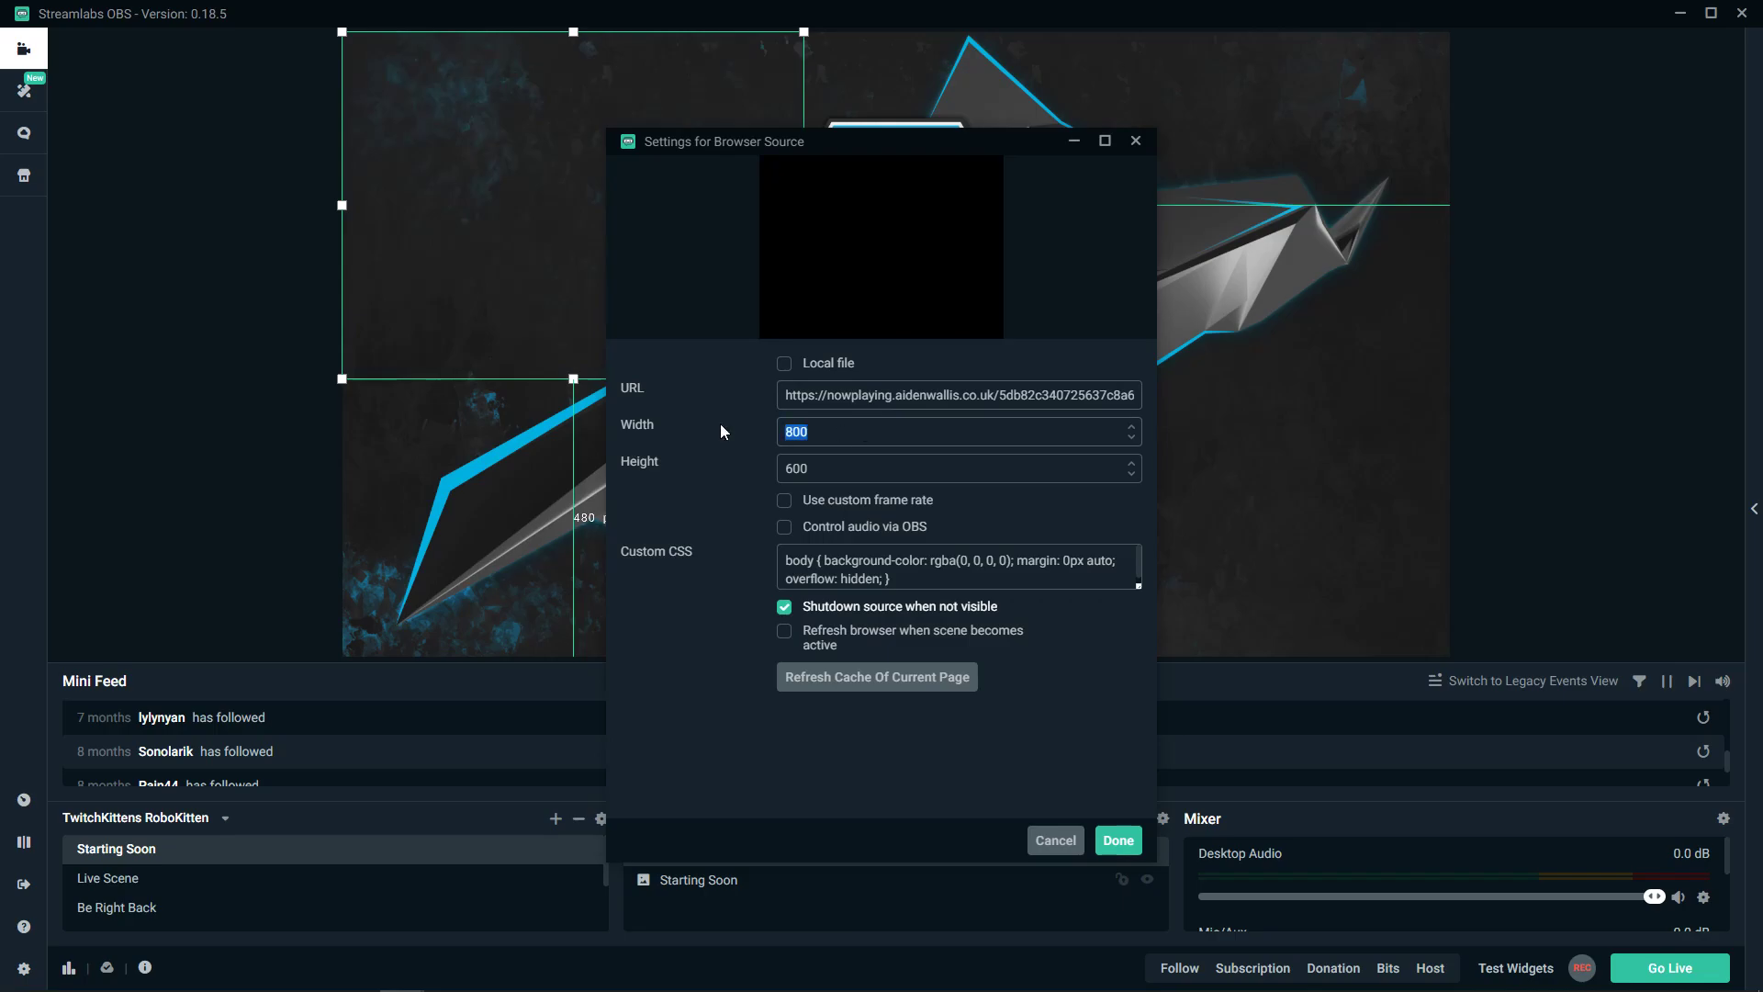
type("350")
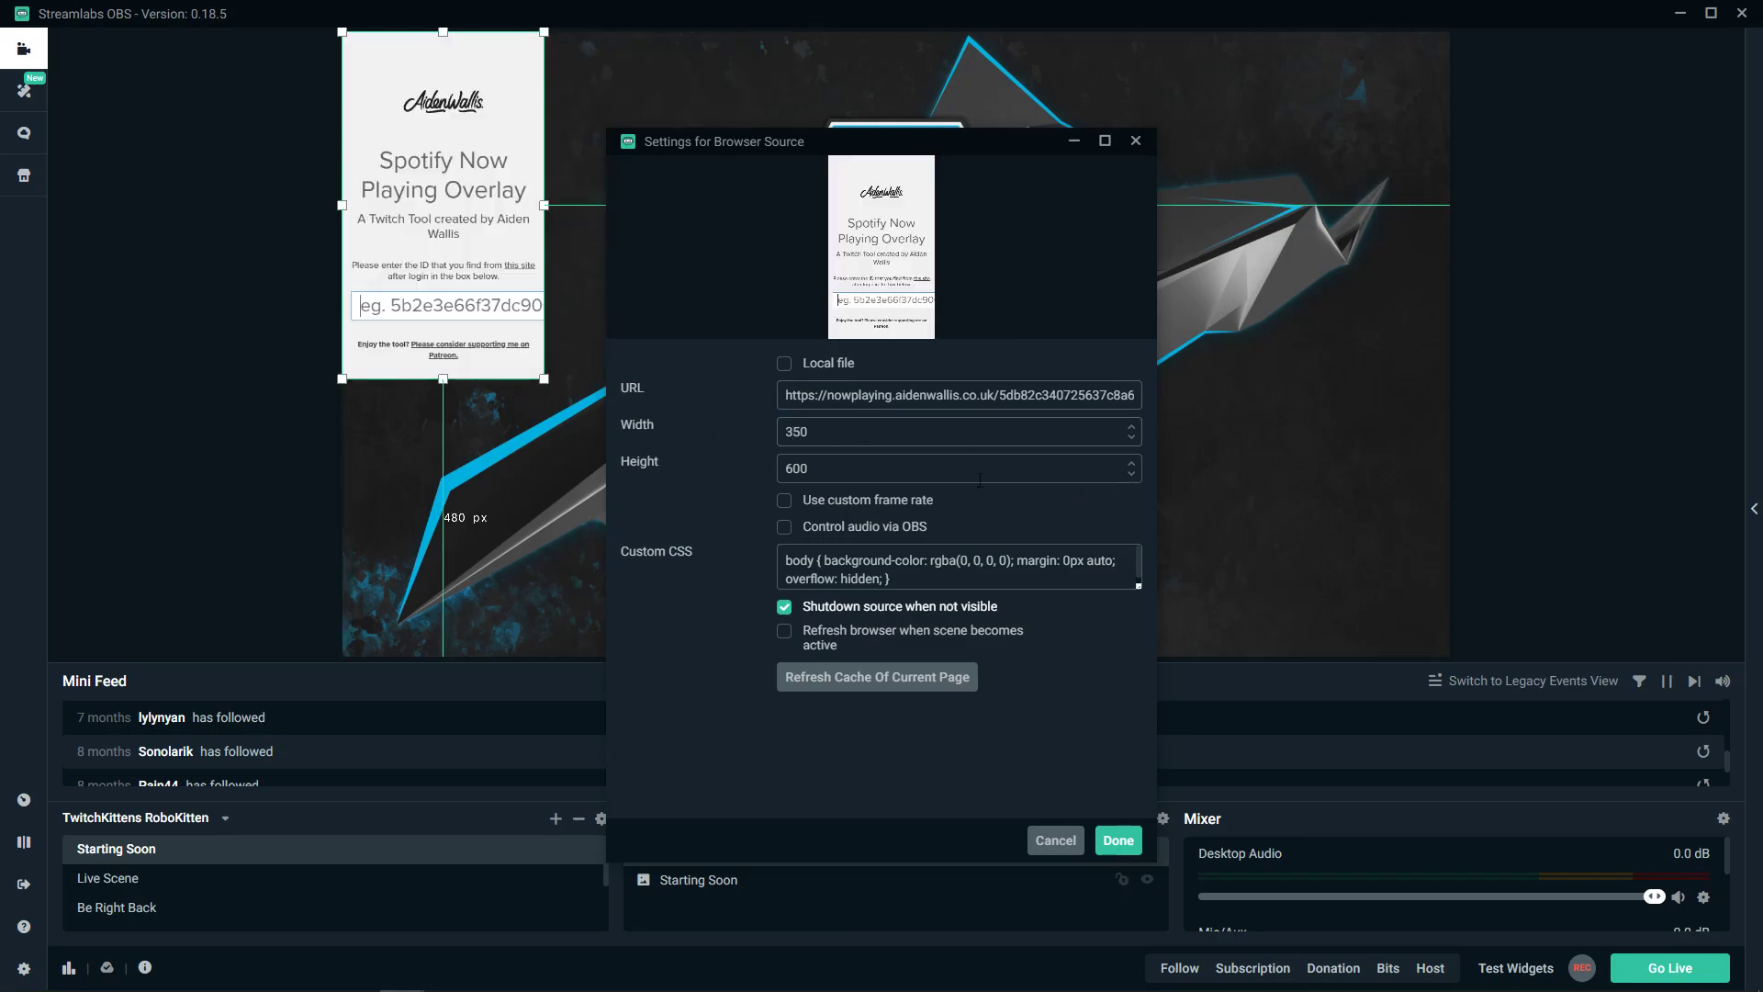
key("Tab")
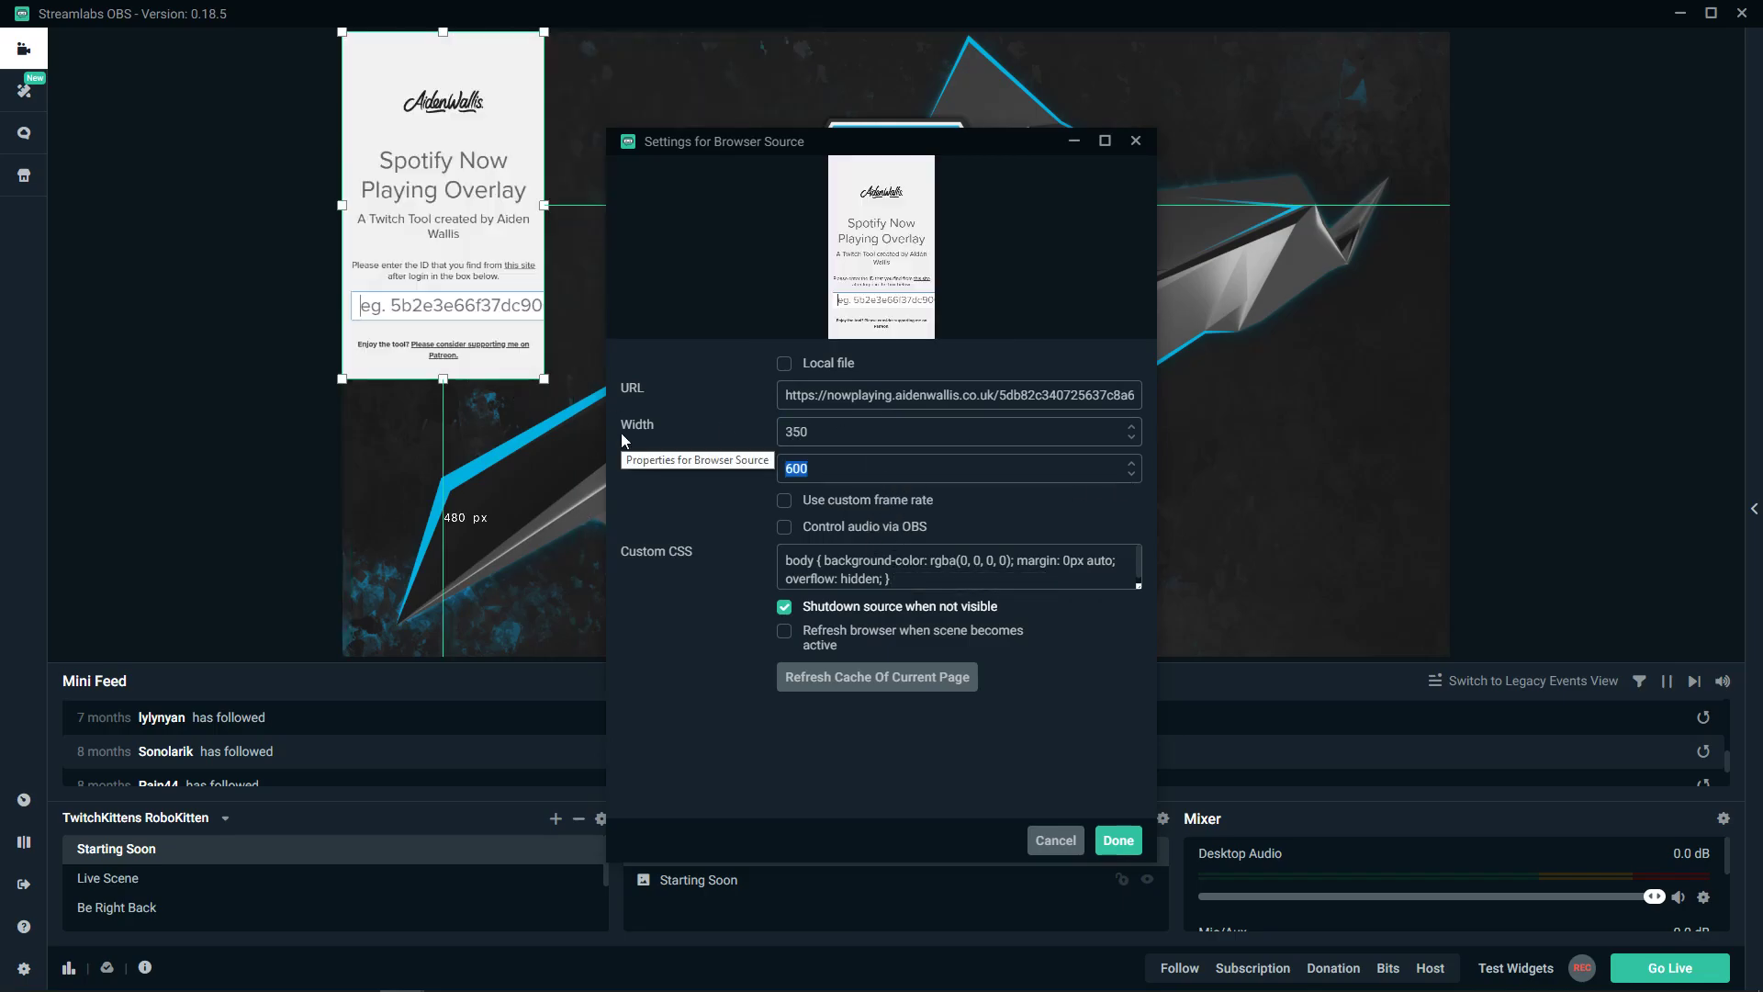
type("70")
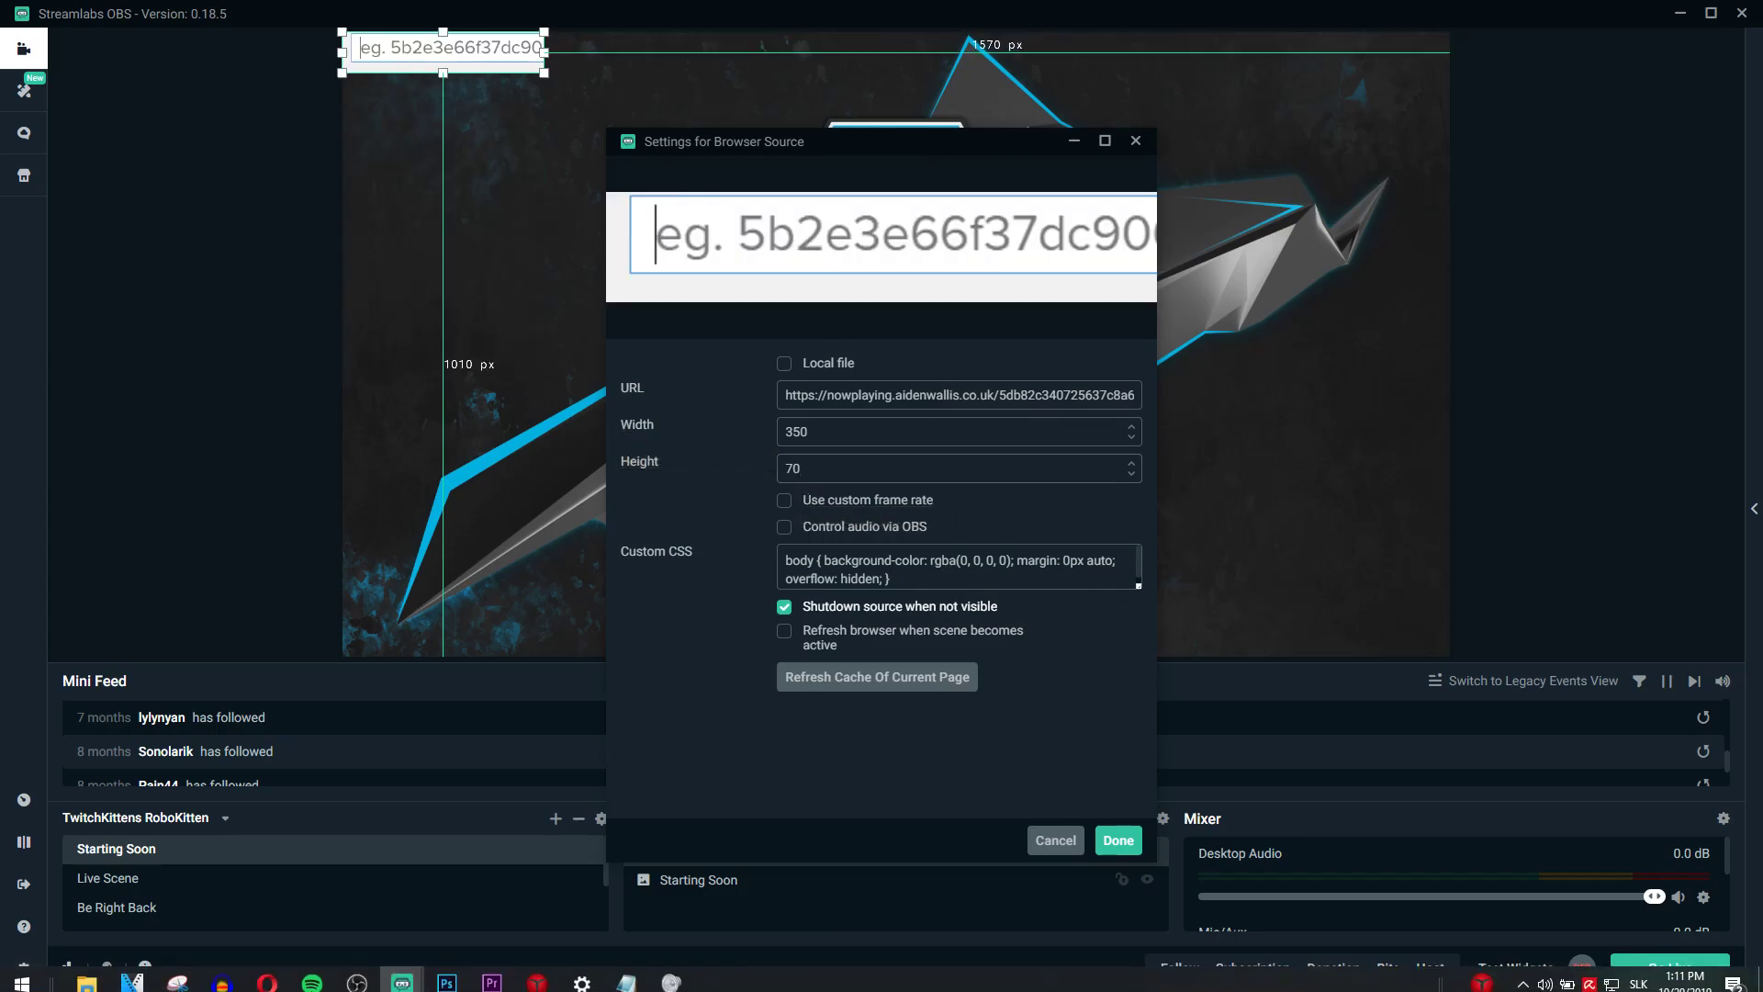
- Dismiss the overlay page's URL alert in Opera and confirm the browser source settings
mouse_move(298, 984)
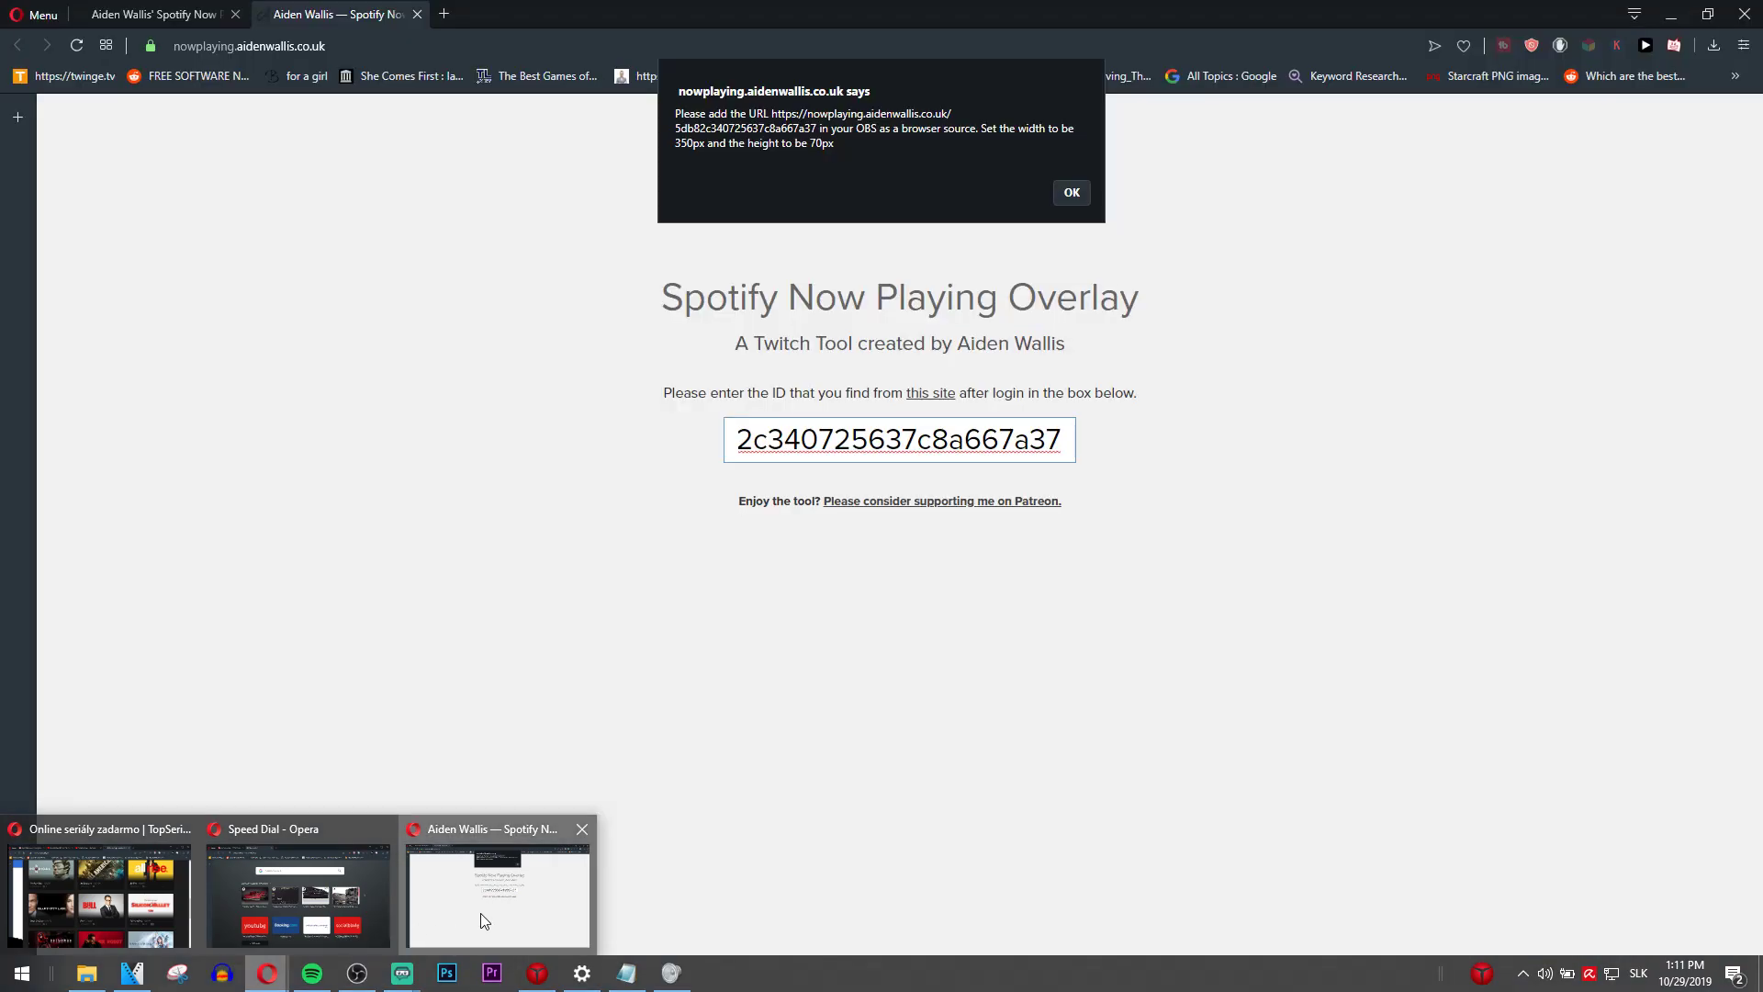
left_click(484, 921)
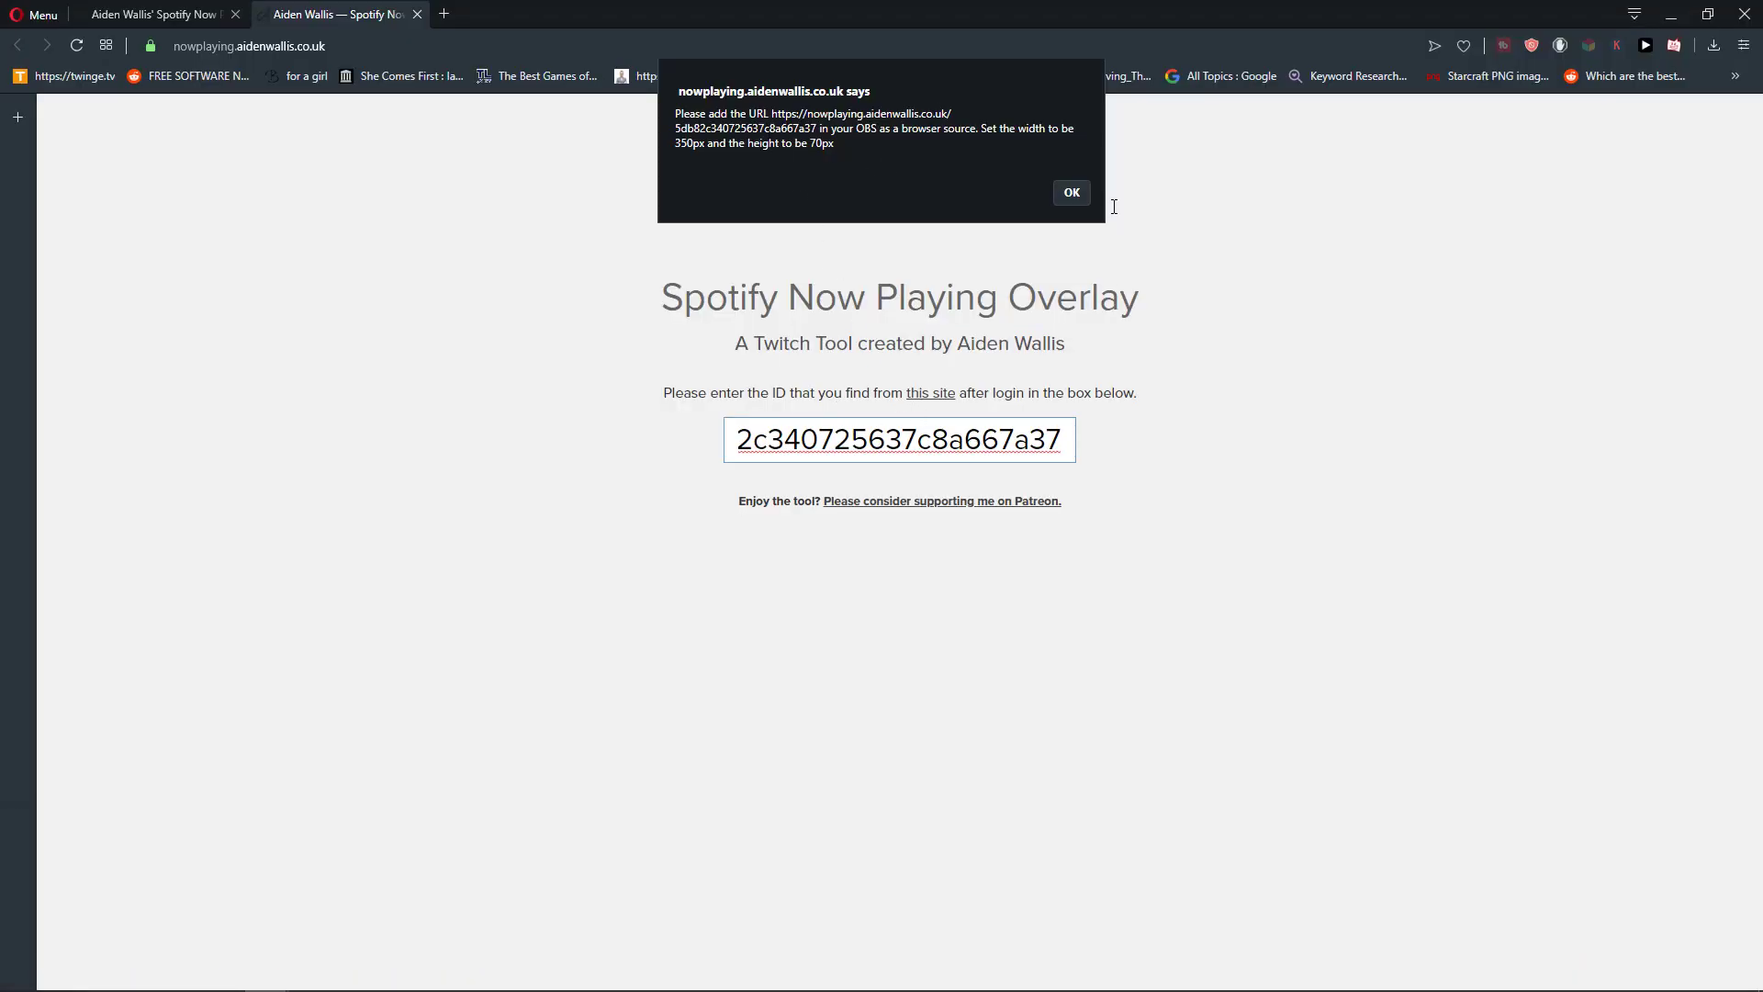
left_click(1071, 193)
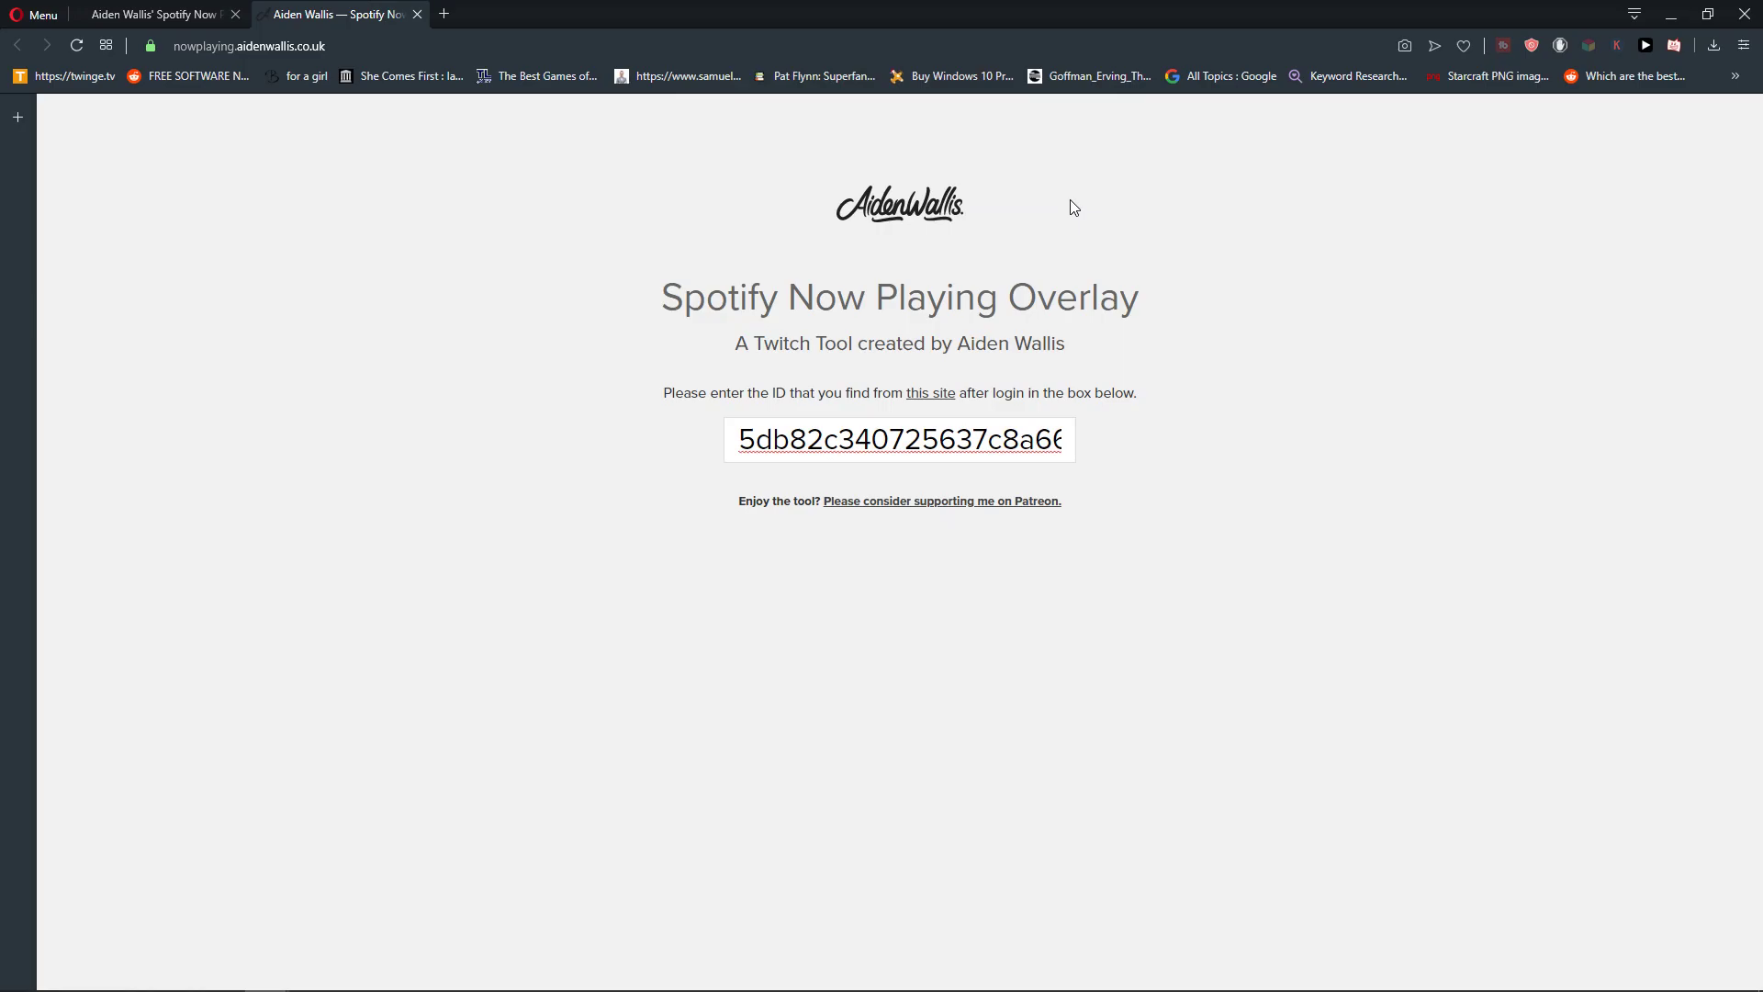
left_click(1671, 13)
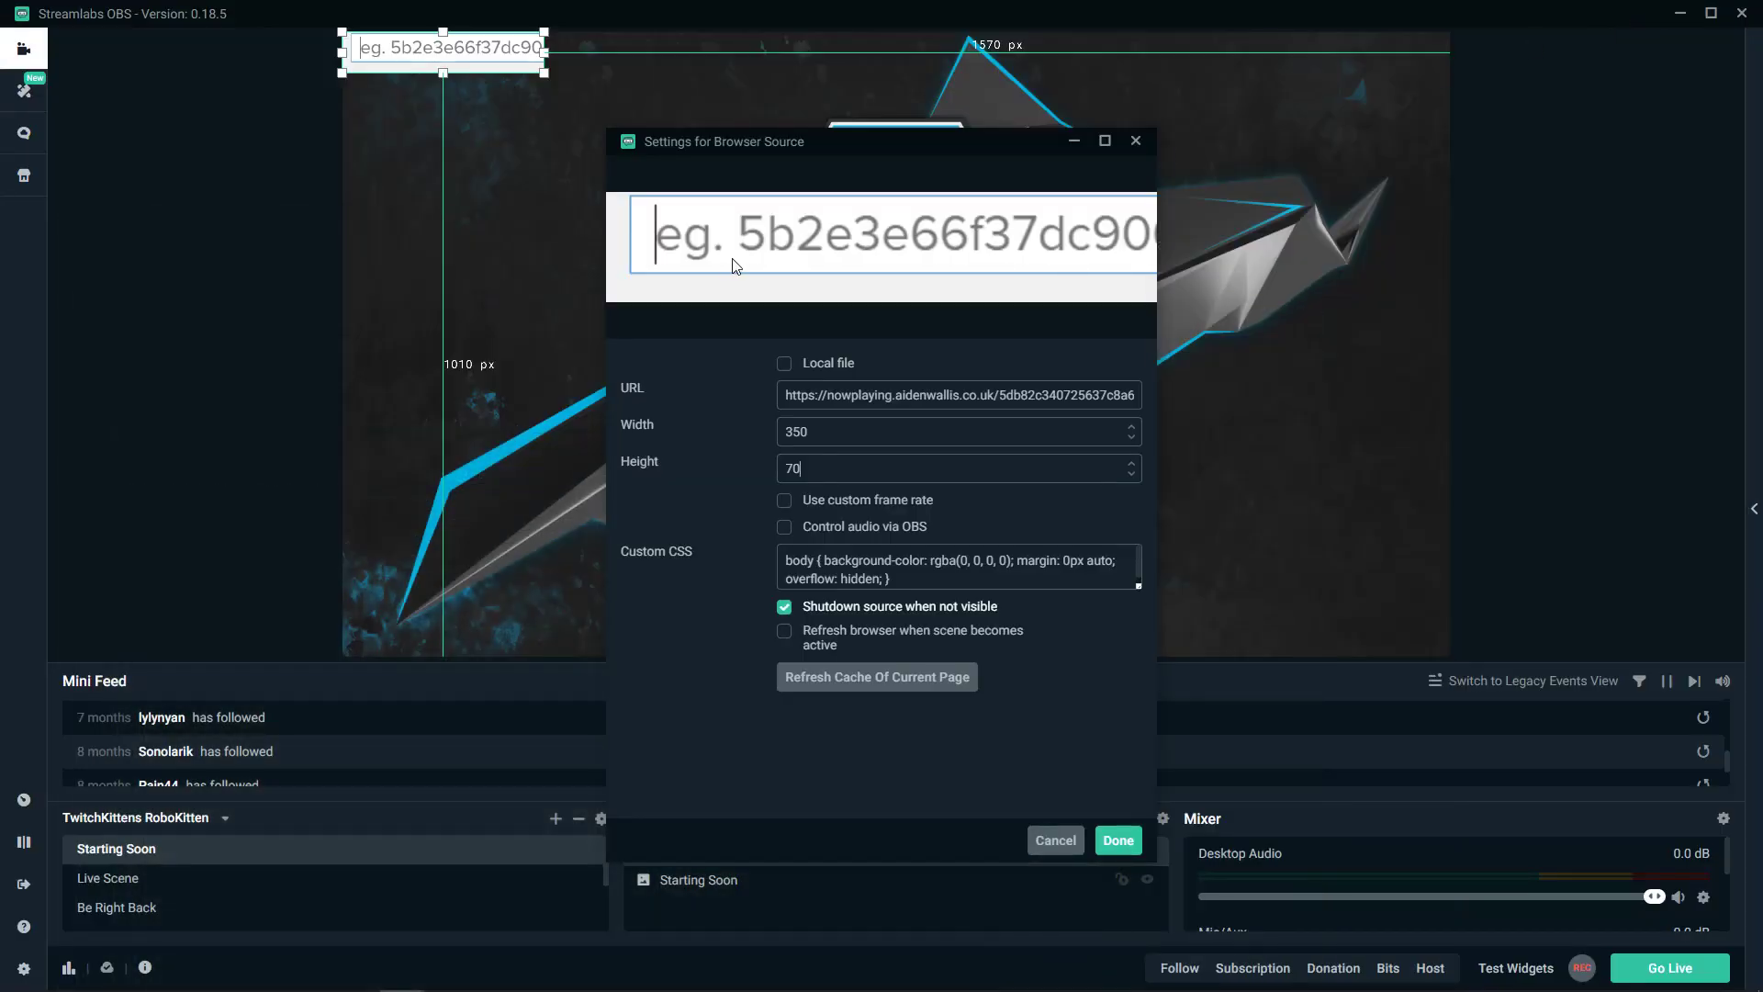
left_click(1118, 841)
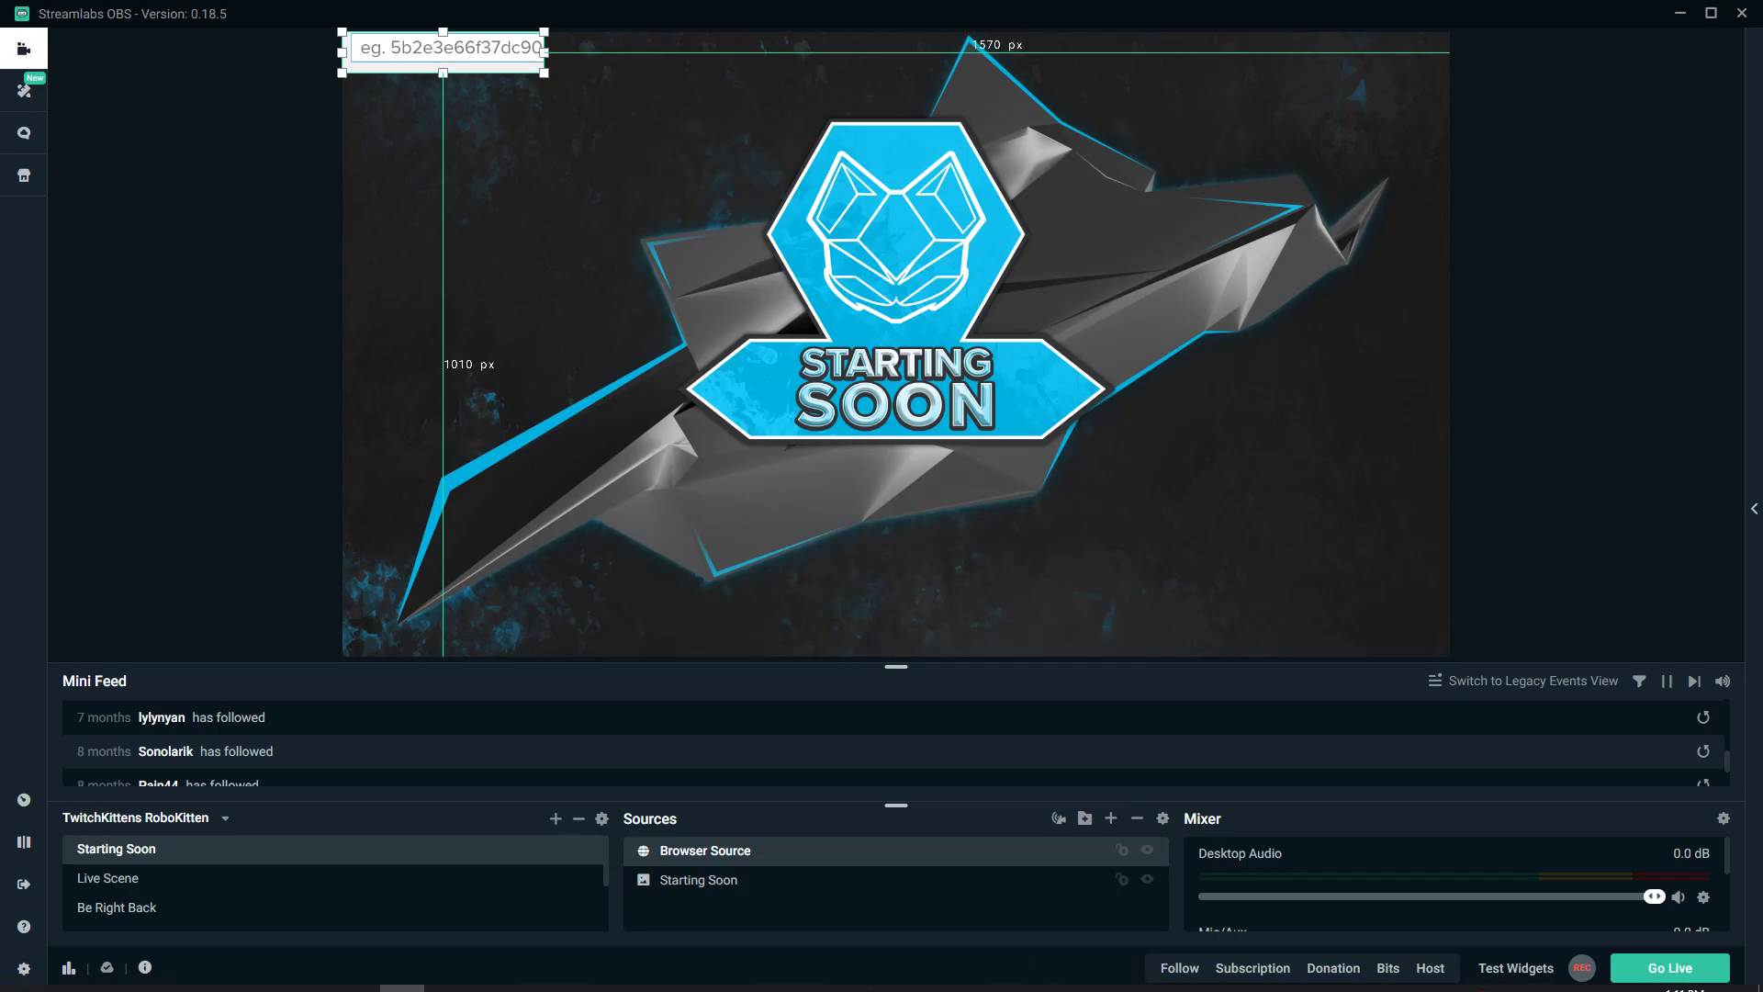
- Reopen the browser source's settings and select the overlay address in its URL field
left_click(312, 974)
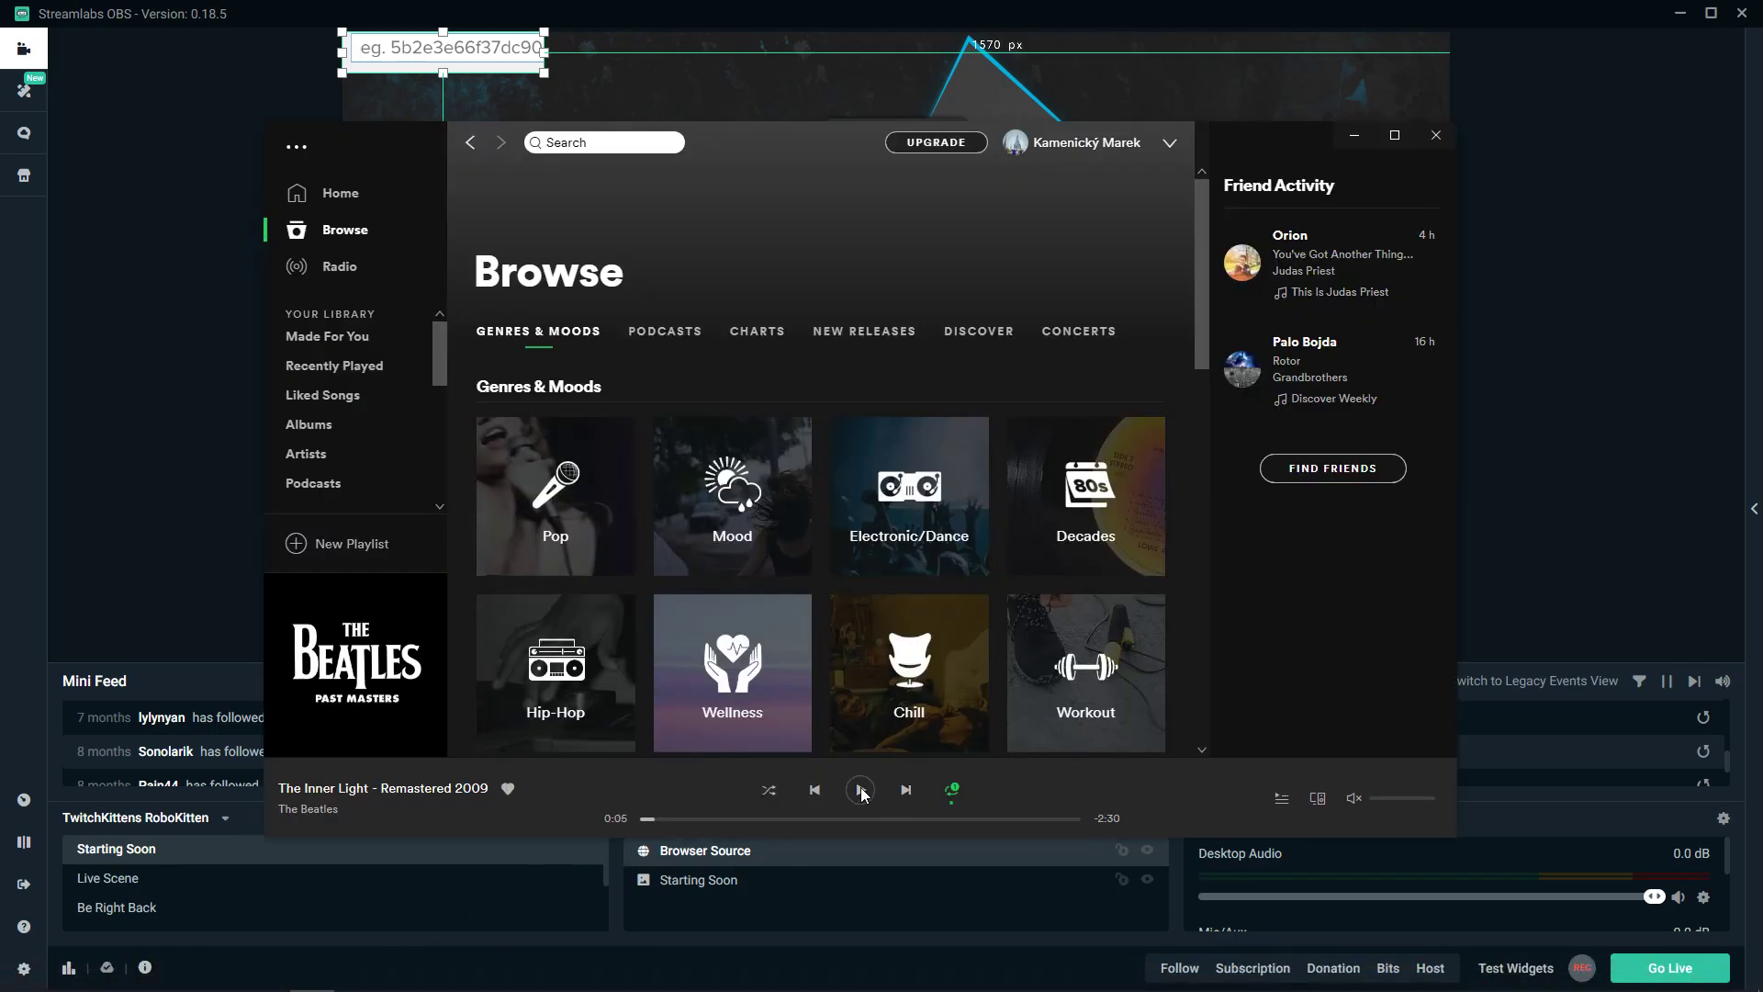
key("alt+Tab")
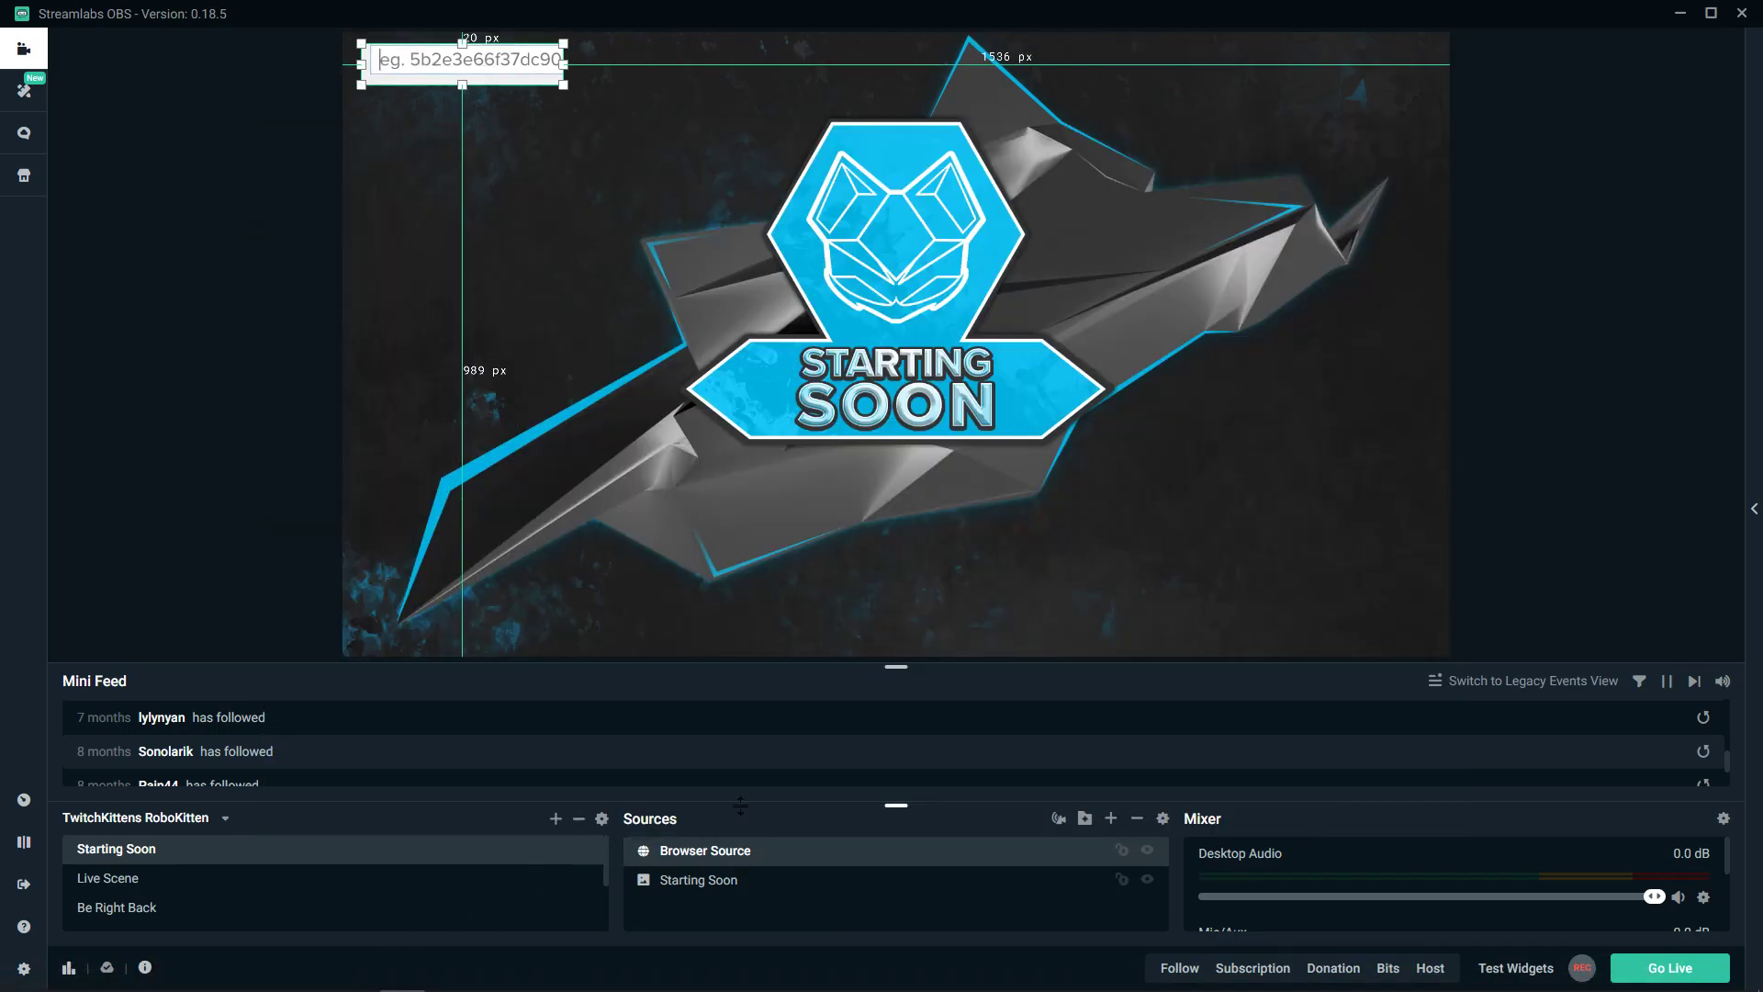
double_click(715, 852)
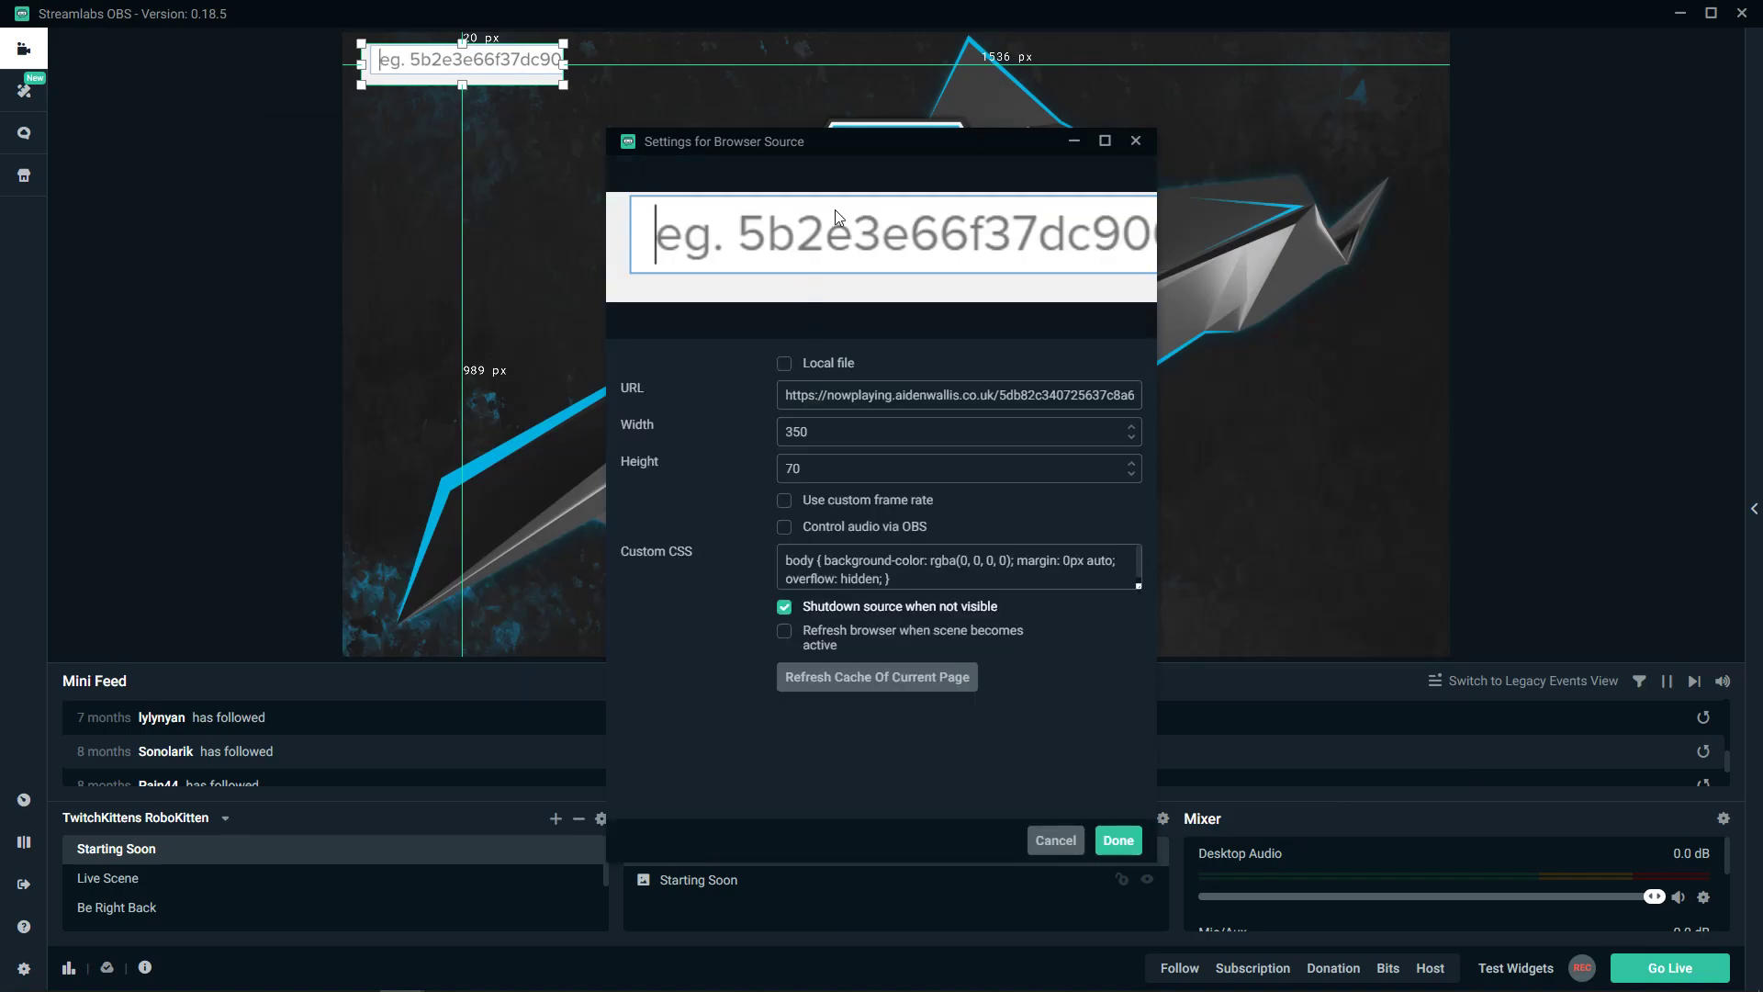
mouse_move(791, 394)
left_mouse_down()
mouse_move(1135, 395)
mouse_move(781, 395)
left_mouse_up()
- Select the full overlay URL in the site's alert and paste it into a new tab's address bar
mouse_move(267, 974)
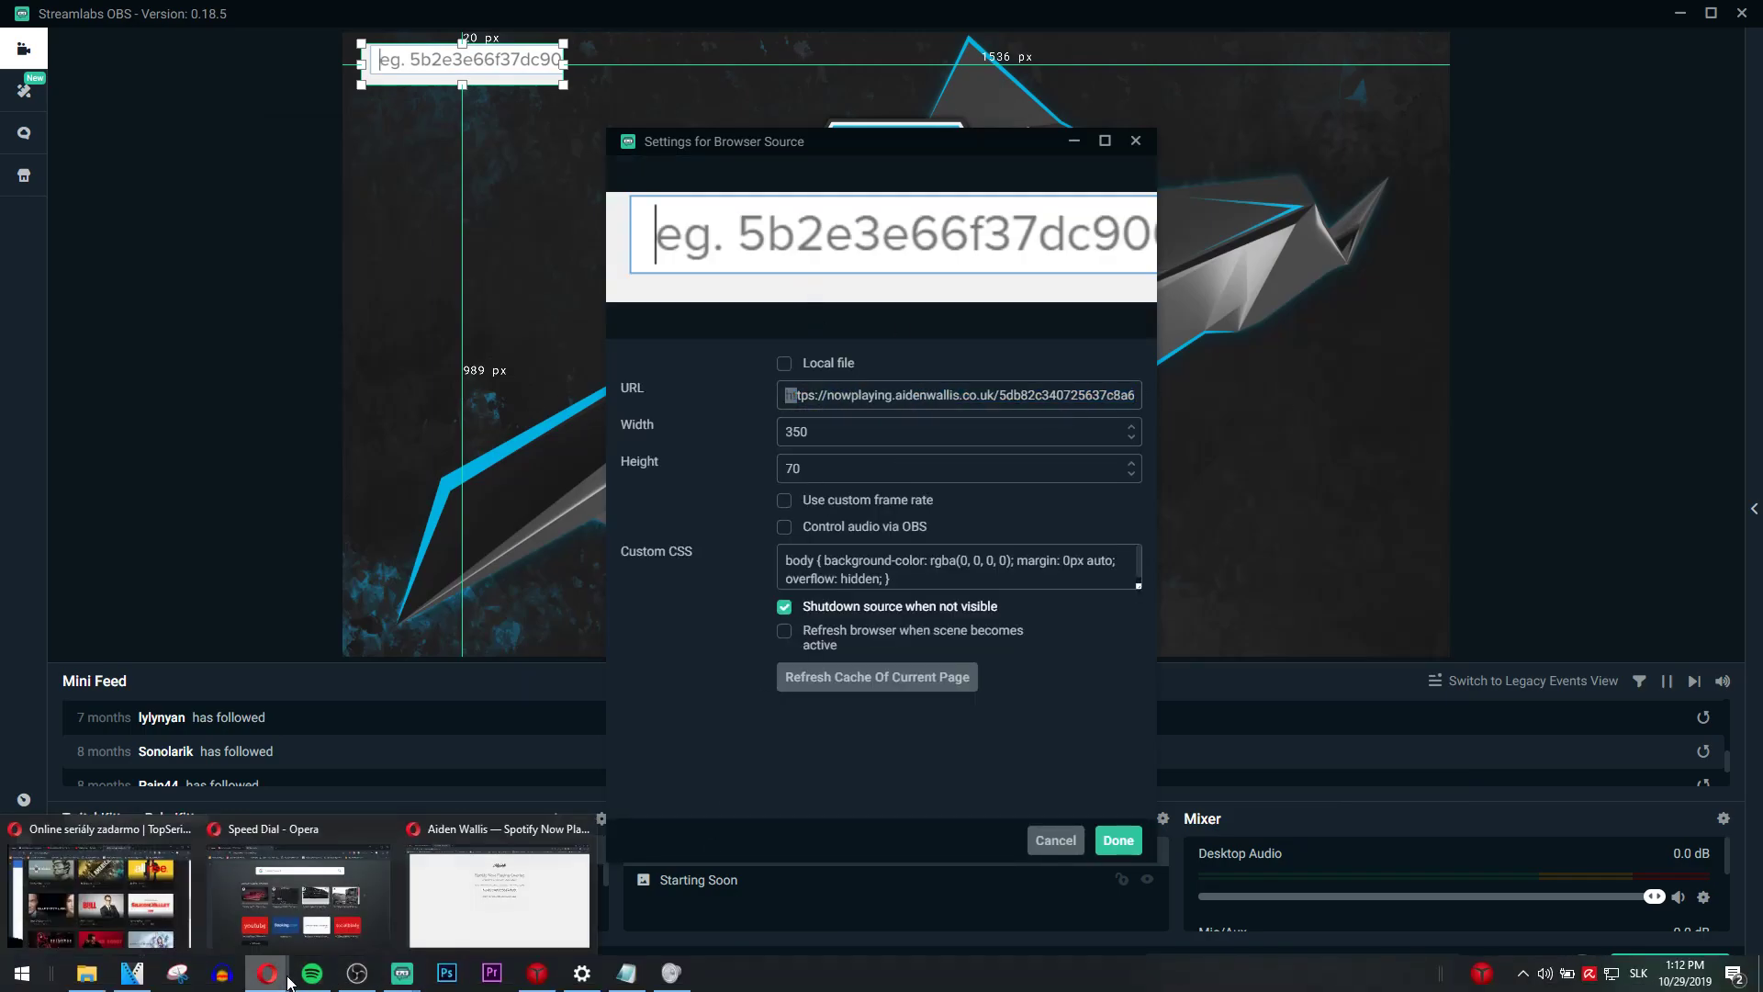
left_click(531, 896)
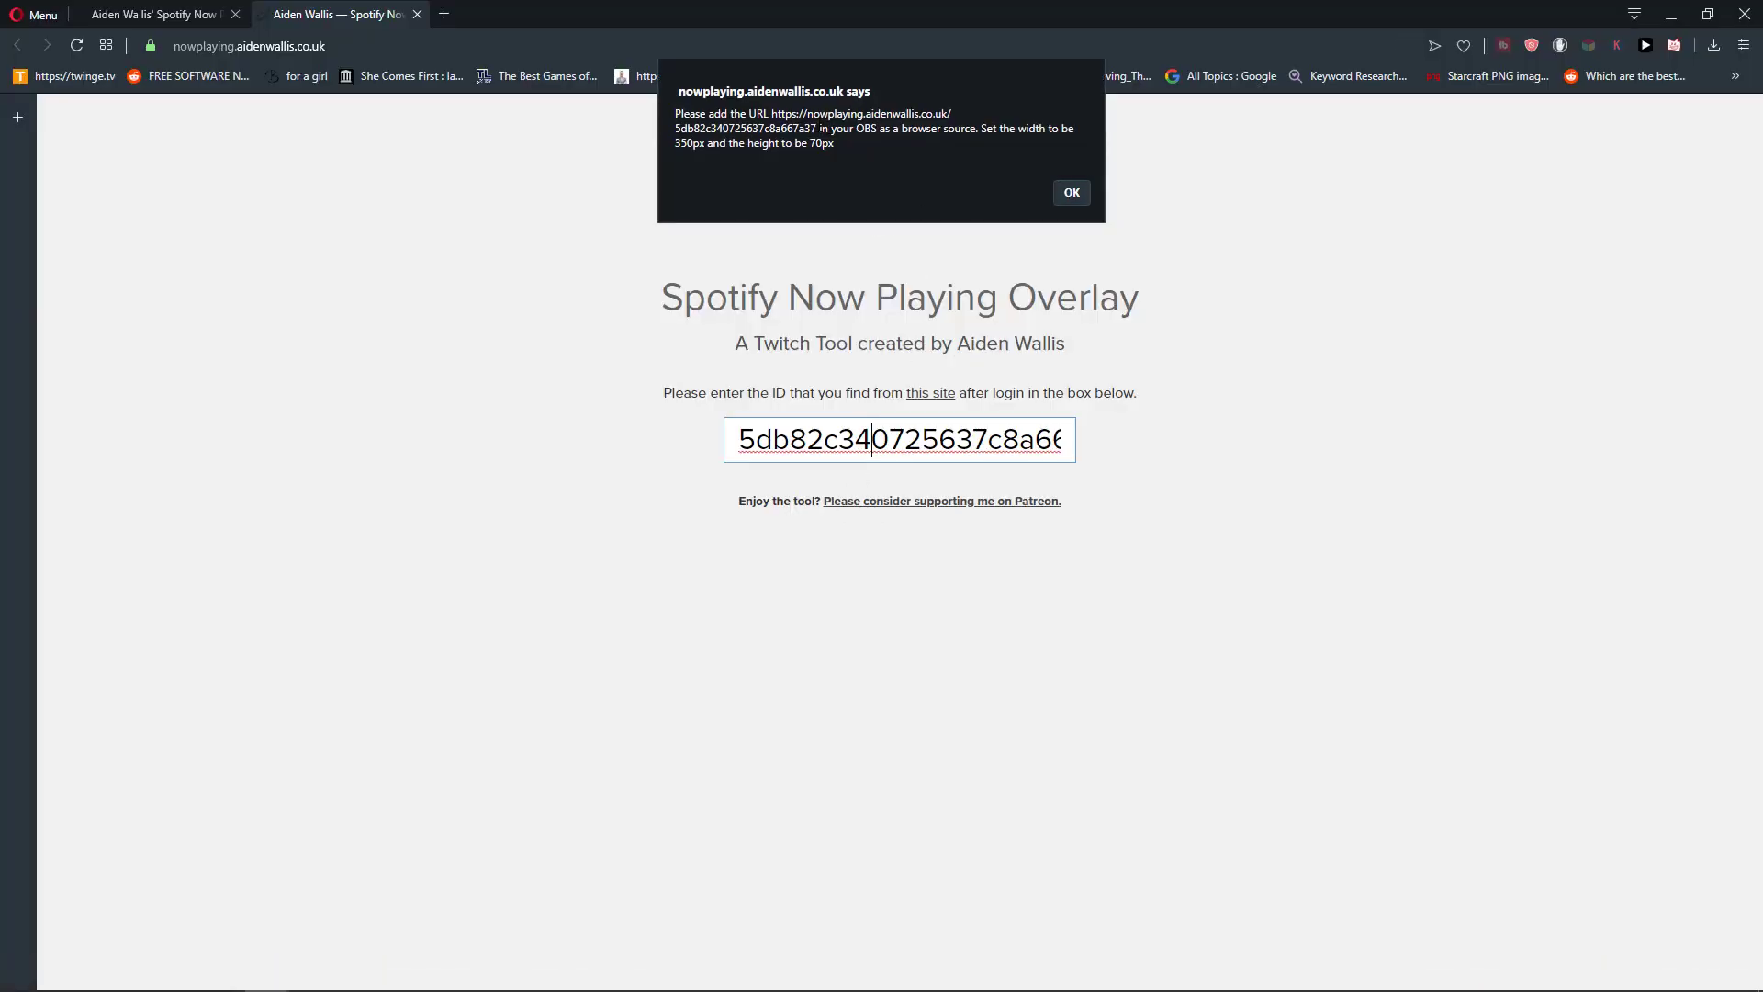
mouse_move(820, 128)
left_mouse_down()
mouse_move(772, 114)
mouse_move(820, 129)
left_mouse_up()
key("ctrl+c")
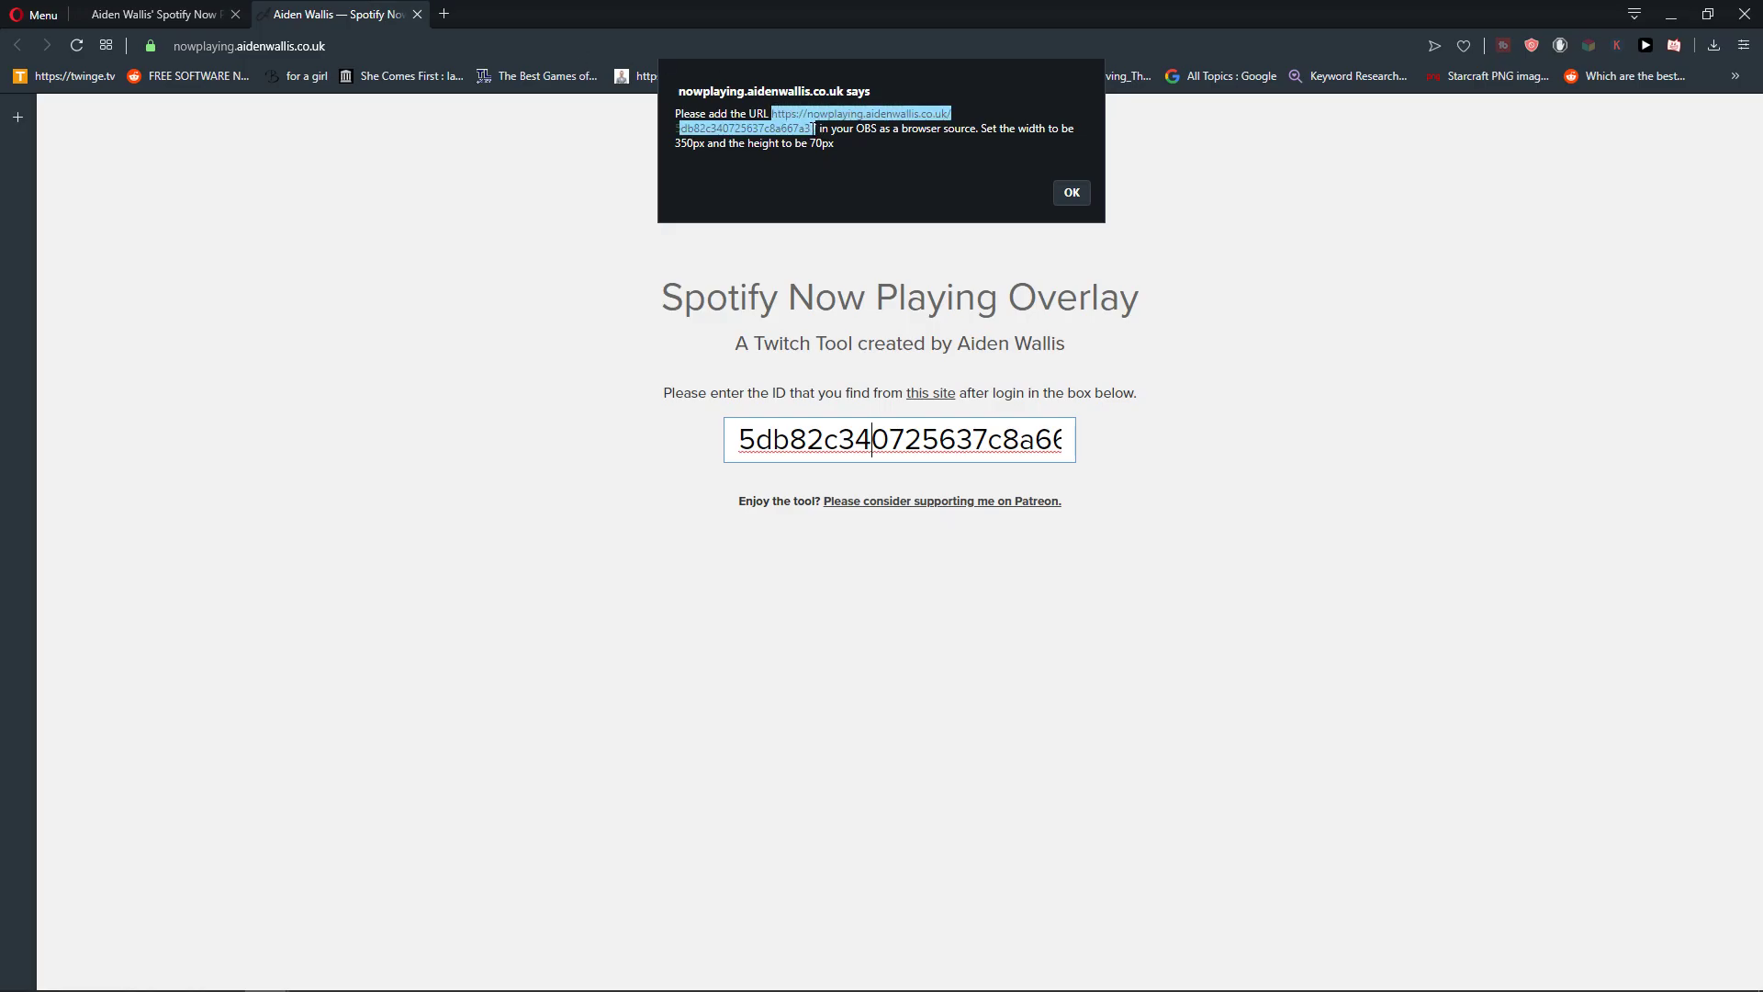
left_click(444, 14)
key("ctrl+v")
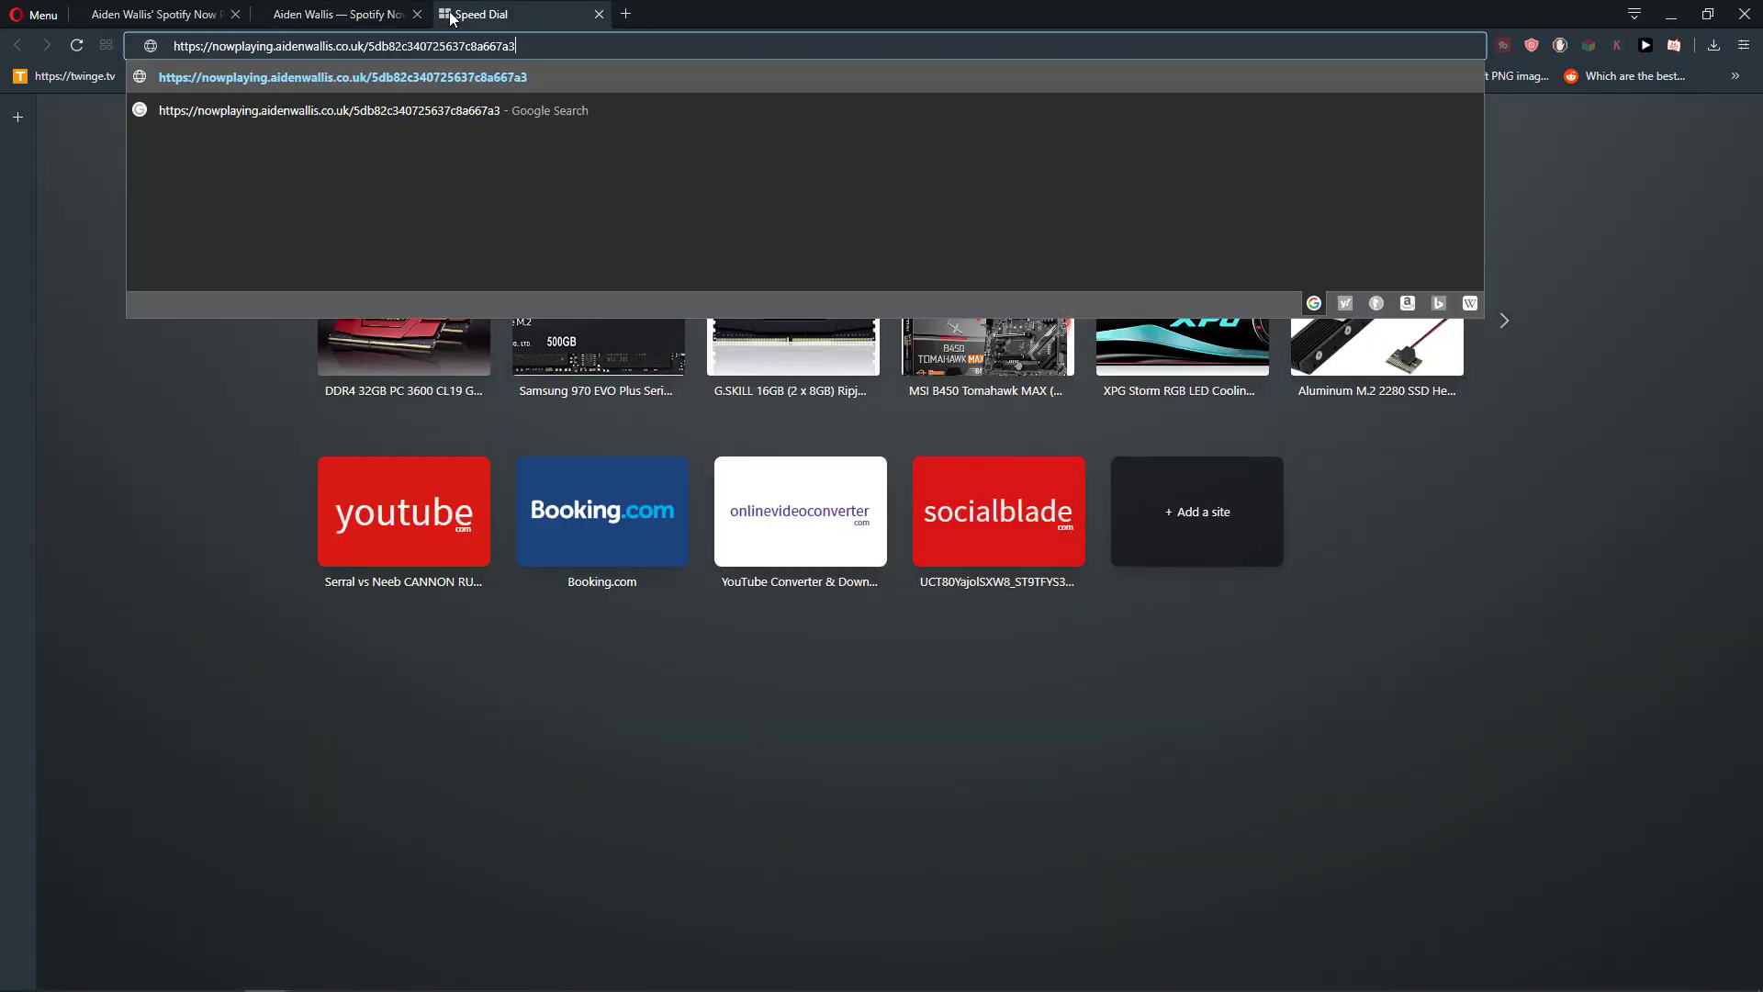
- Select the whole pasted overlay address, then focus the browser source's URL field
left_click(357, 11)
left_click(486, 14)
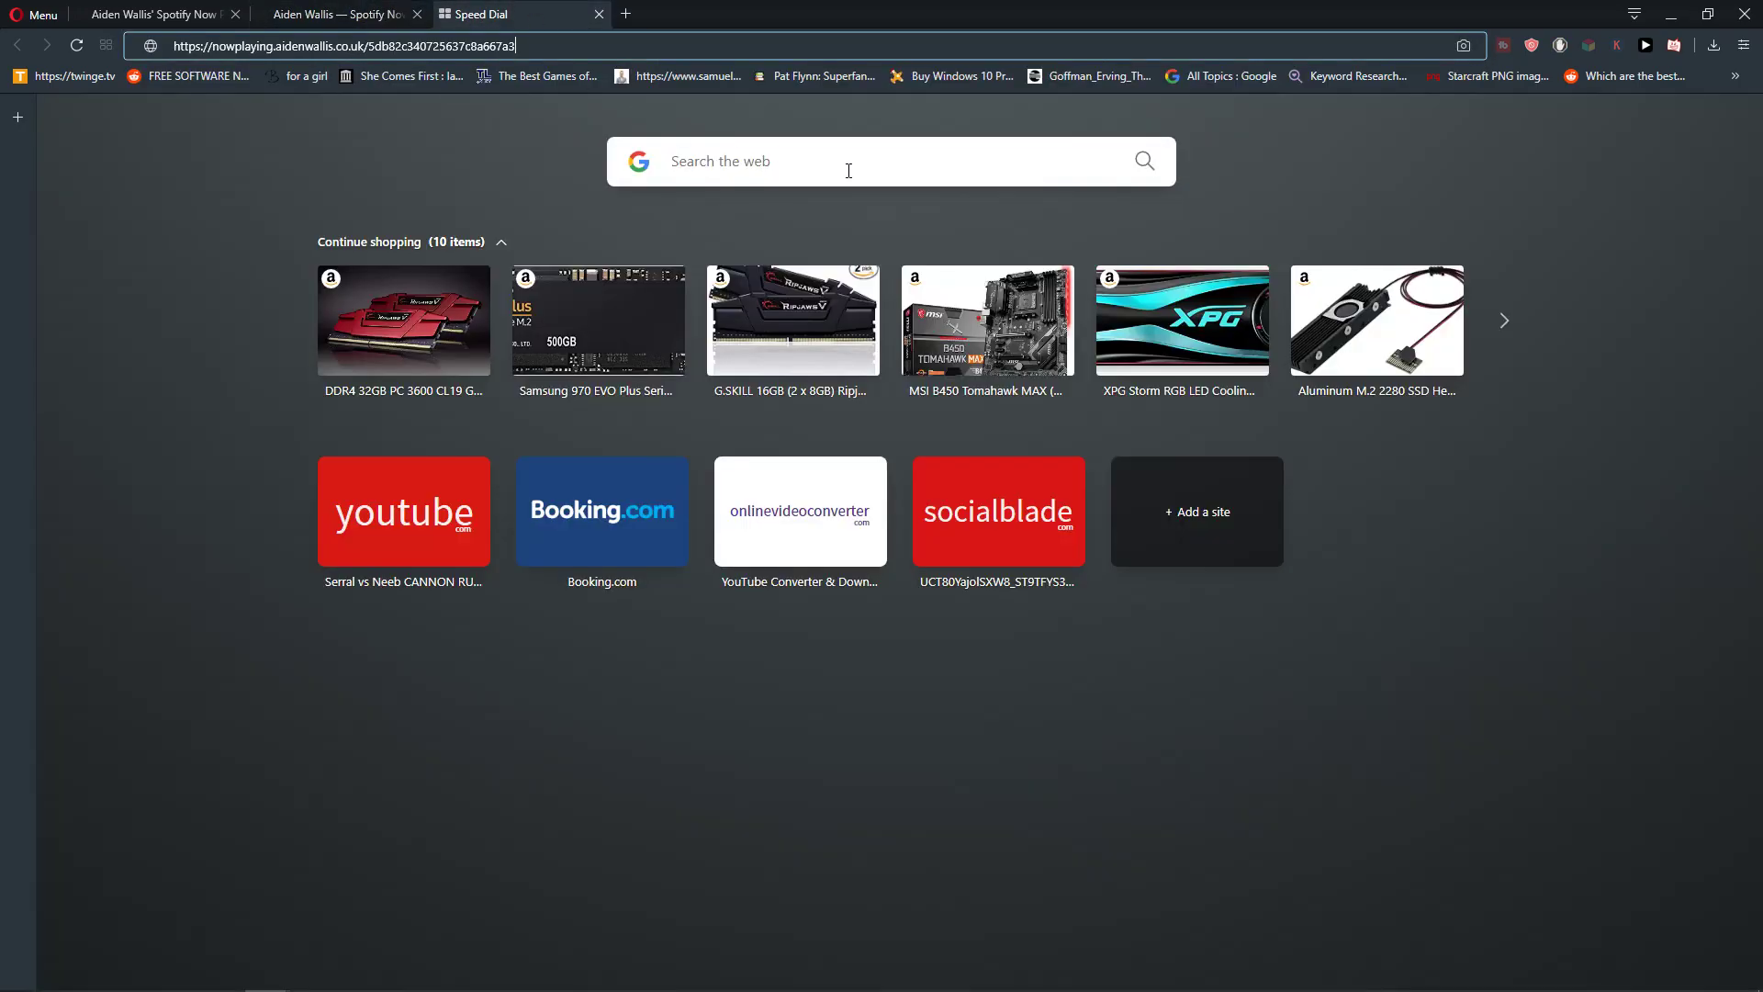
left_click(338, 14)
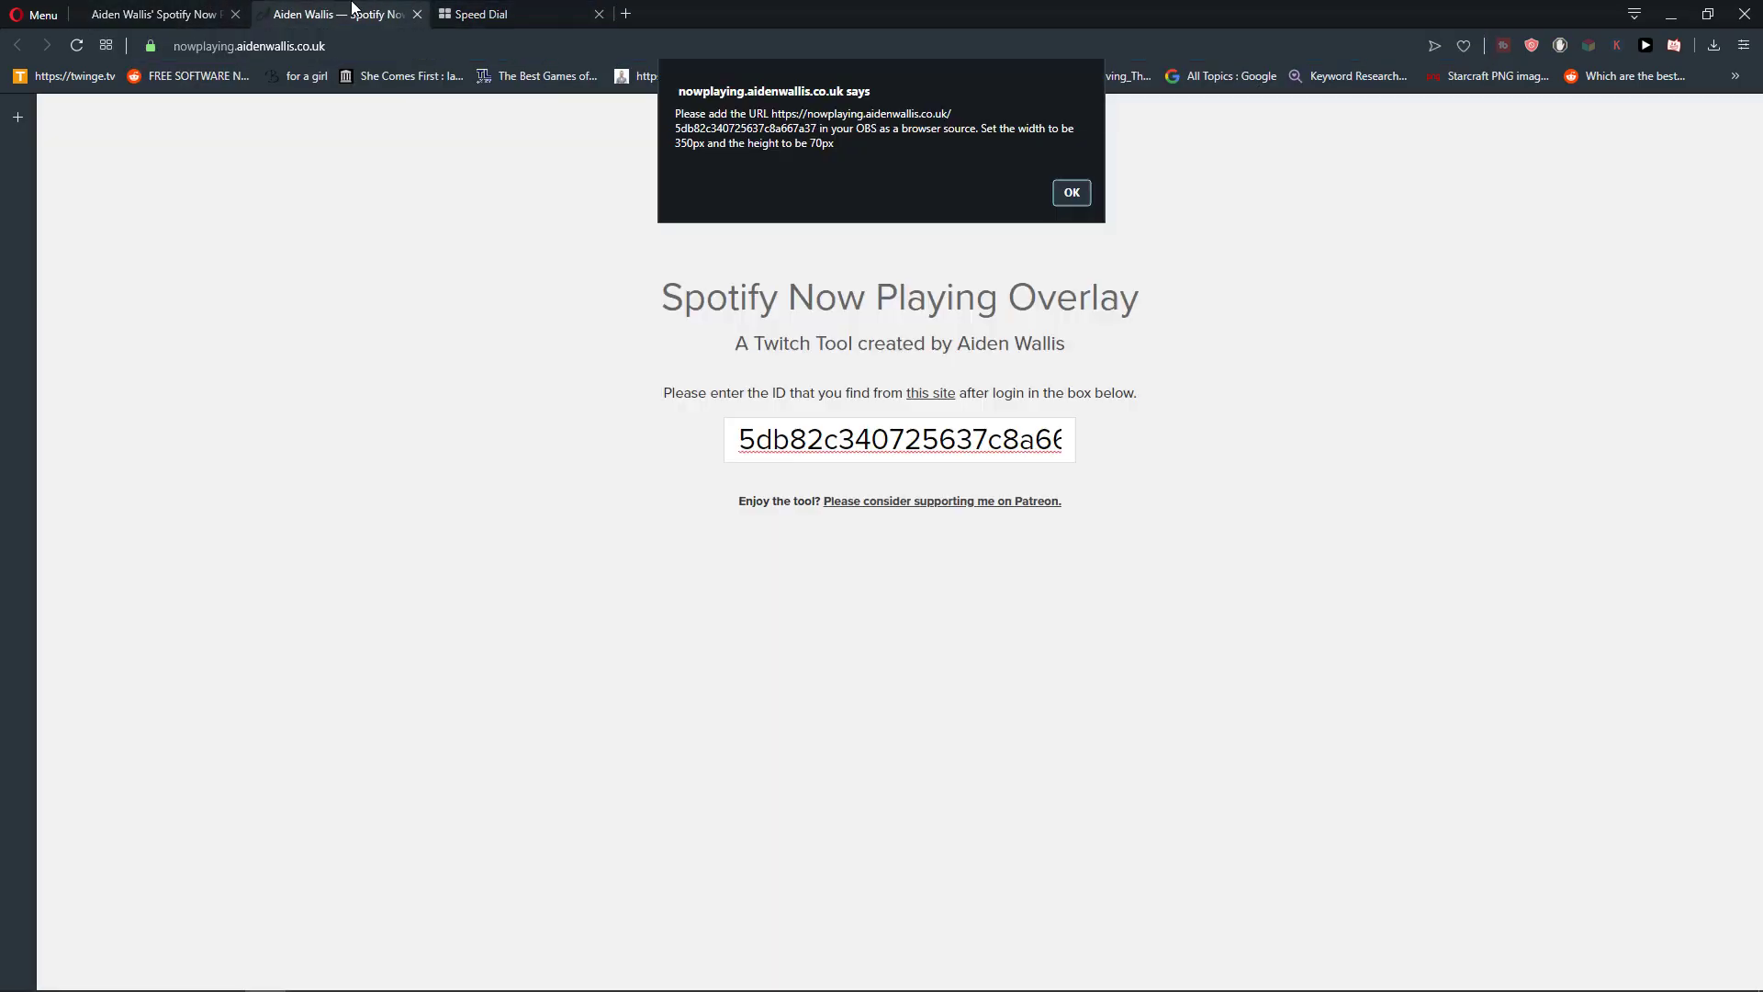
left_click(530, 8)
left_click(349, 46)
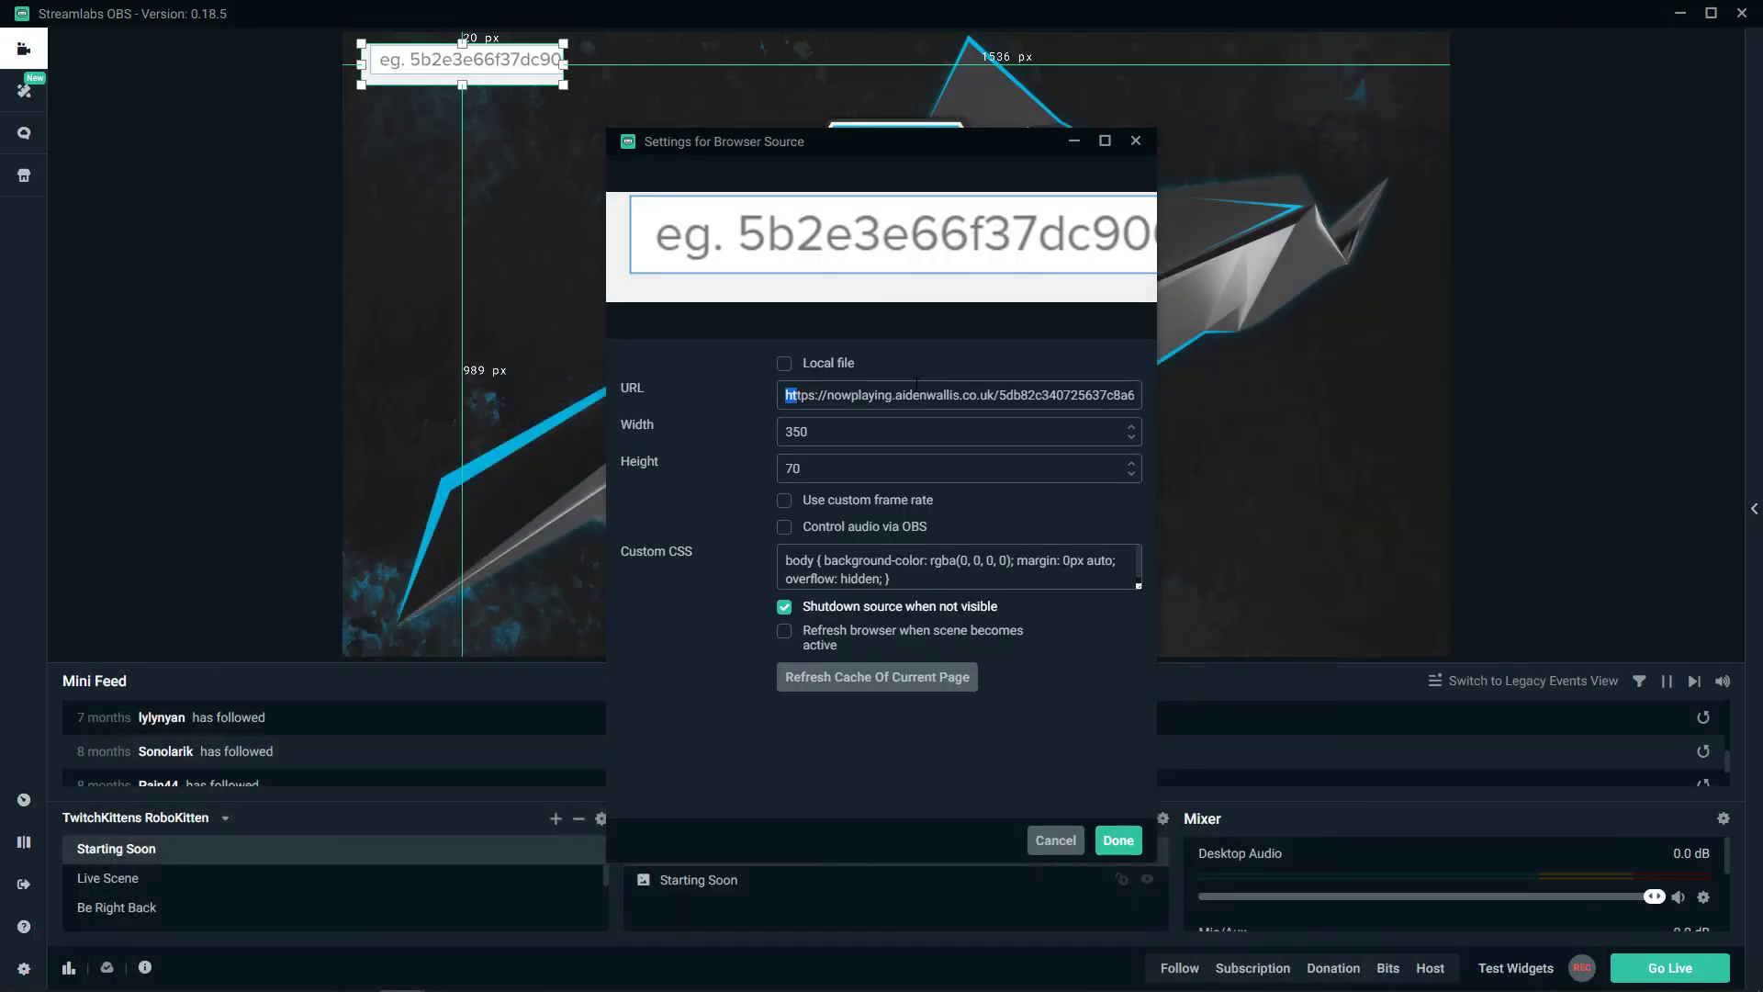
left_click(917, 386)
- Replace the browser source URL with the complete overlay address and confirm the settings
key("ctrl+a")
key("BackSpace")
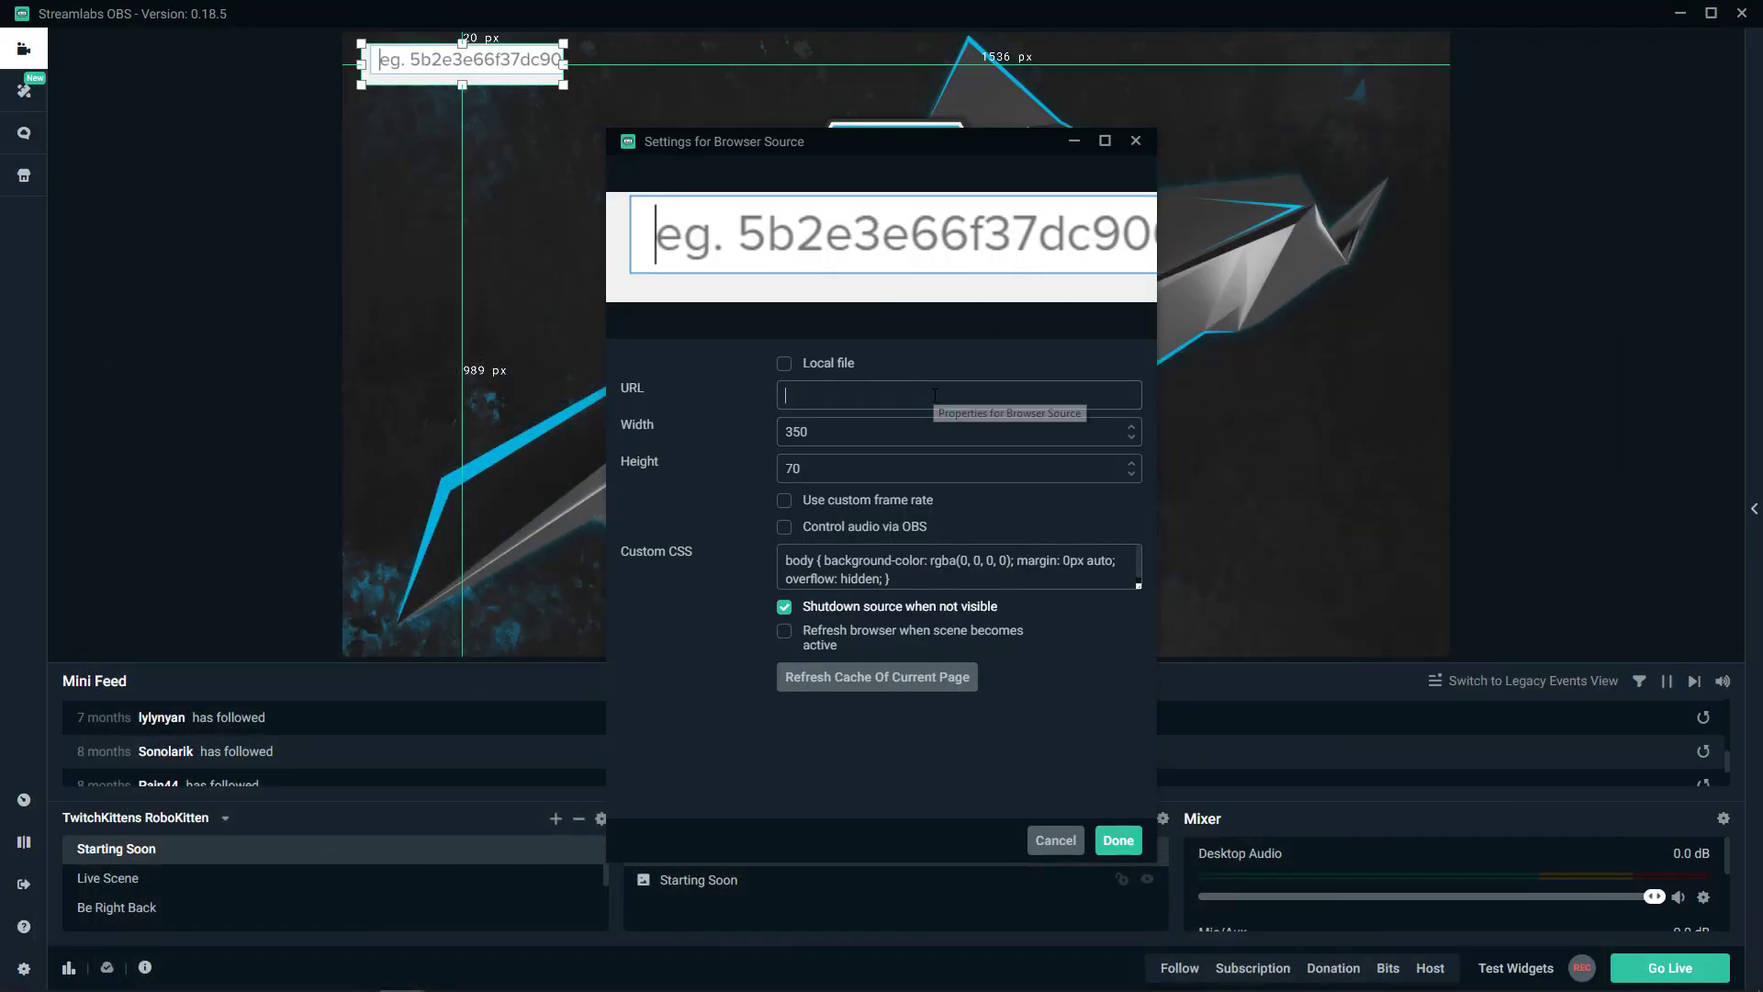
key("ctrl+v")
left_click(1082, 678)
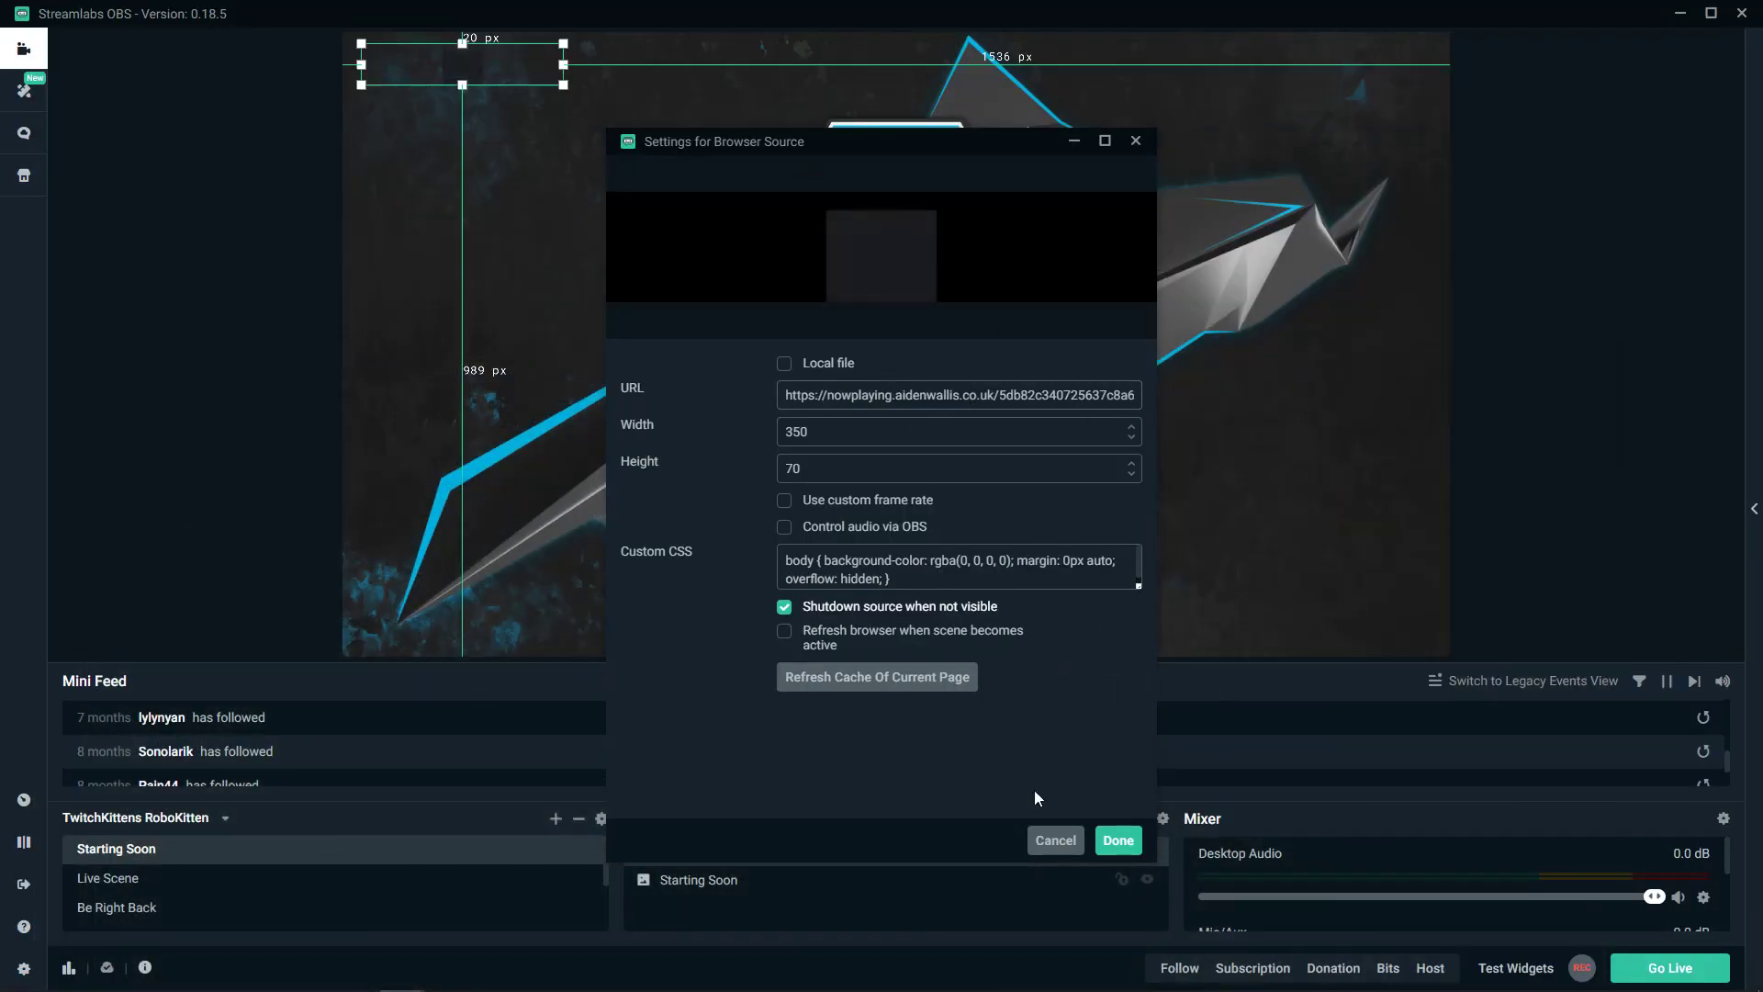
left_click(1135, 848)
- Align the now-playing widget to the left edge and recheck its browser source settings
left_click_drag(561, 69, 514, 70)
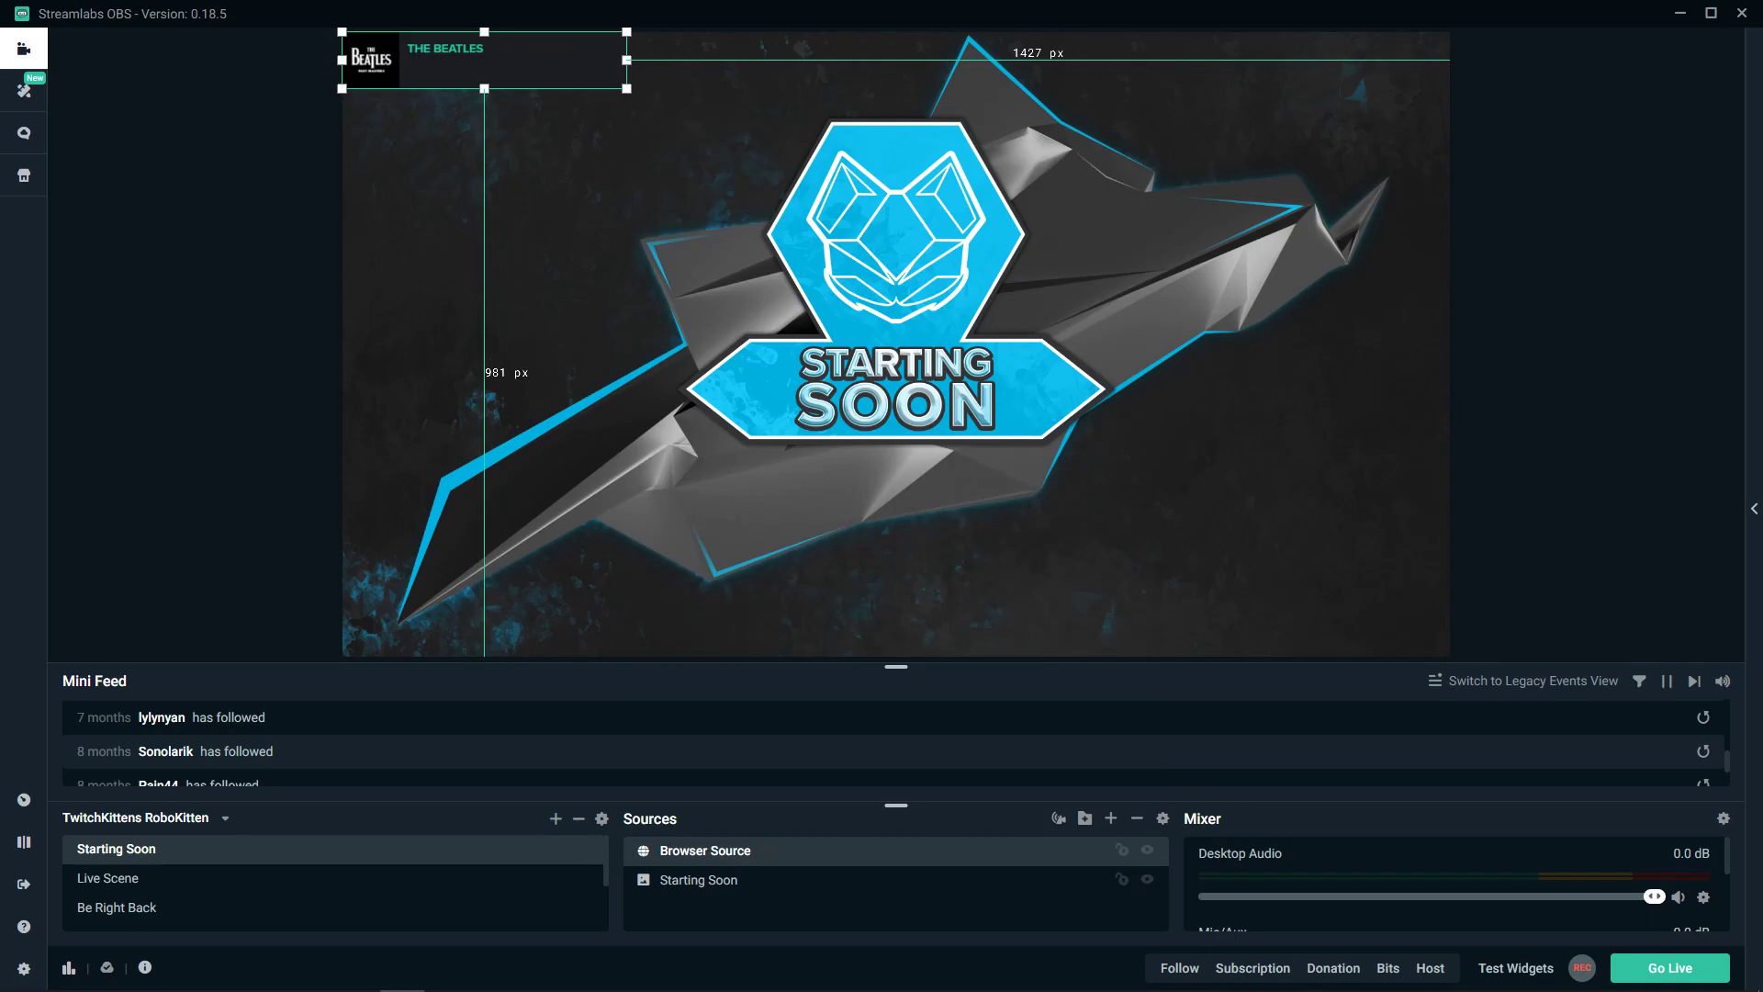
mouse_move(447, 978)
left_click(327, 973)
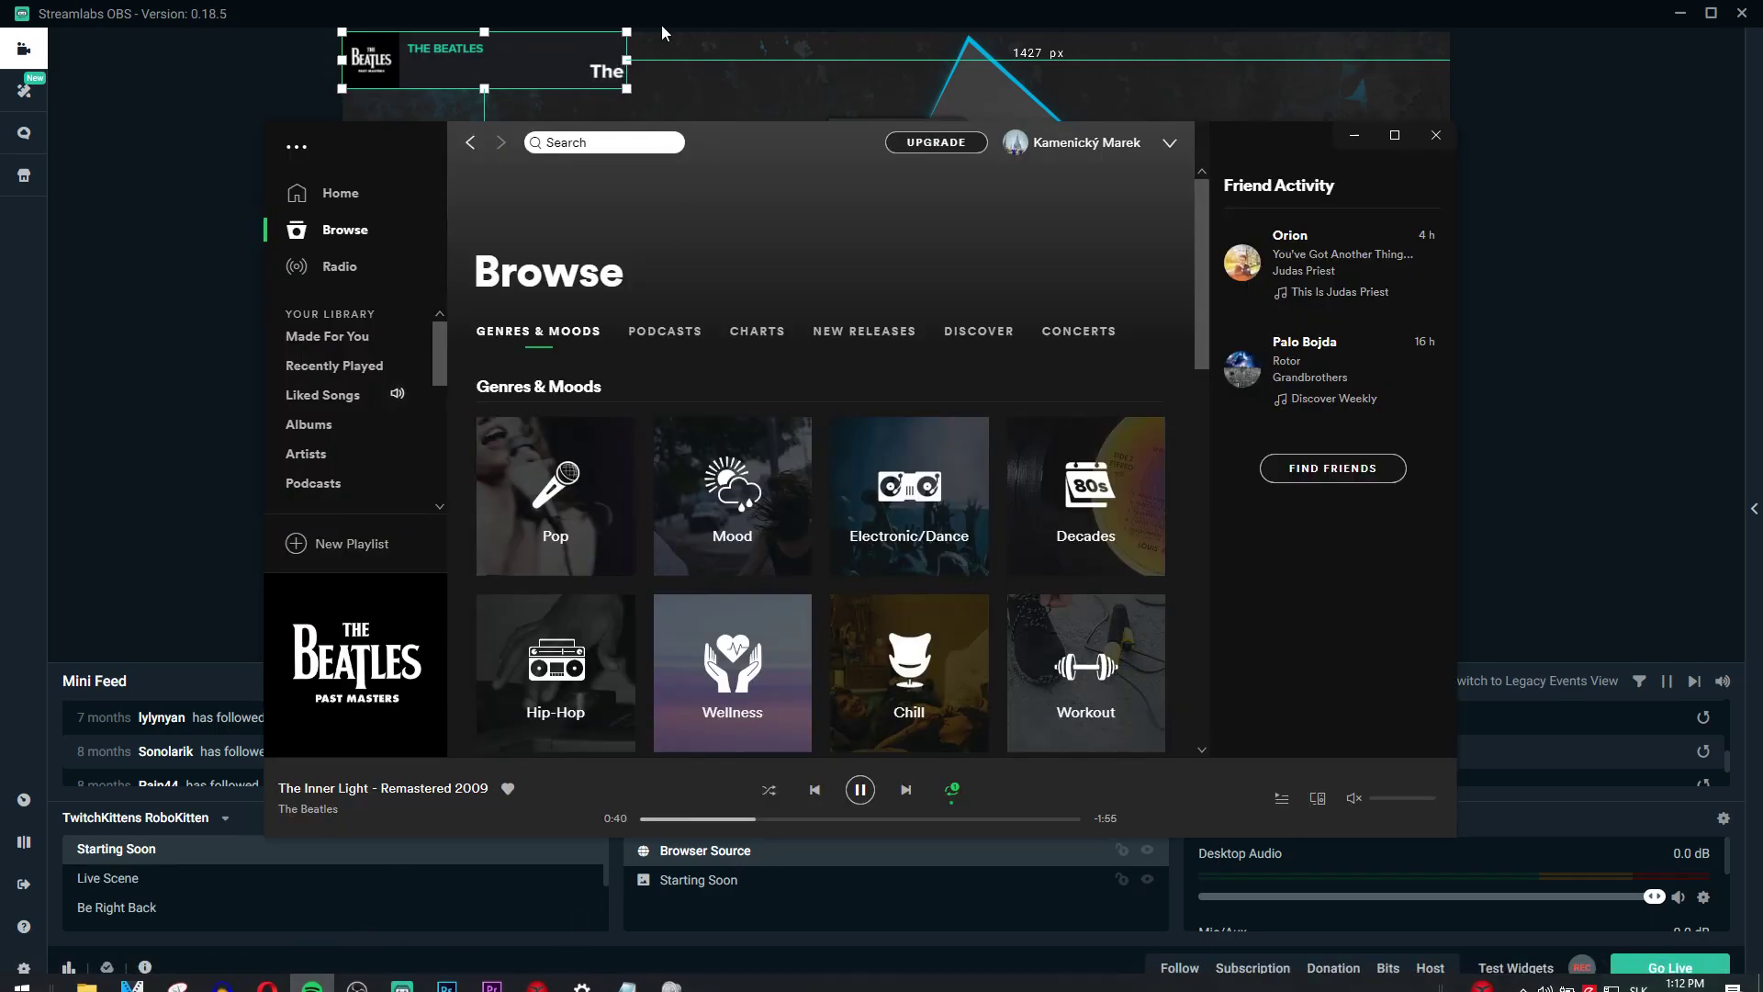
right_click(523, 74)
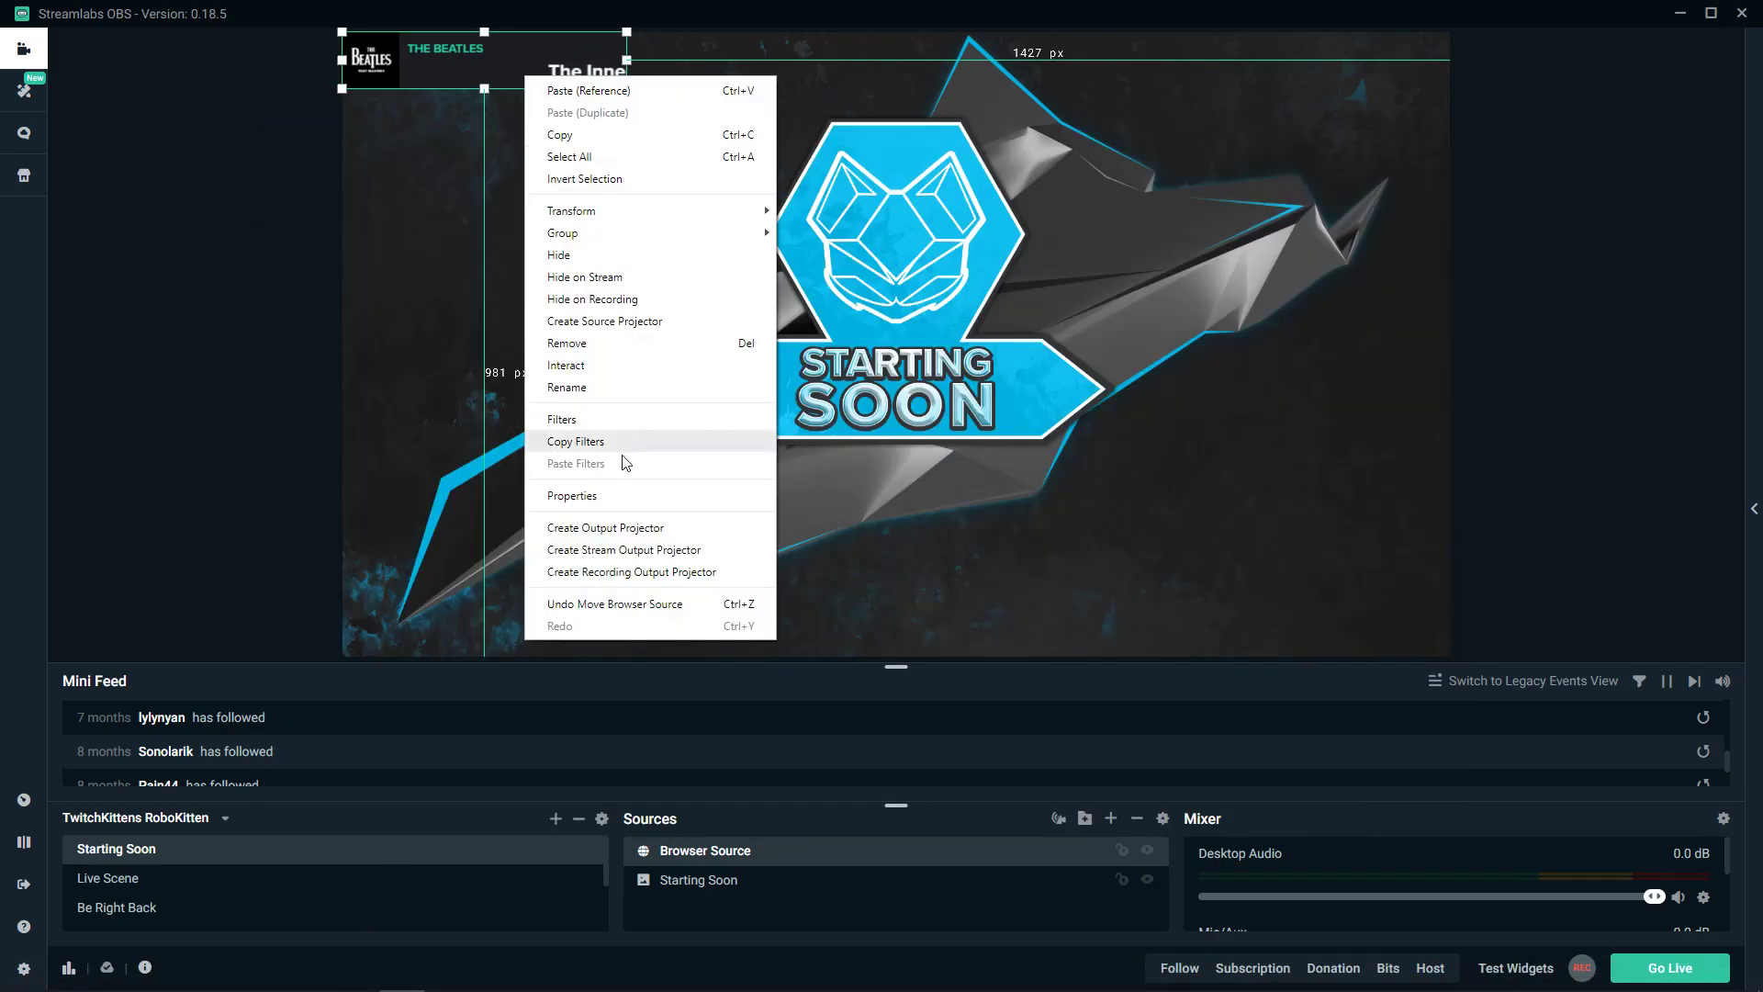
left_click(614, 497)
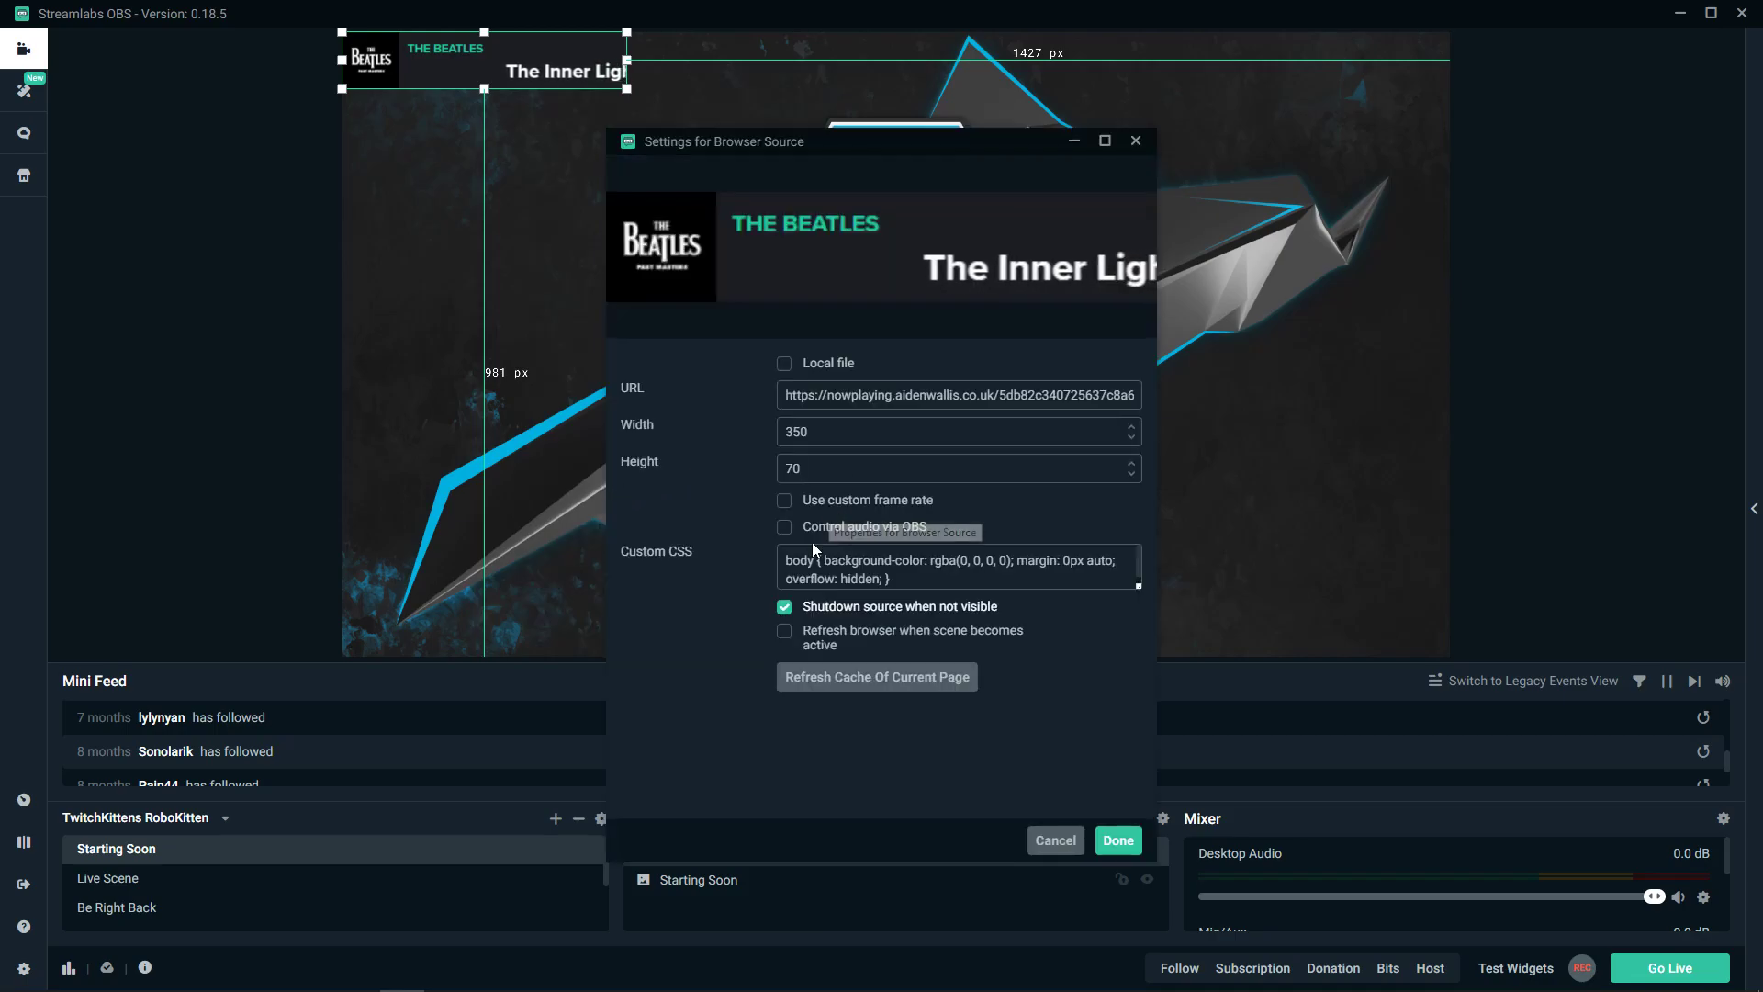
scroll(882, 569, "down", 1)
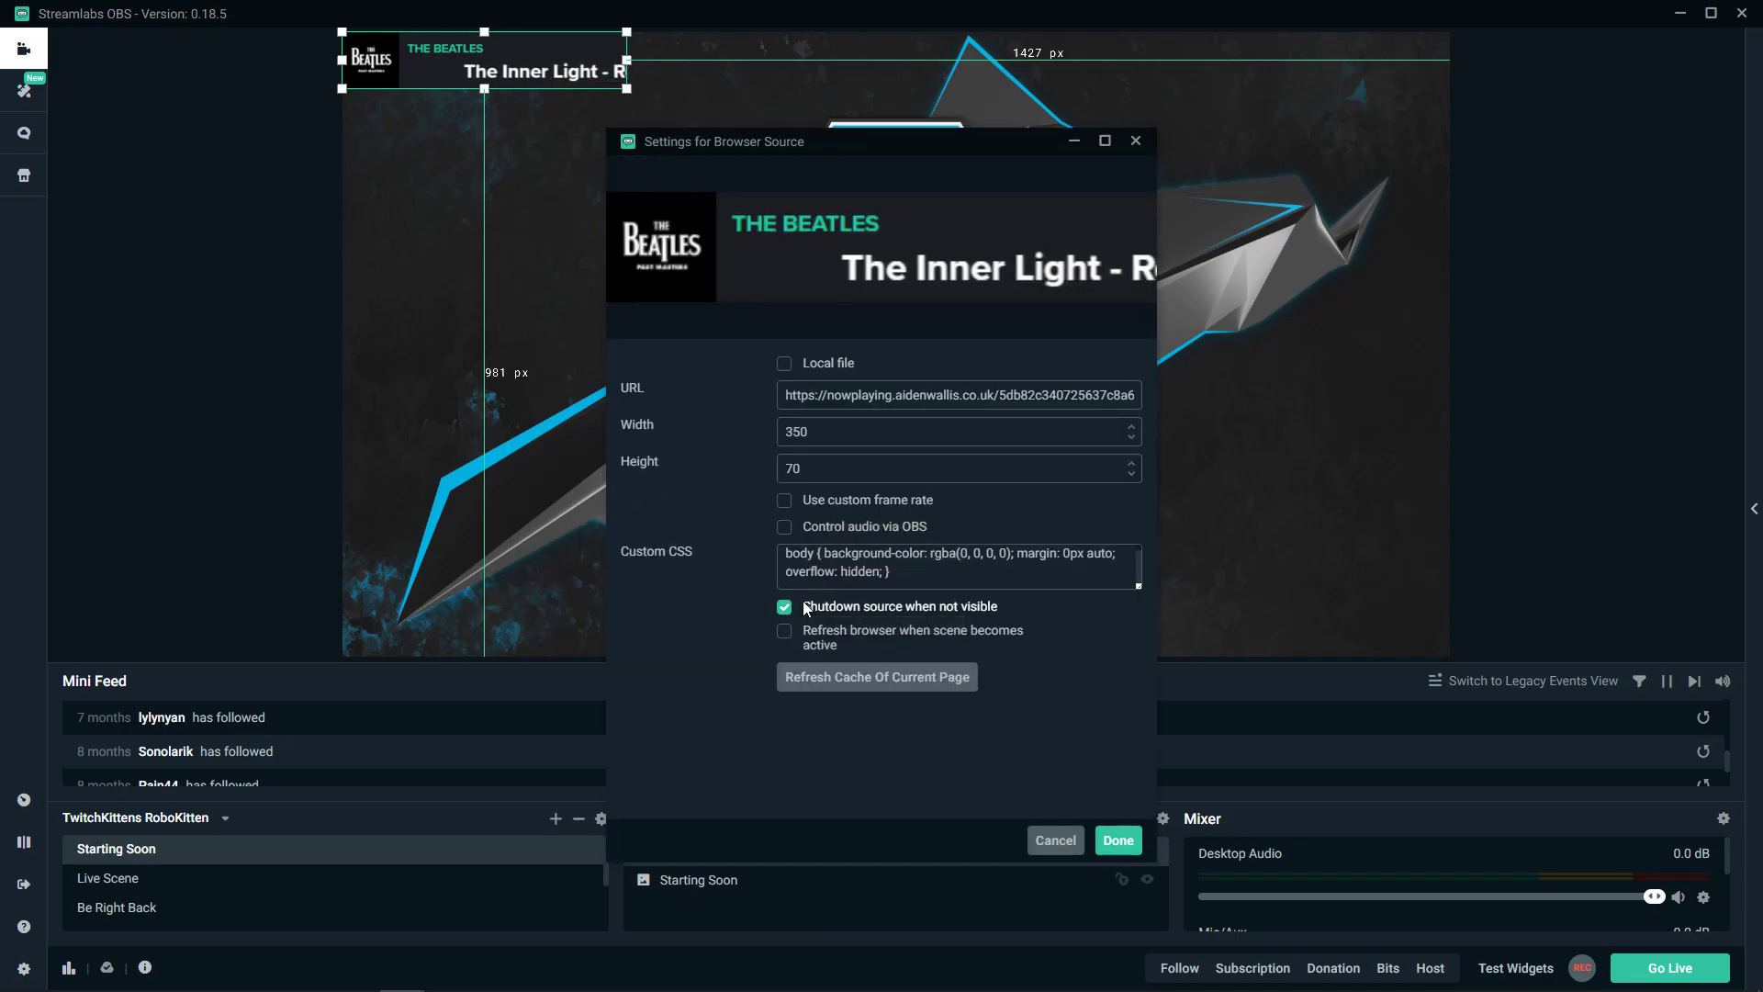
left_click(1116, 837)
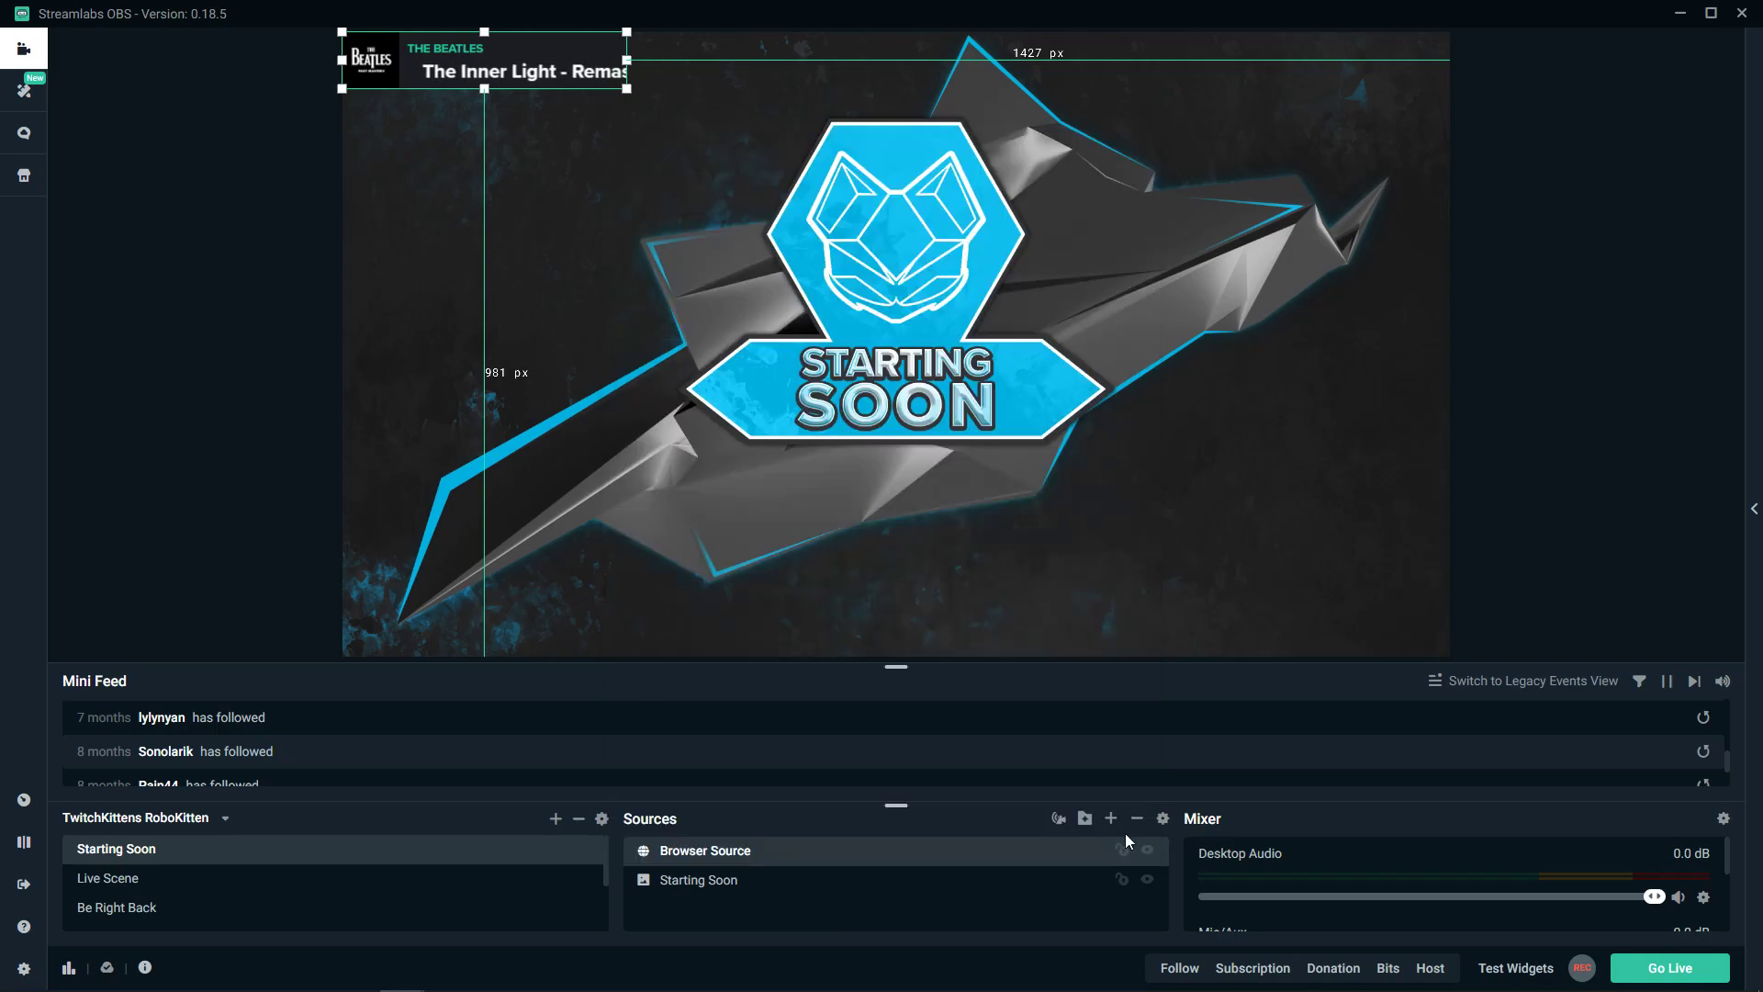
- Shrink the now-playing overlay and tuck it into the scene's top-left corner
left_click_drag(627, 89, 549, 52)
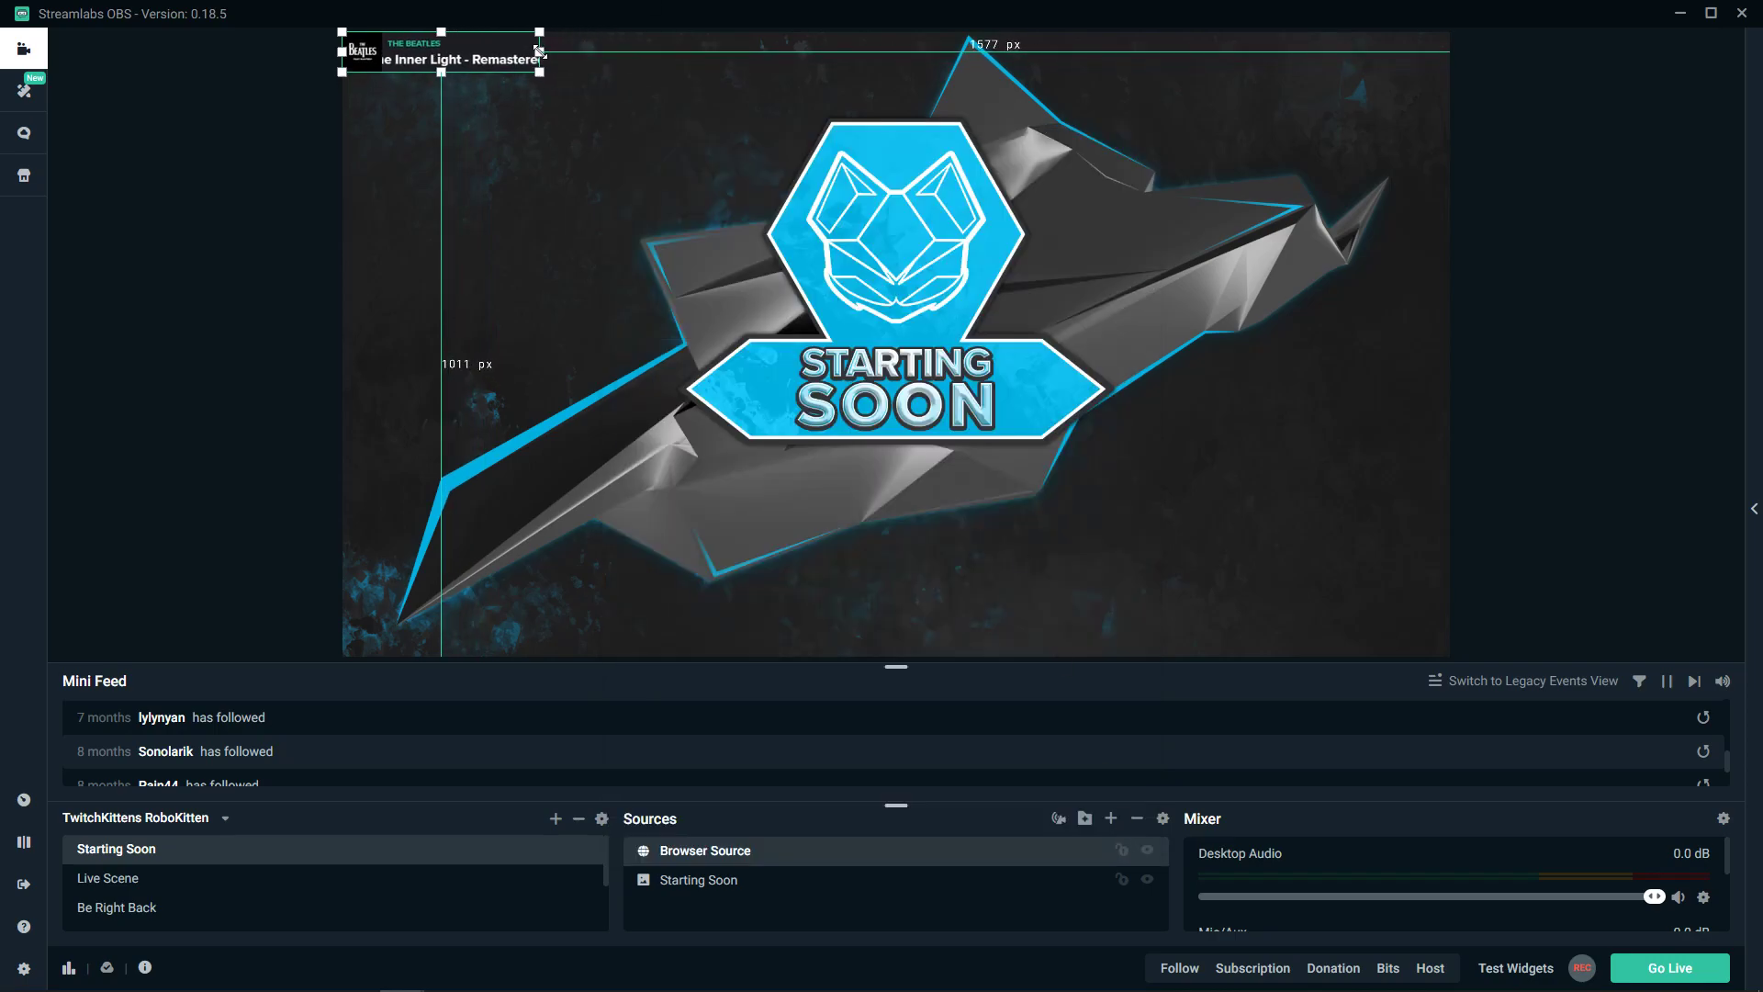
left_click(545, 90)
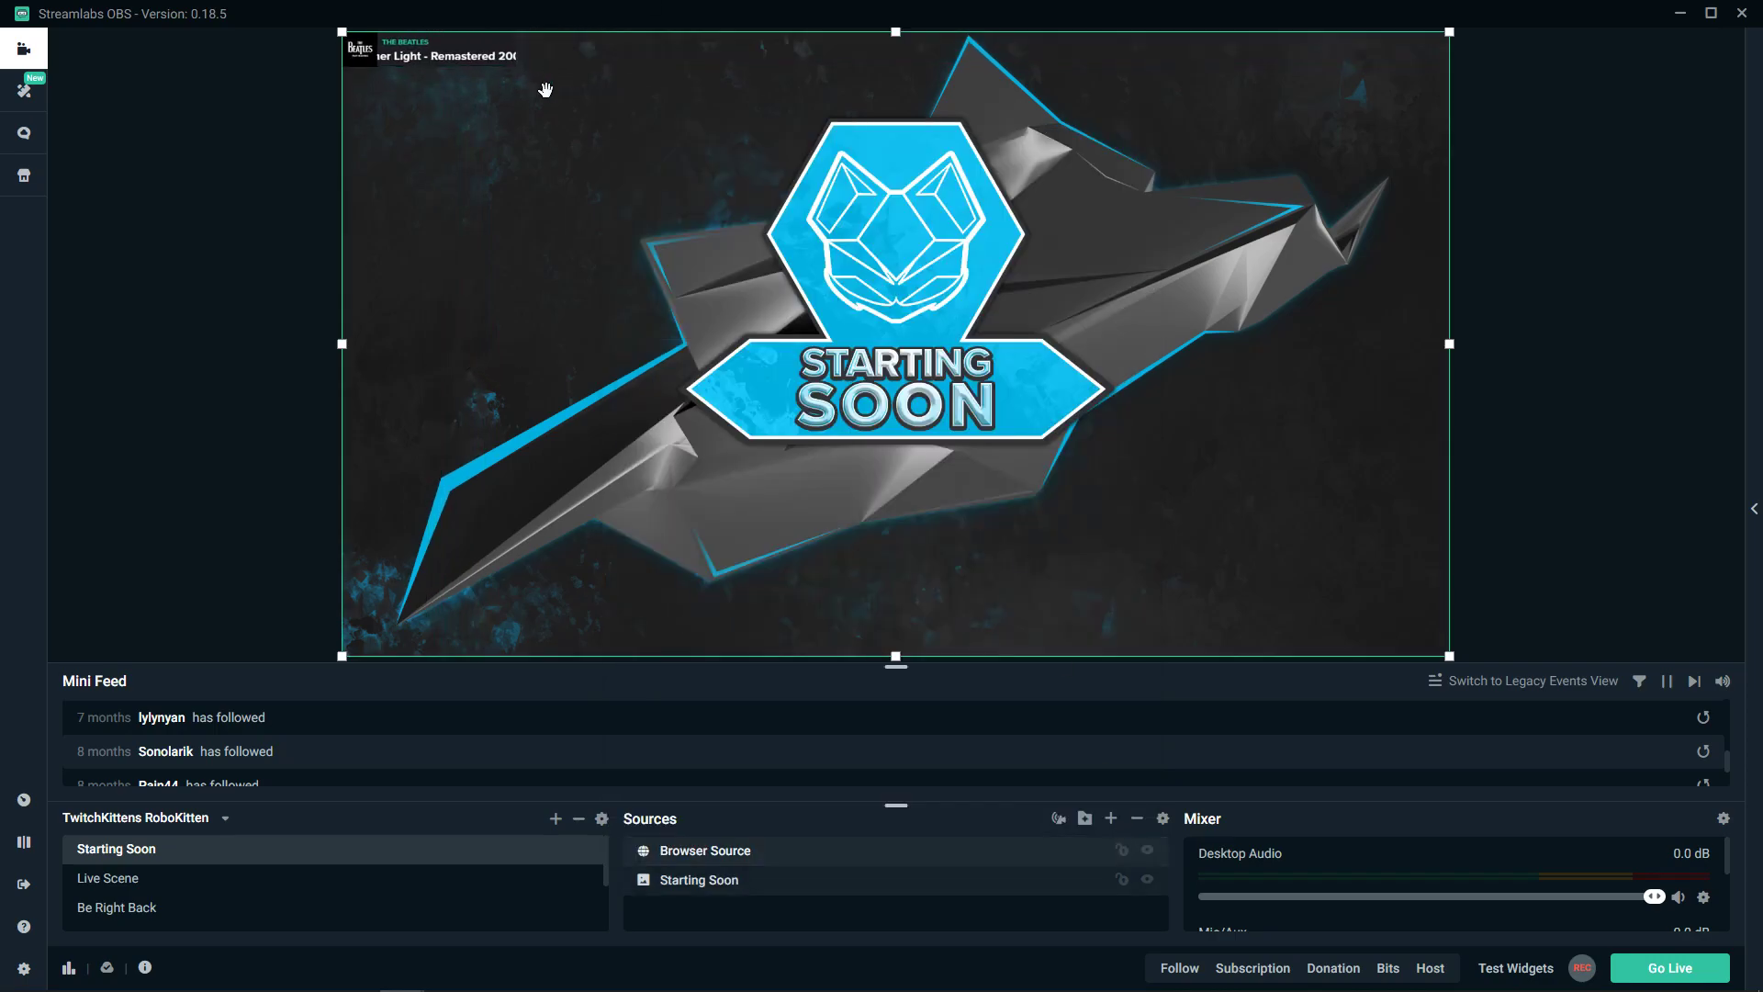
left_click(546, 89)
left_click(740, 266)
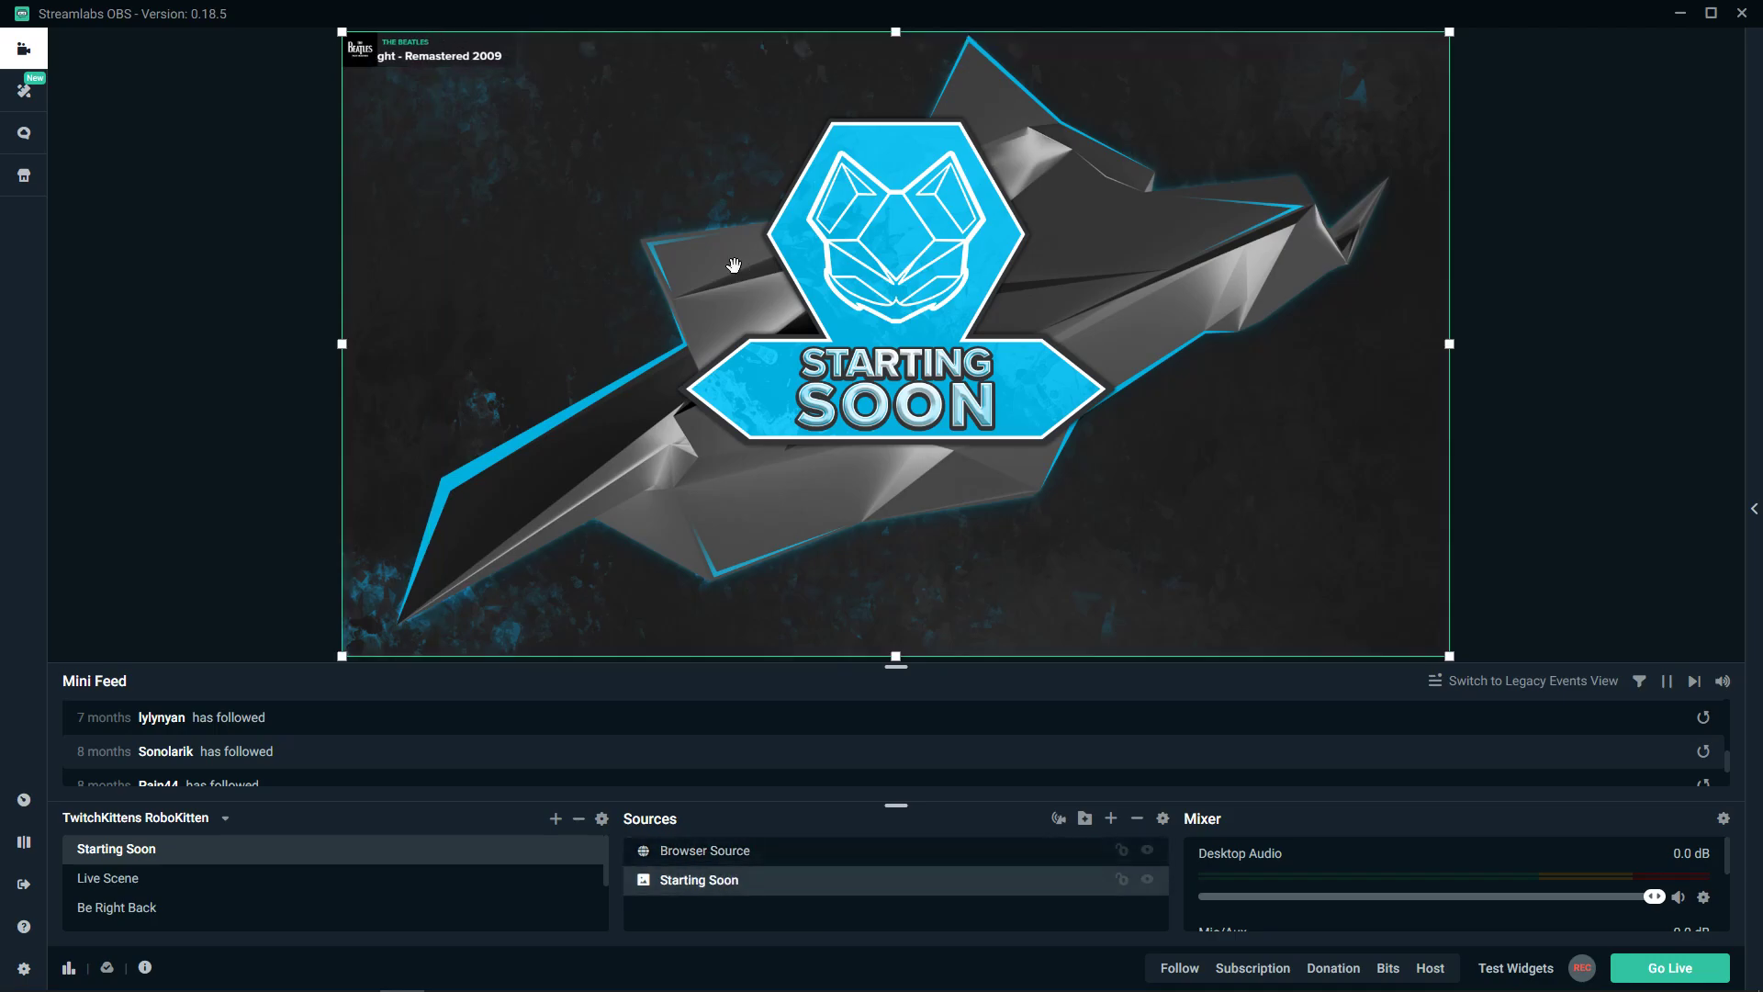
left_click(427, 57)
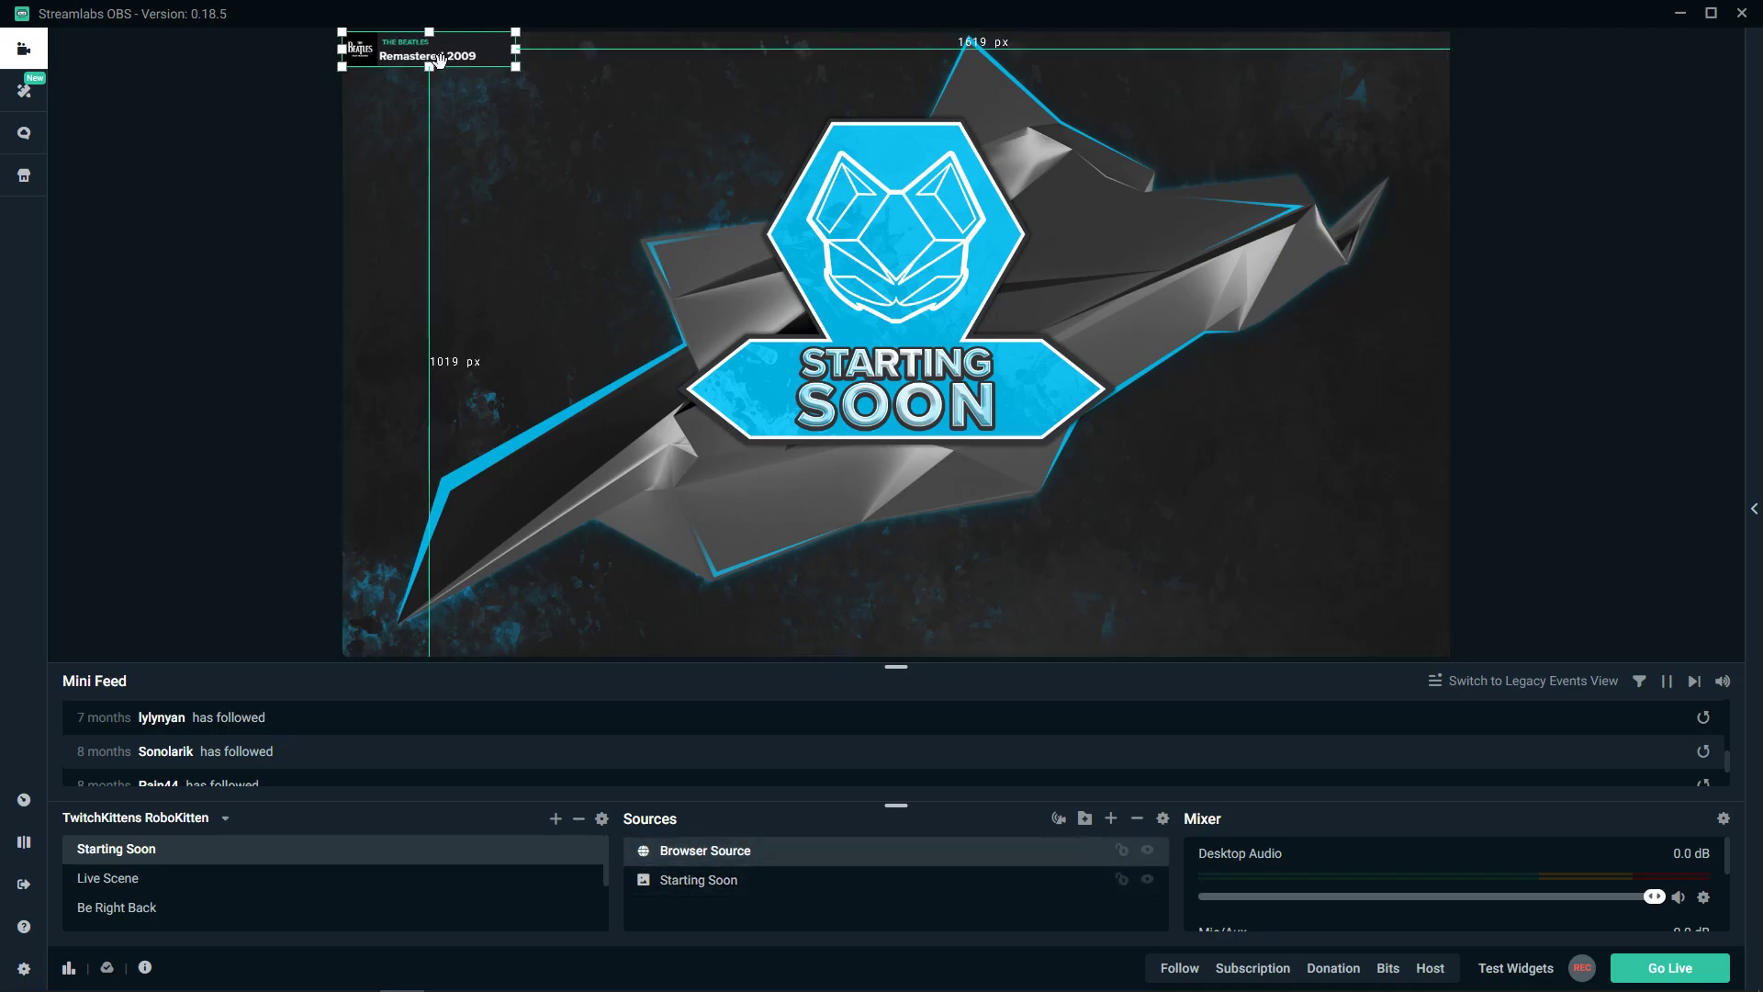
mouse_move(426, 116)
left_mouse_down()
mouse_move(493, 701)
mouse_move(411, 193)
mouse_move(426, 116)
left_mouse_up()
- Switch to the Live Scene and select its now-playing source
left_click(144, 882)
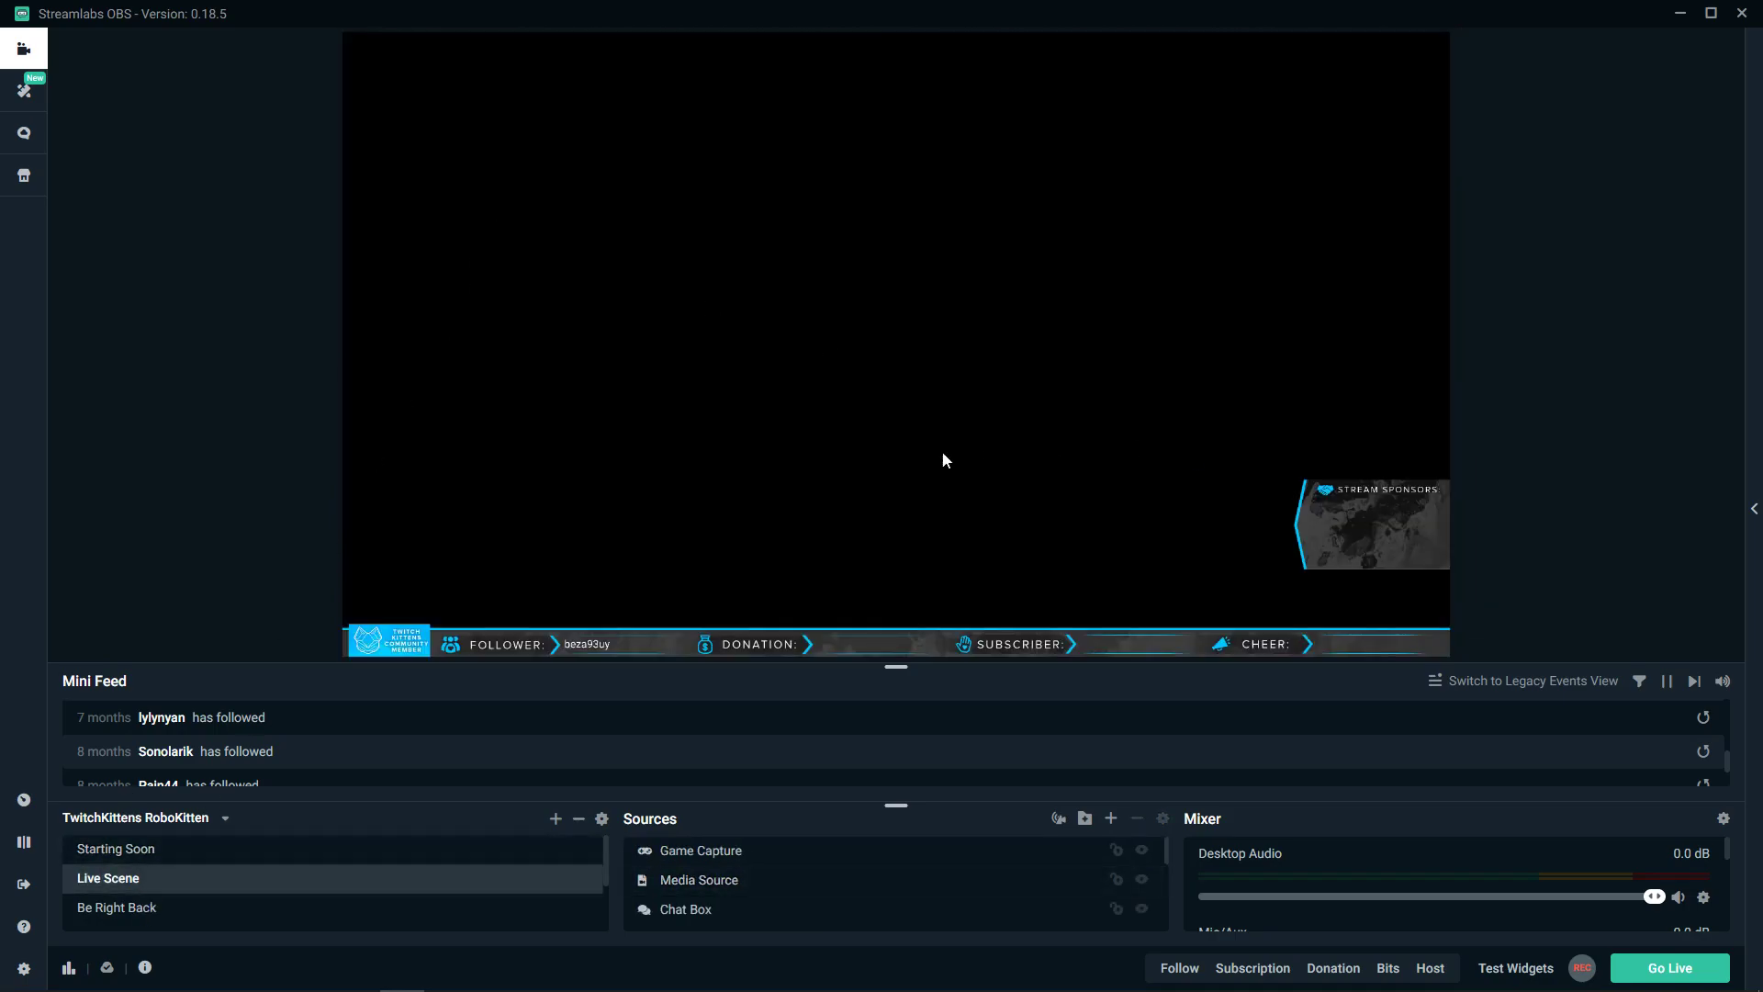
left_click(395, 850)
left_click(661, 852)
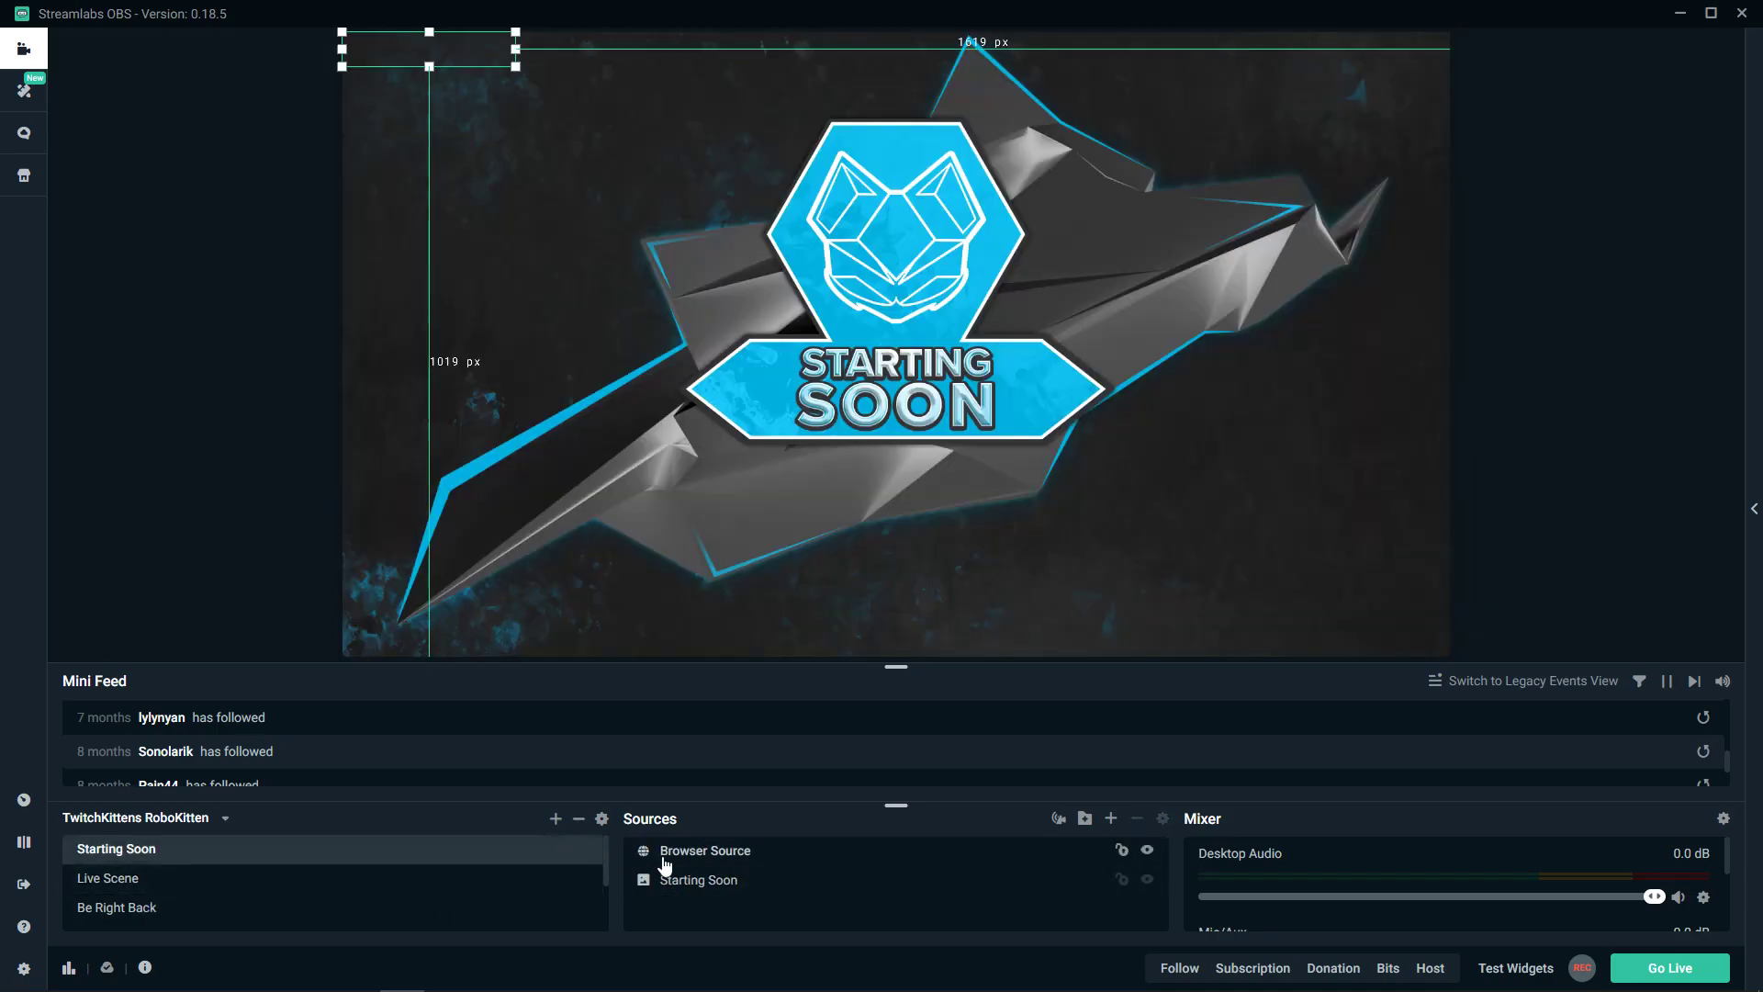
left_click(331, 875)
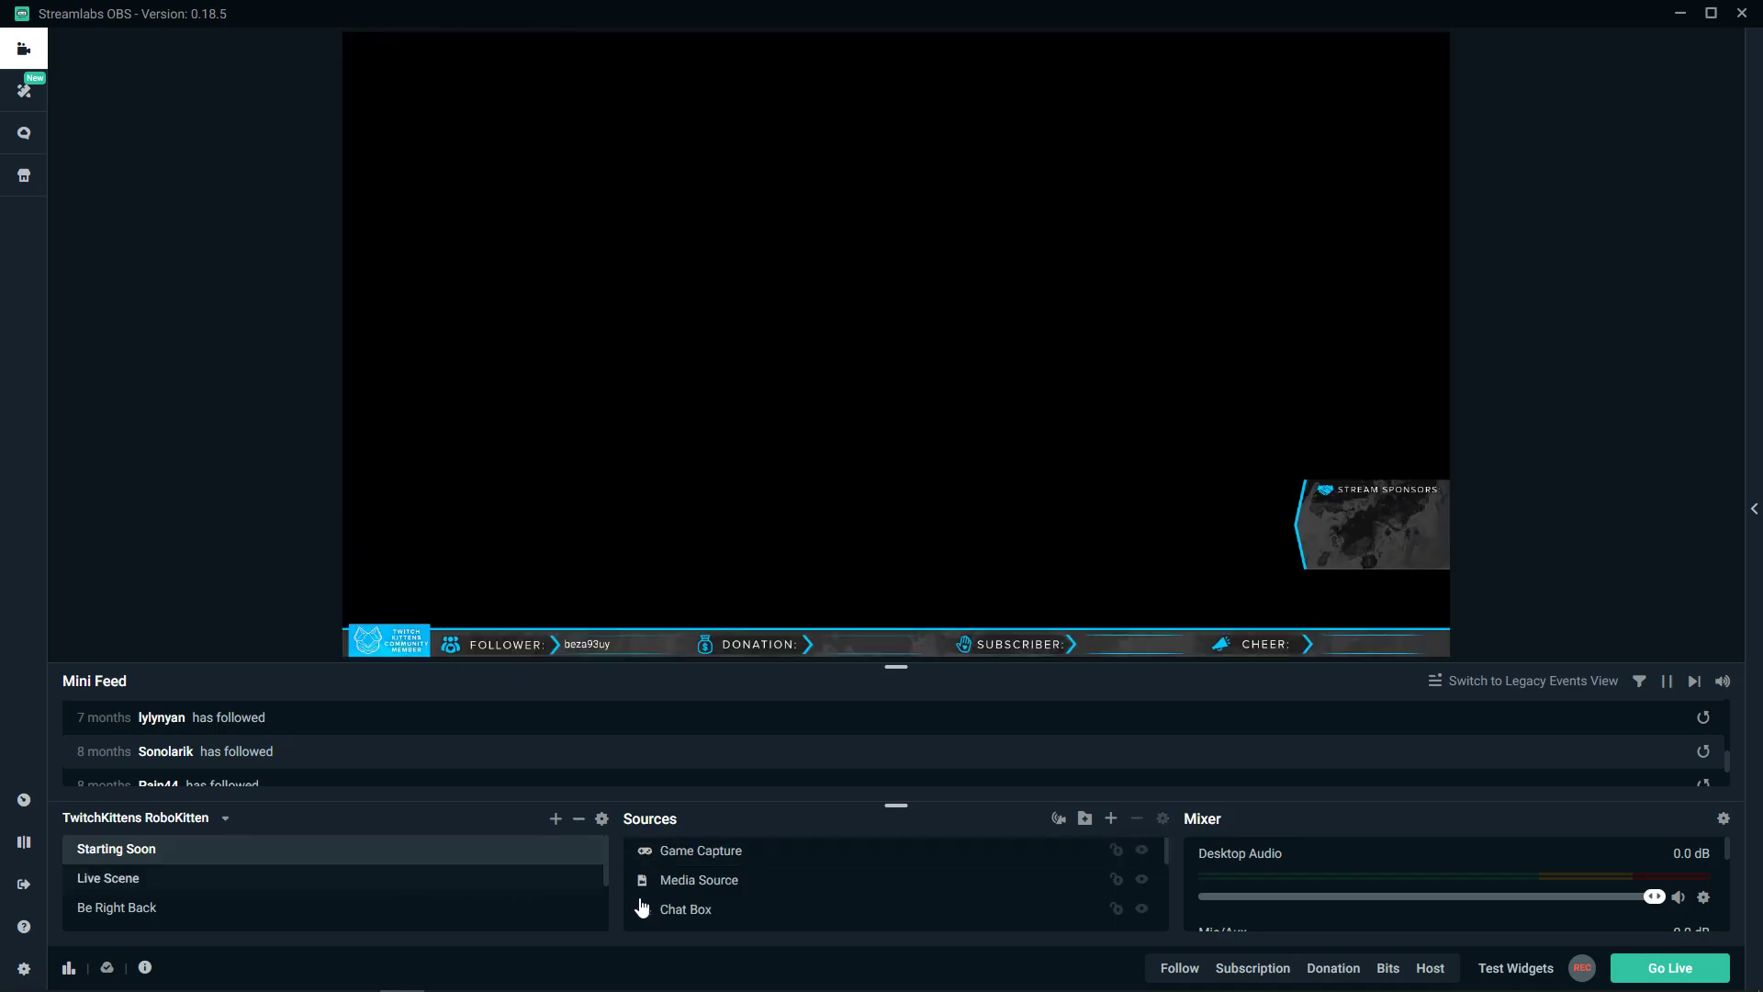
scroll(753, 913, "down", 2)
scroll(753, 927, "down", 3)
left_click(722, 923)
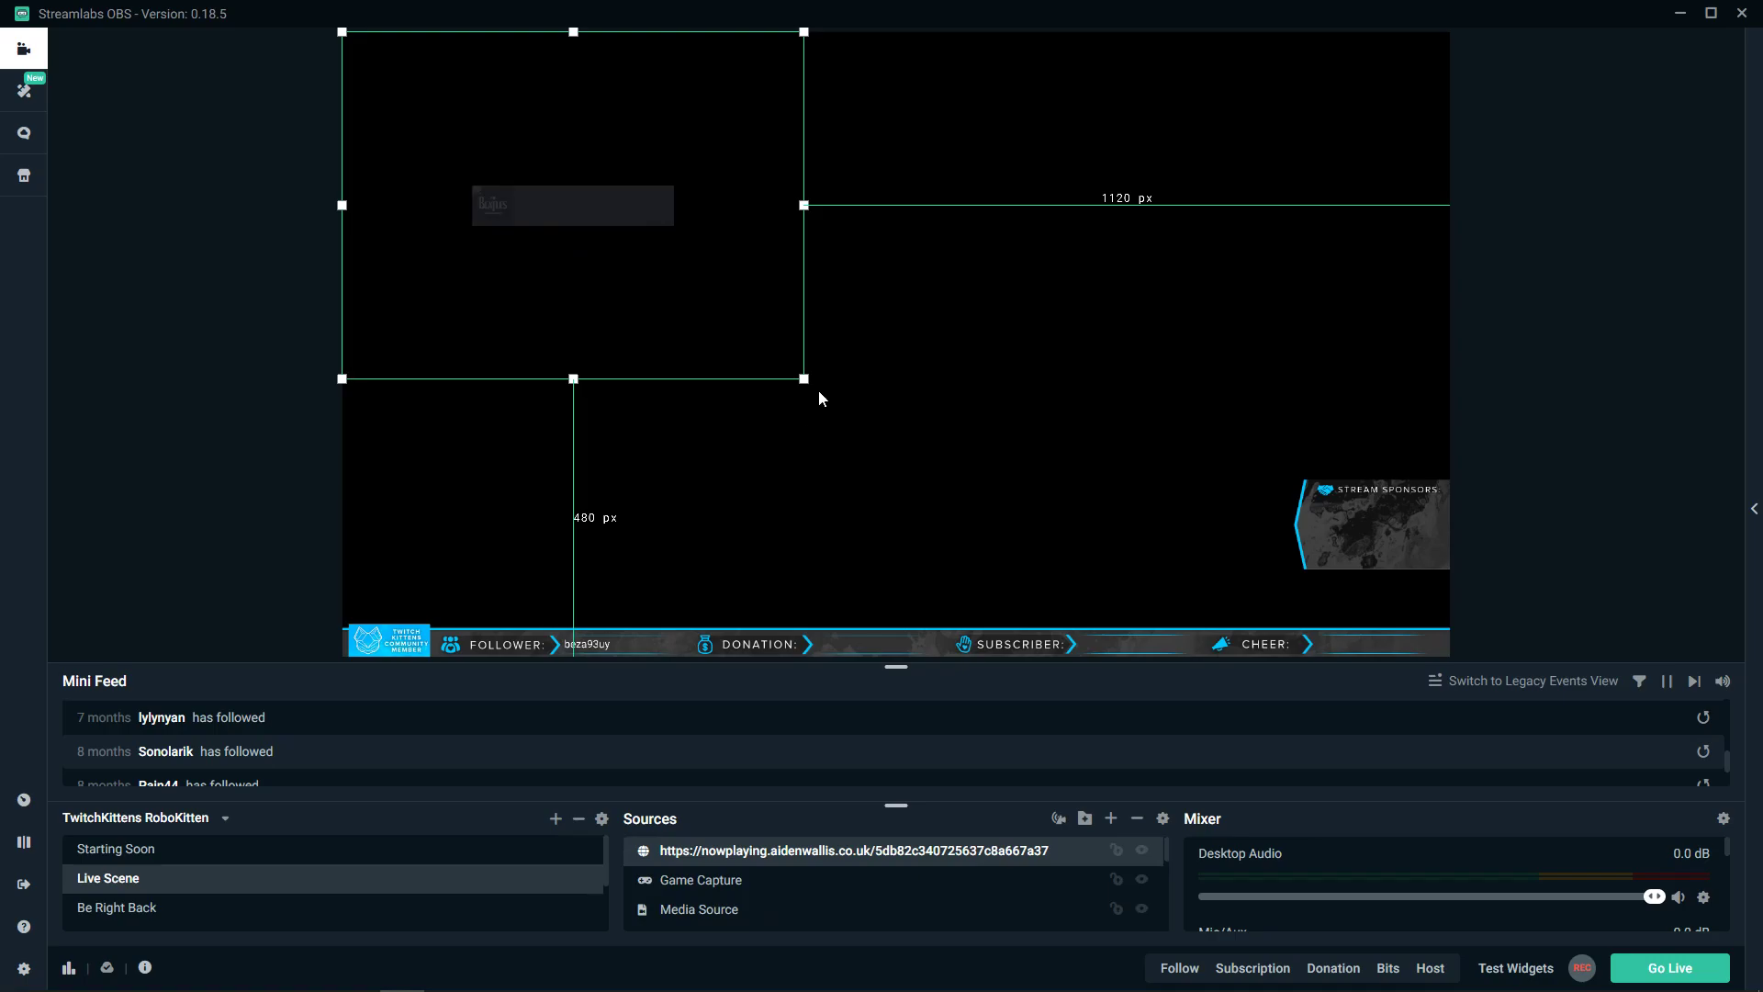
- Shrink the Live Scene's now-playing box, confirm its properties, and select the overlay in Starting Soon
left_click_drag(798, 376, 721, 317)
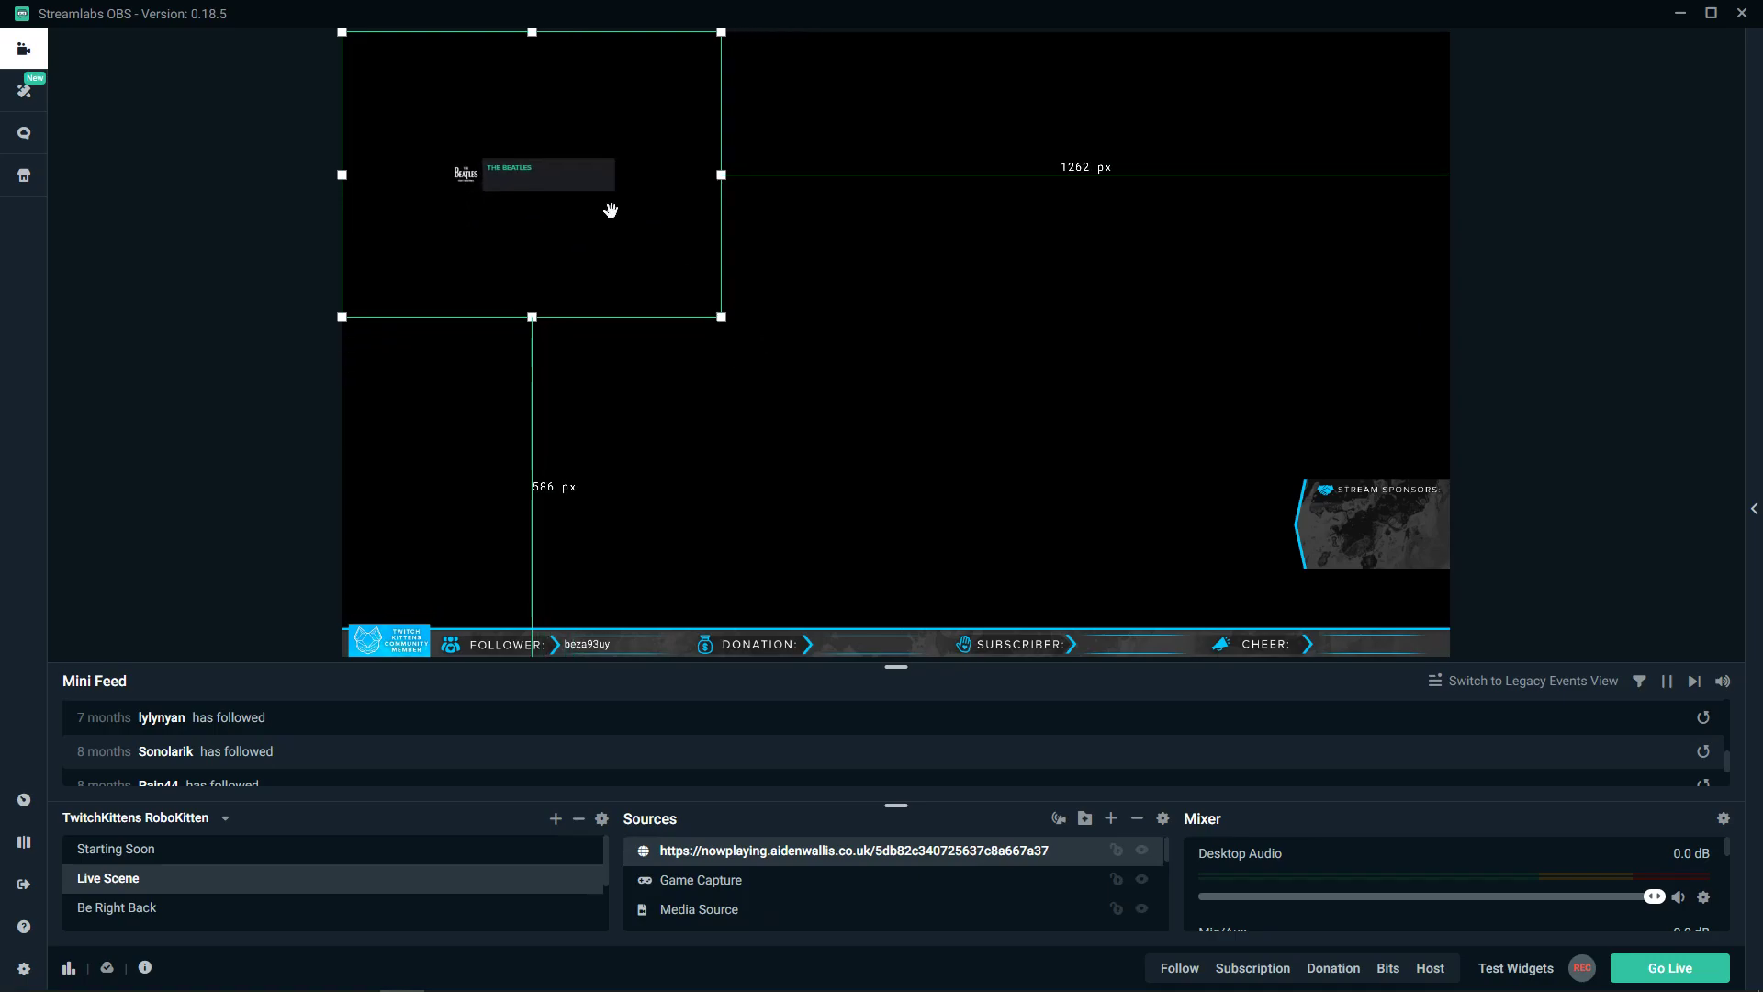
right_click(787, 843)
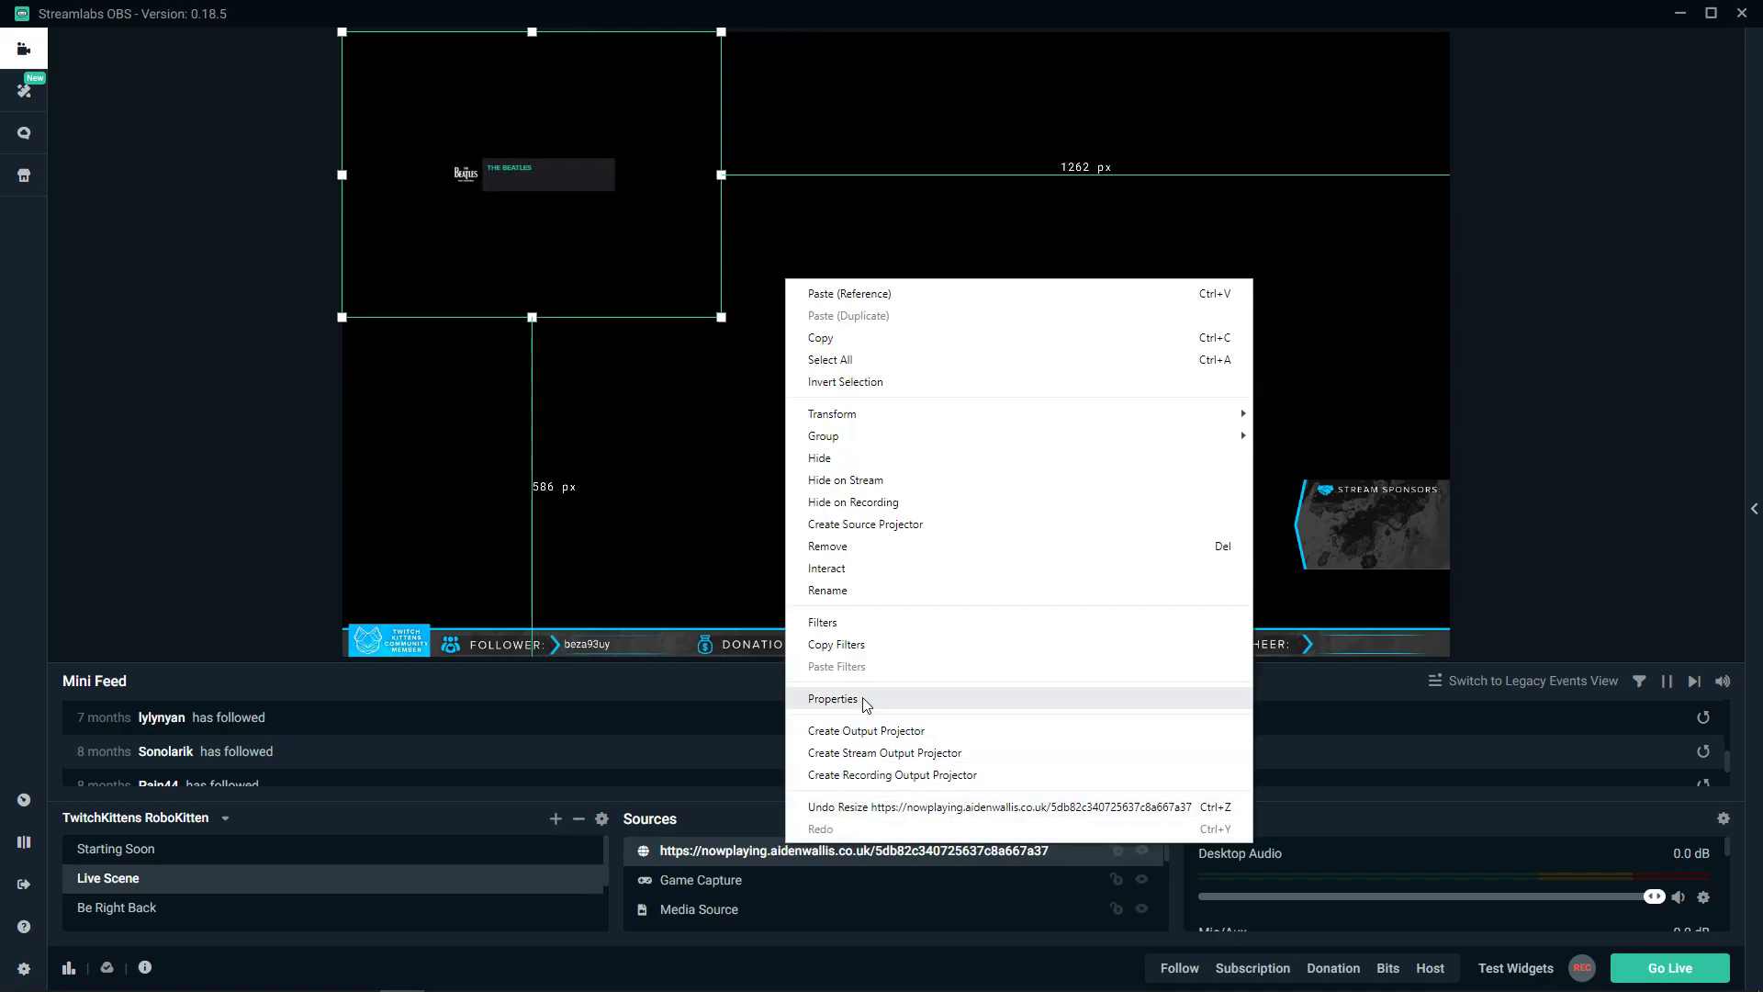
left_click(832, 699)
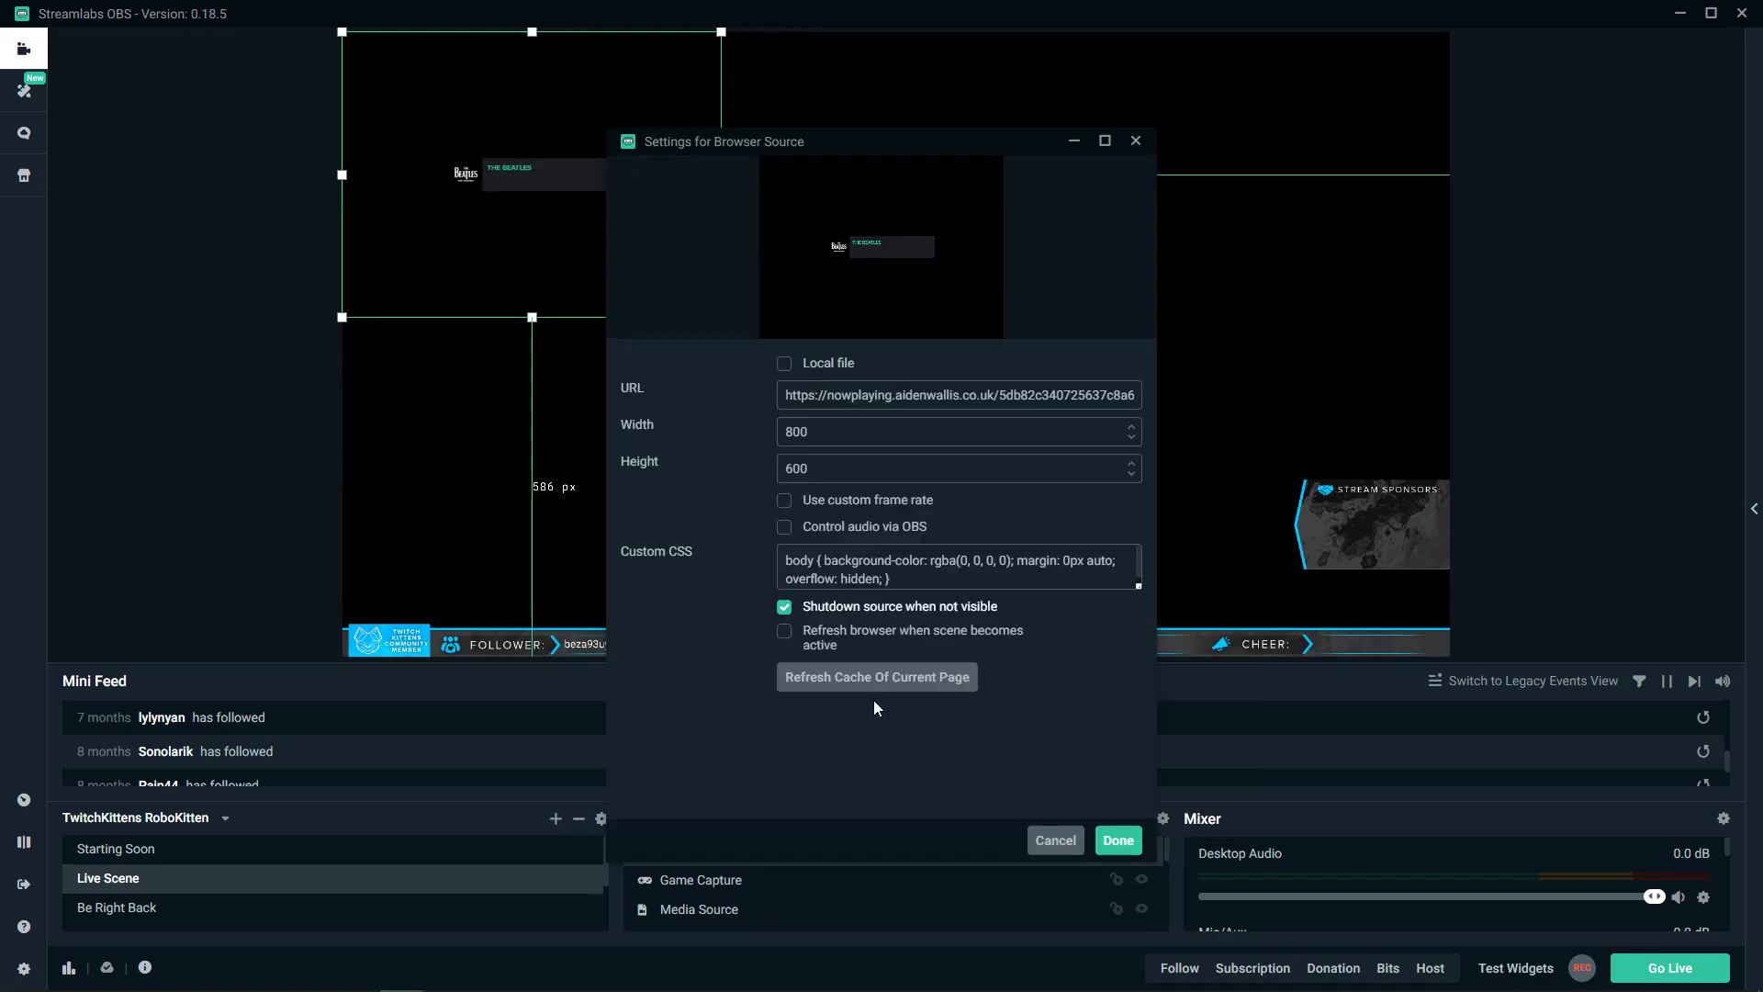
left_click(1116, 840)
left_click(221, 847)
left_click(721, 852)
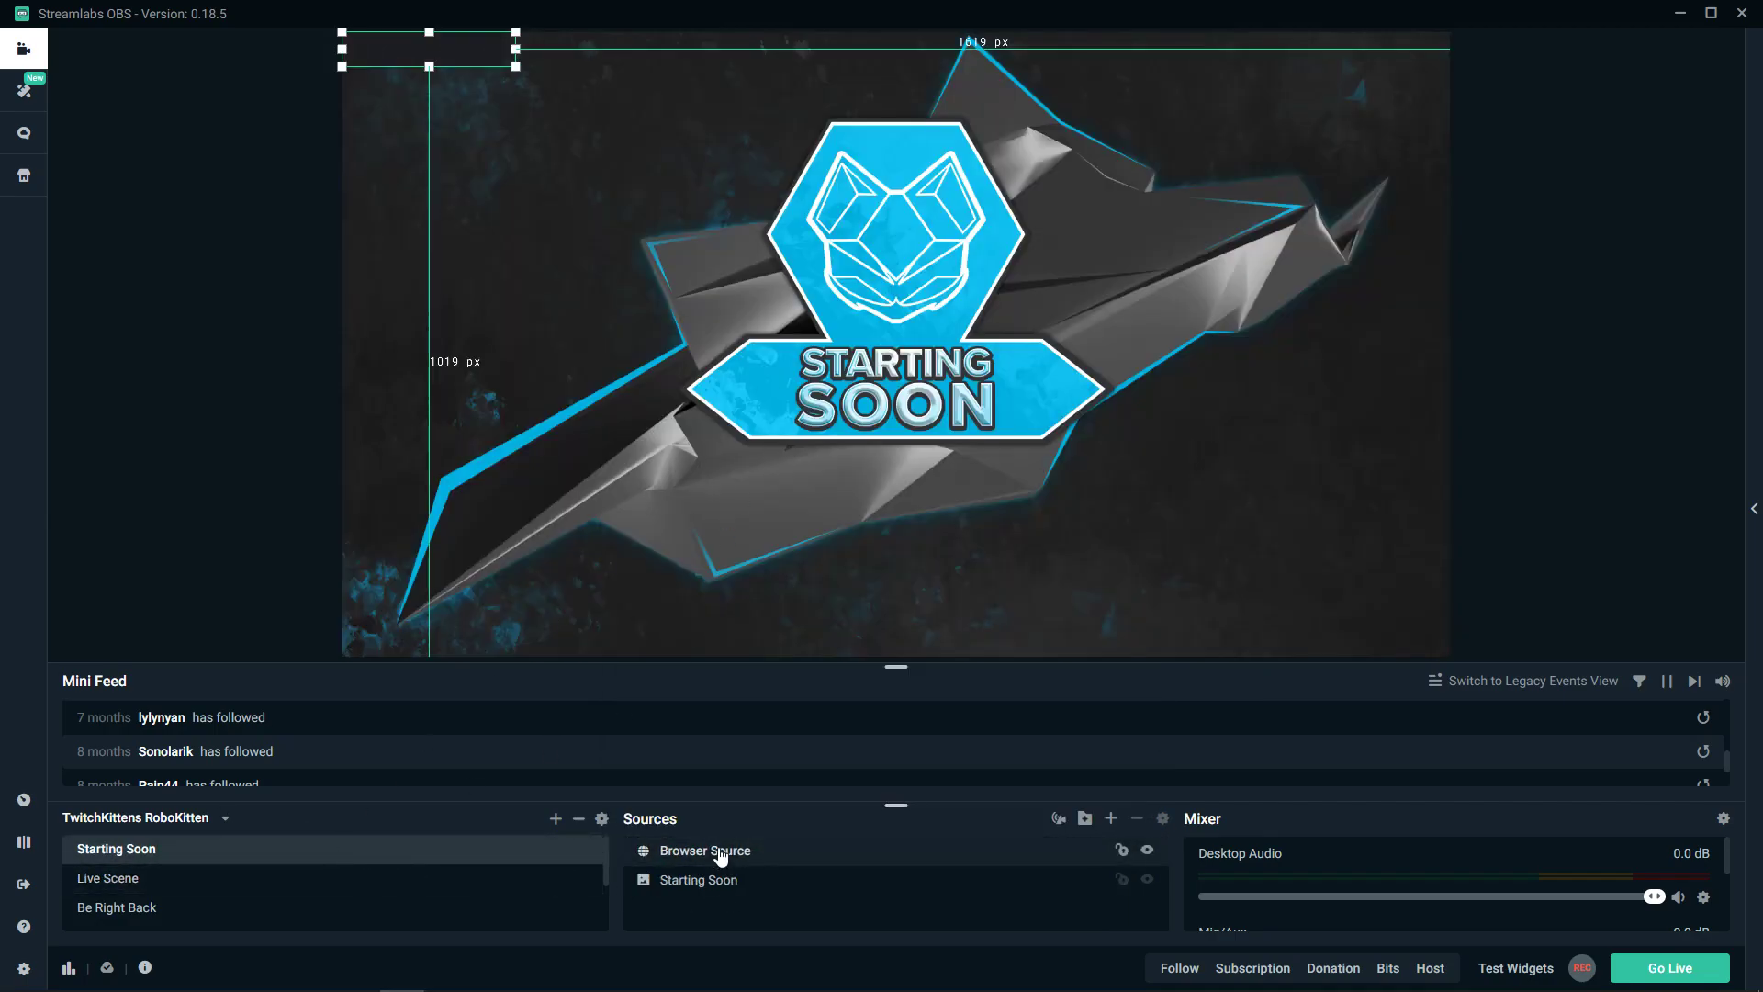
- Widen the overlay to fit the title, then play Laidu by Rokia Traoré from Liked Songs
left_click_drag(516, 67, 542, 81)
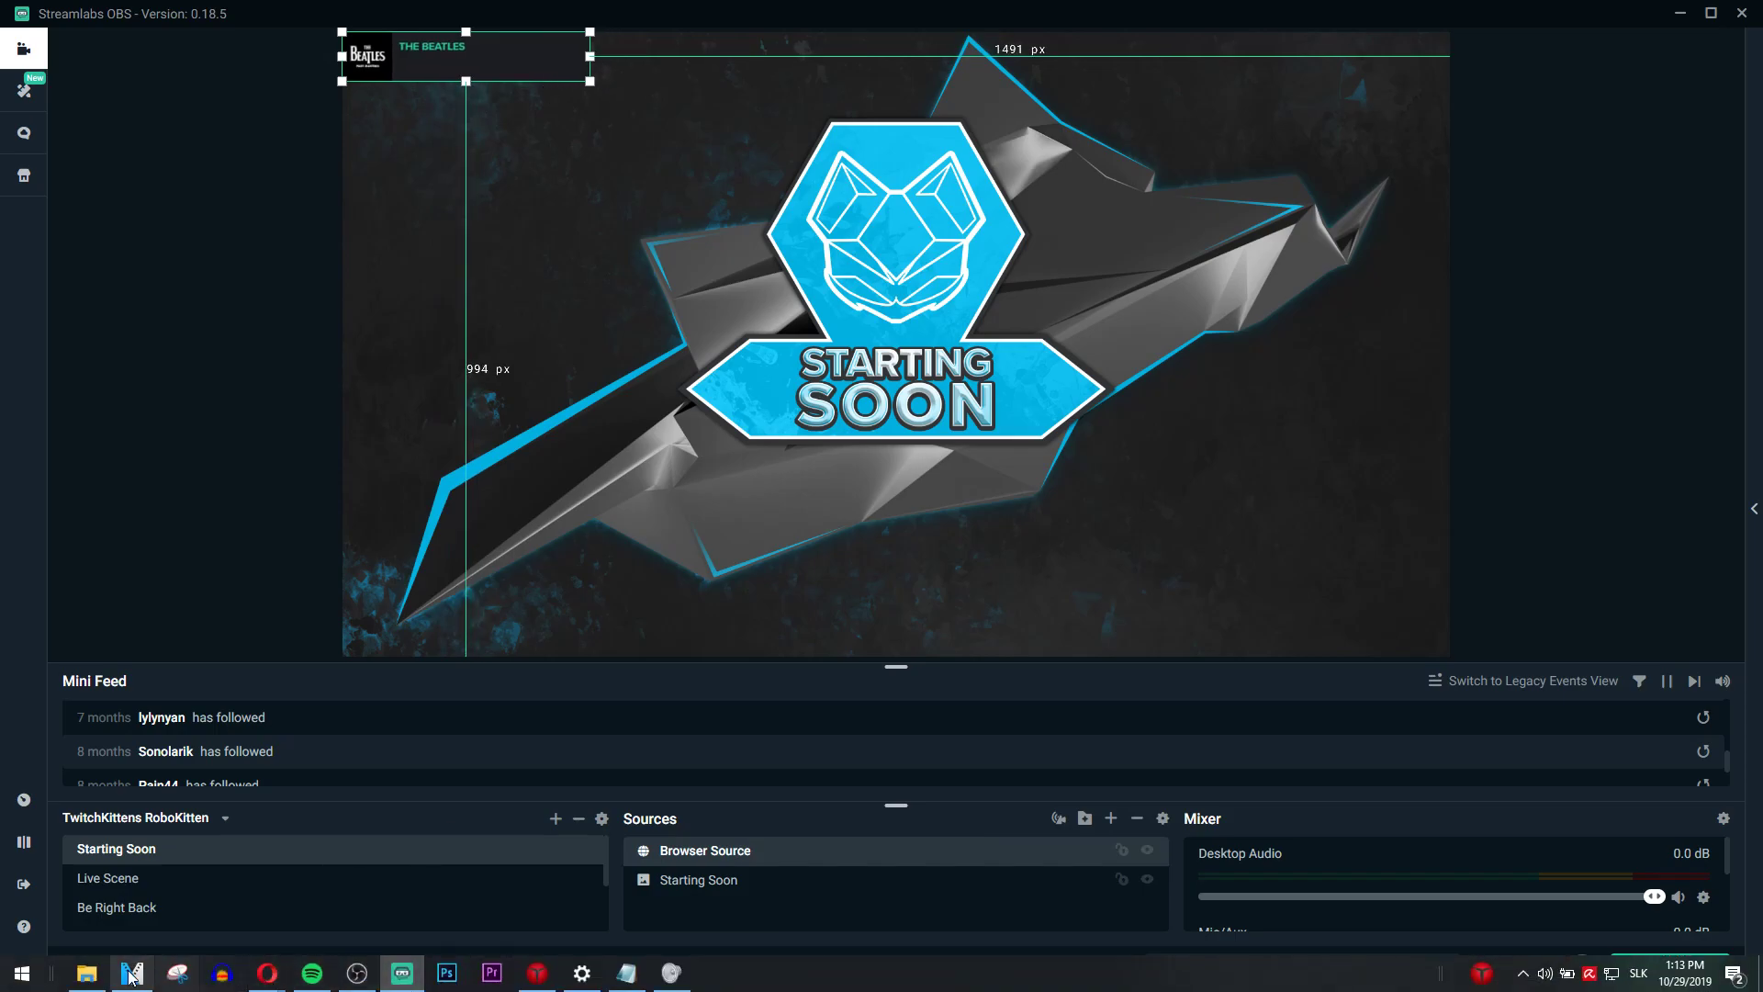
left_click(313, 973)
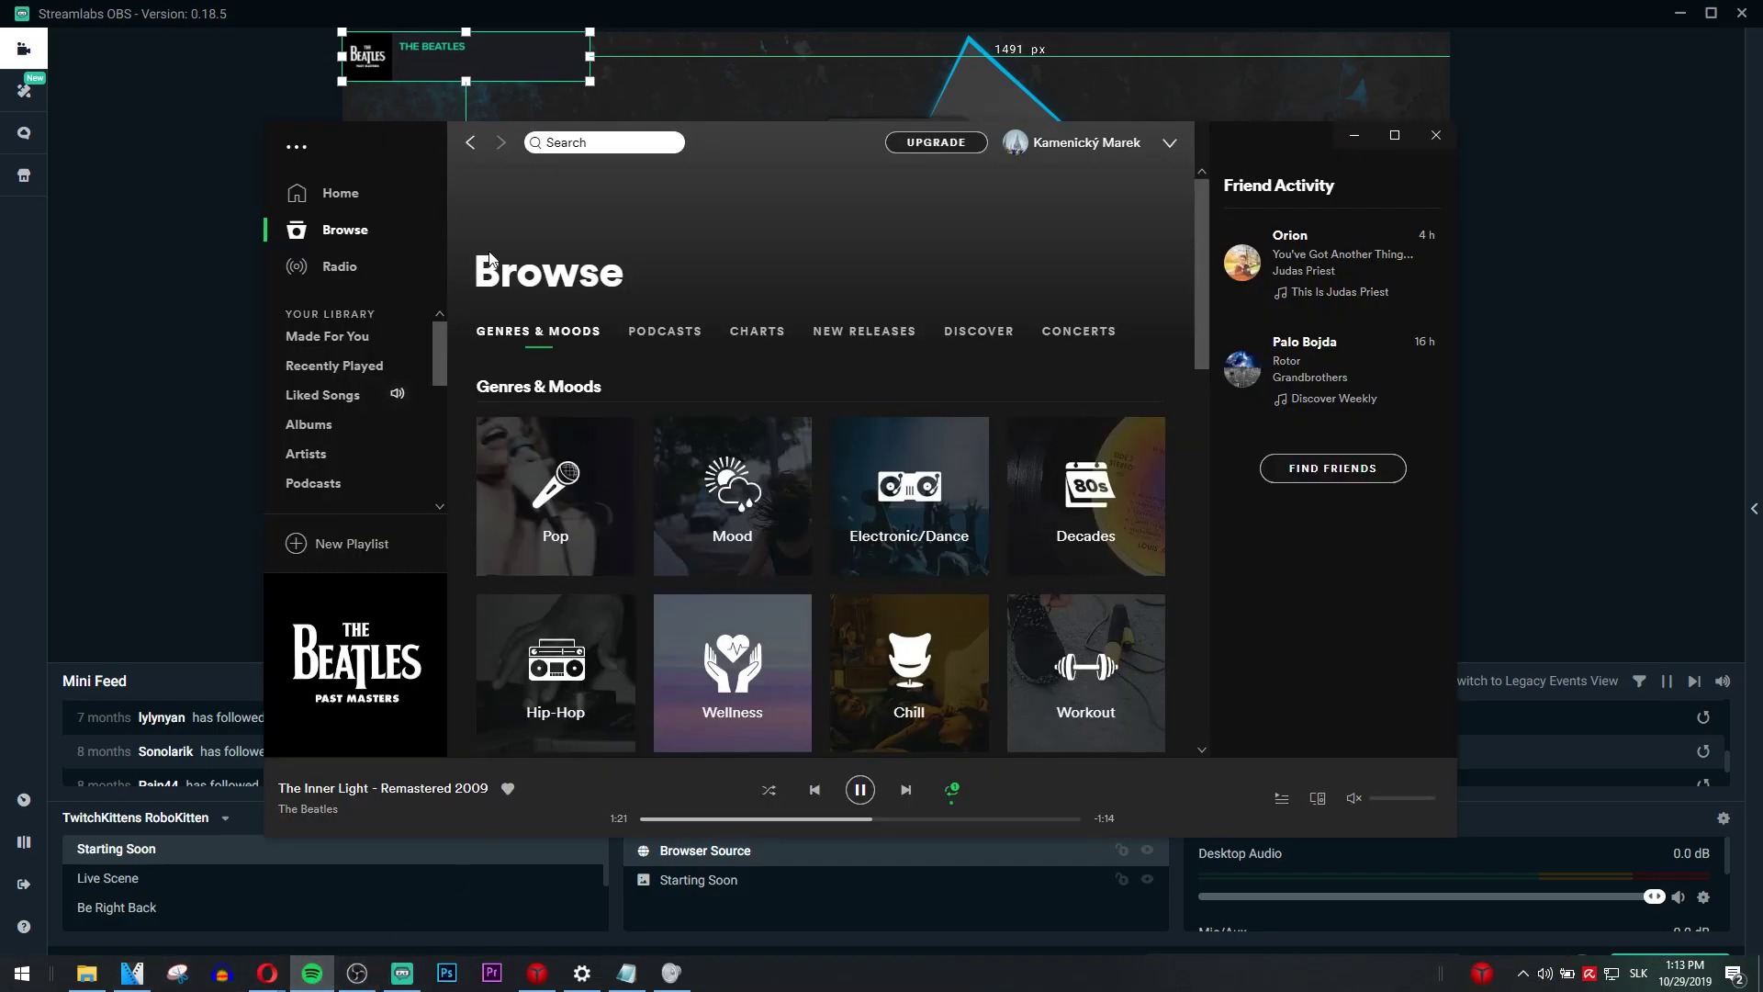
left_click(350, 401)
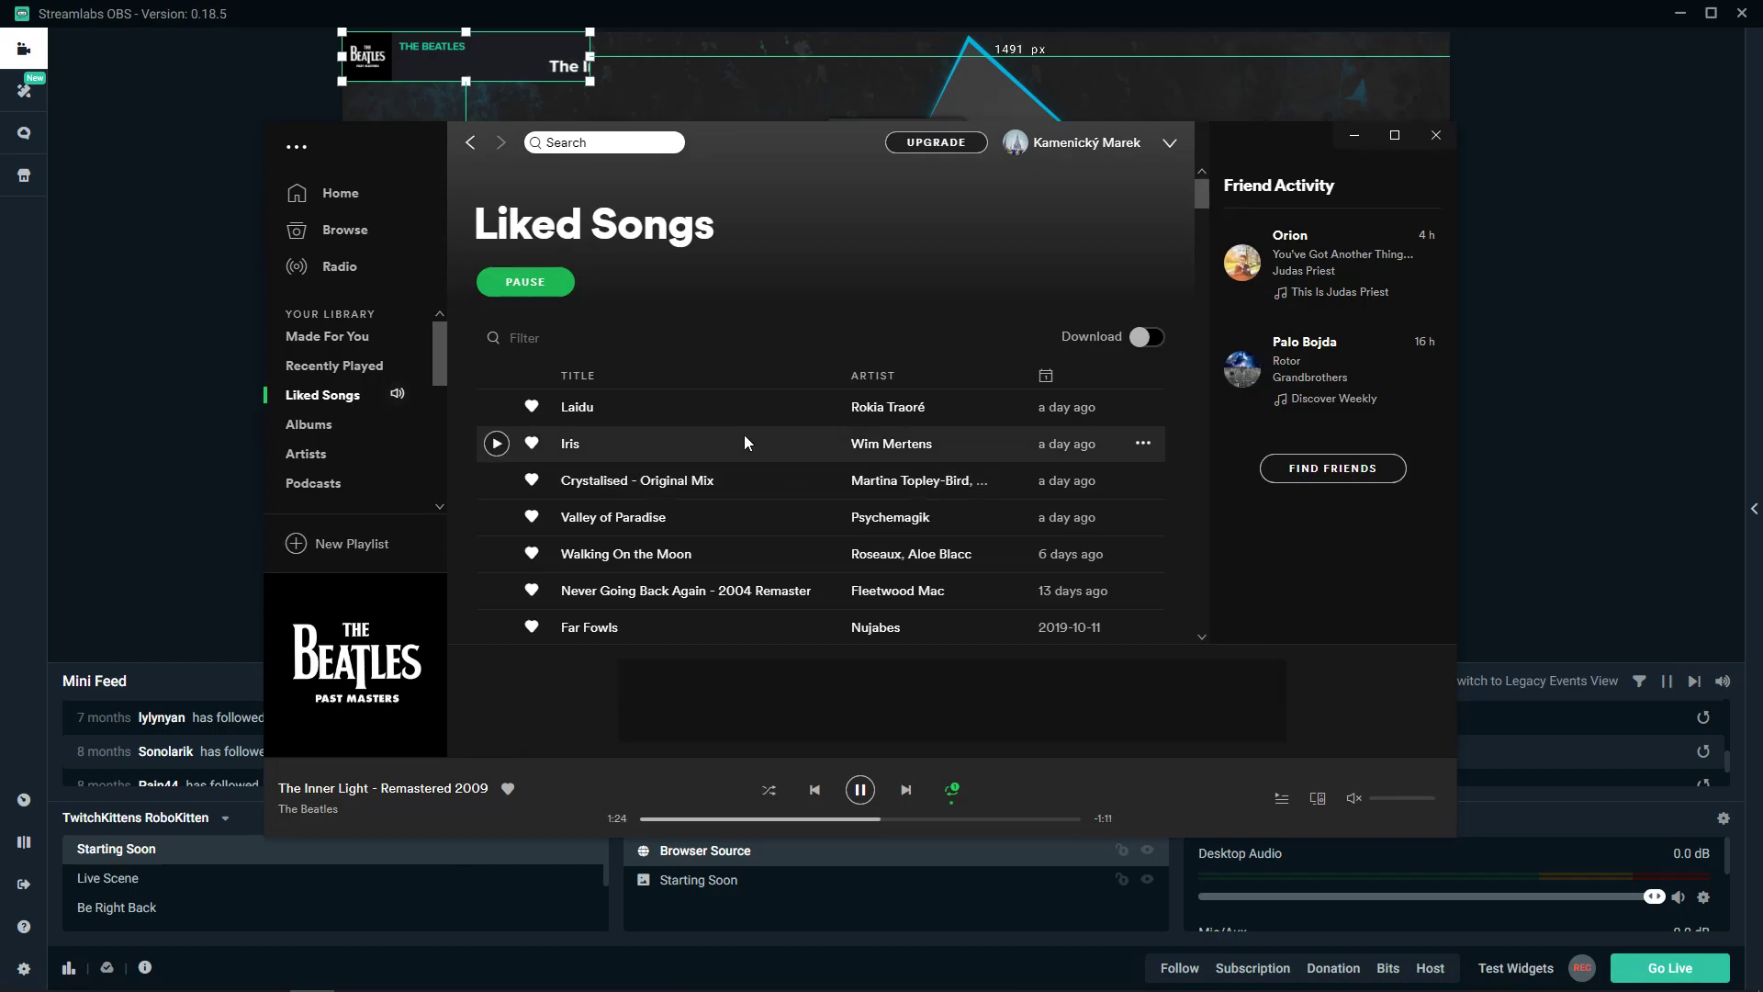
double_click(744, 434)
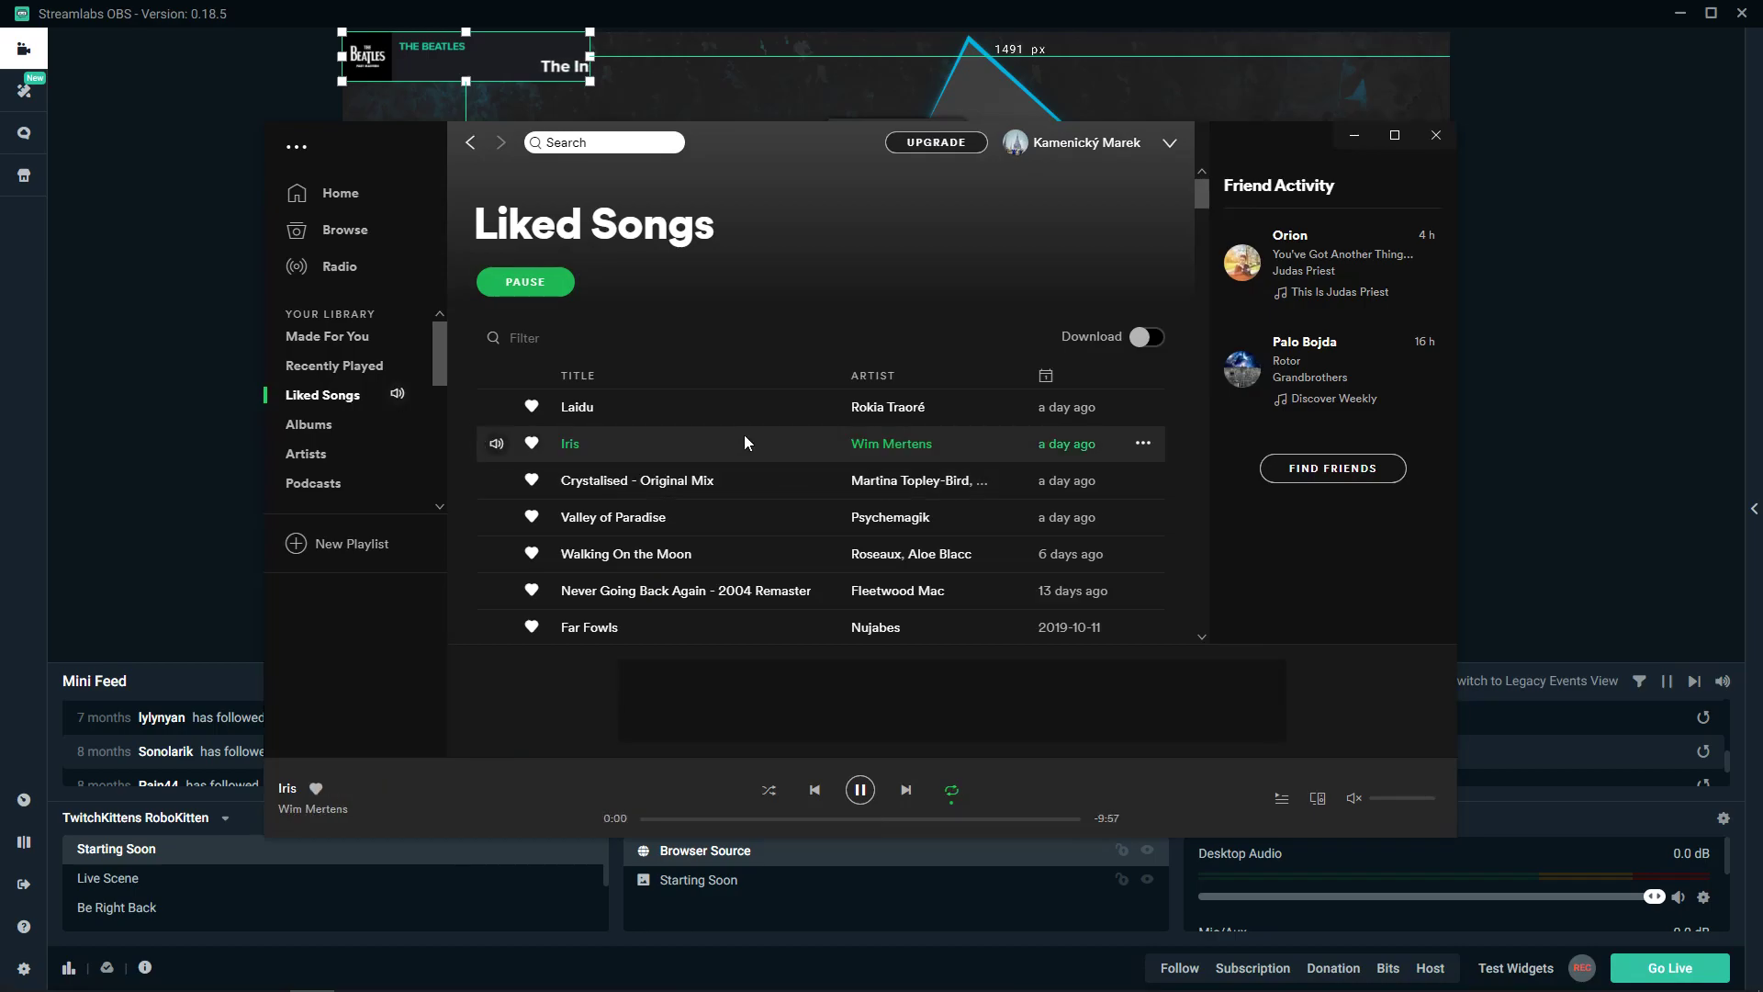
double_click(691, 419)
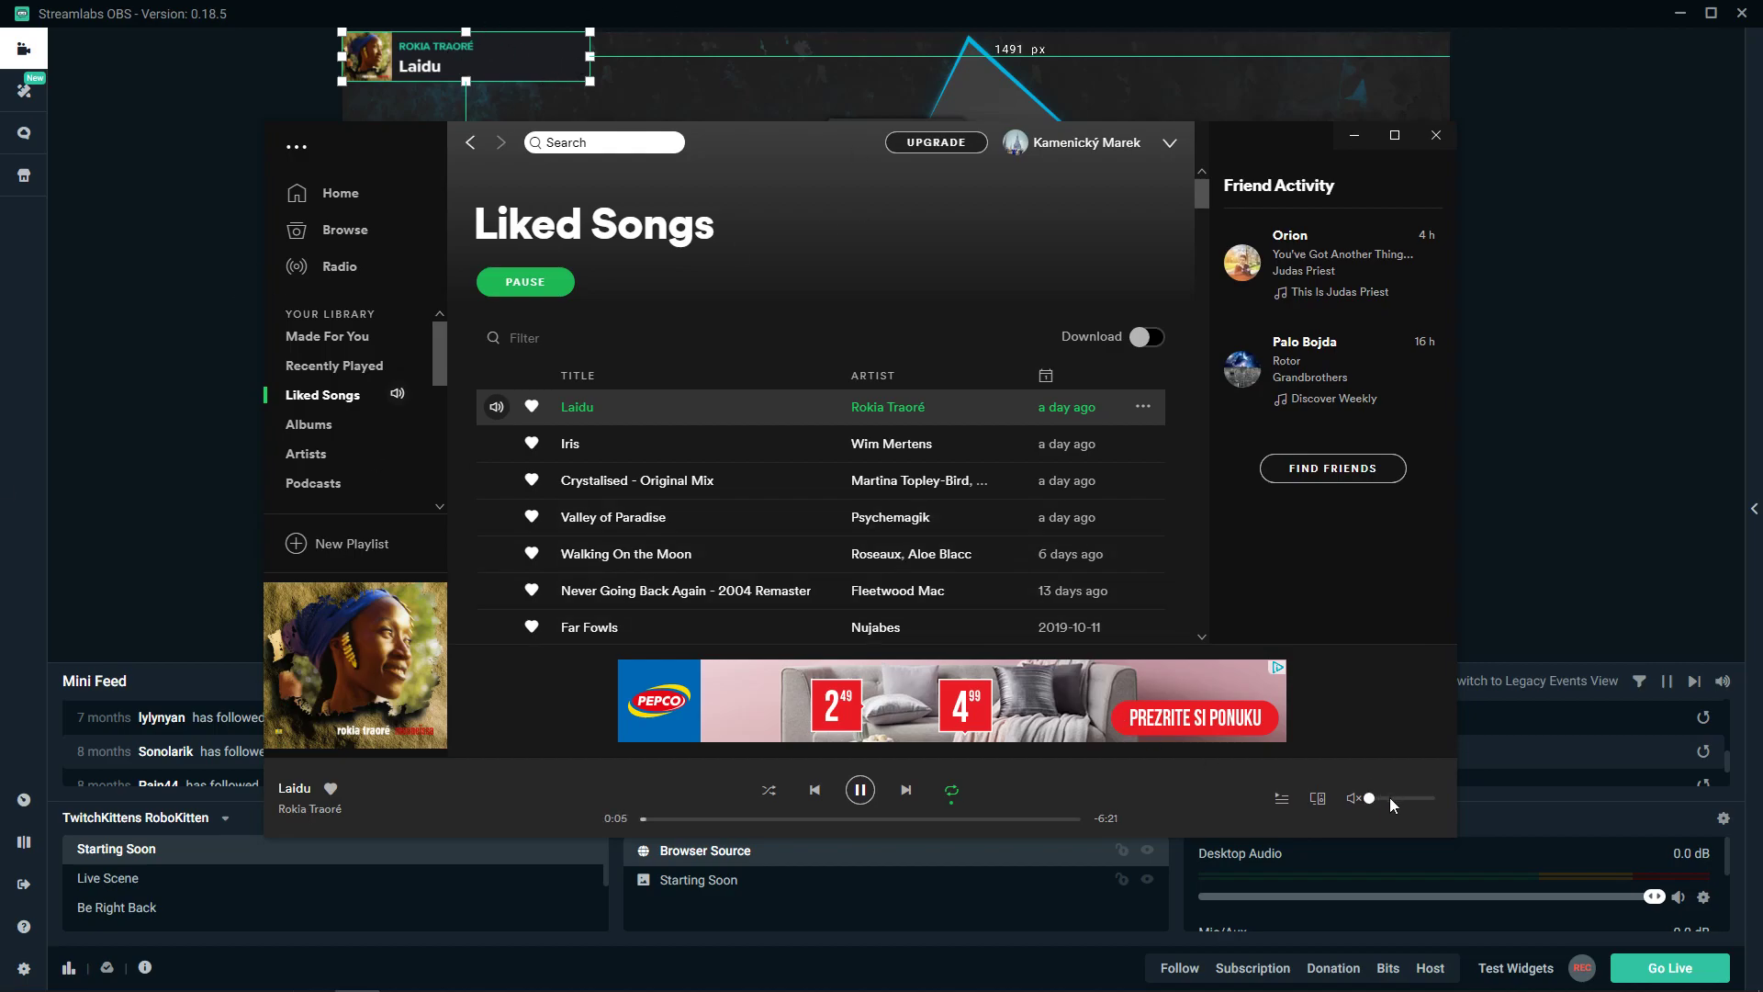
- Unmute and adjust Spotify's volume, restart Laidu, and pause it at 0:12
left_click_drag(1390, 798, 1391, 803)
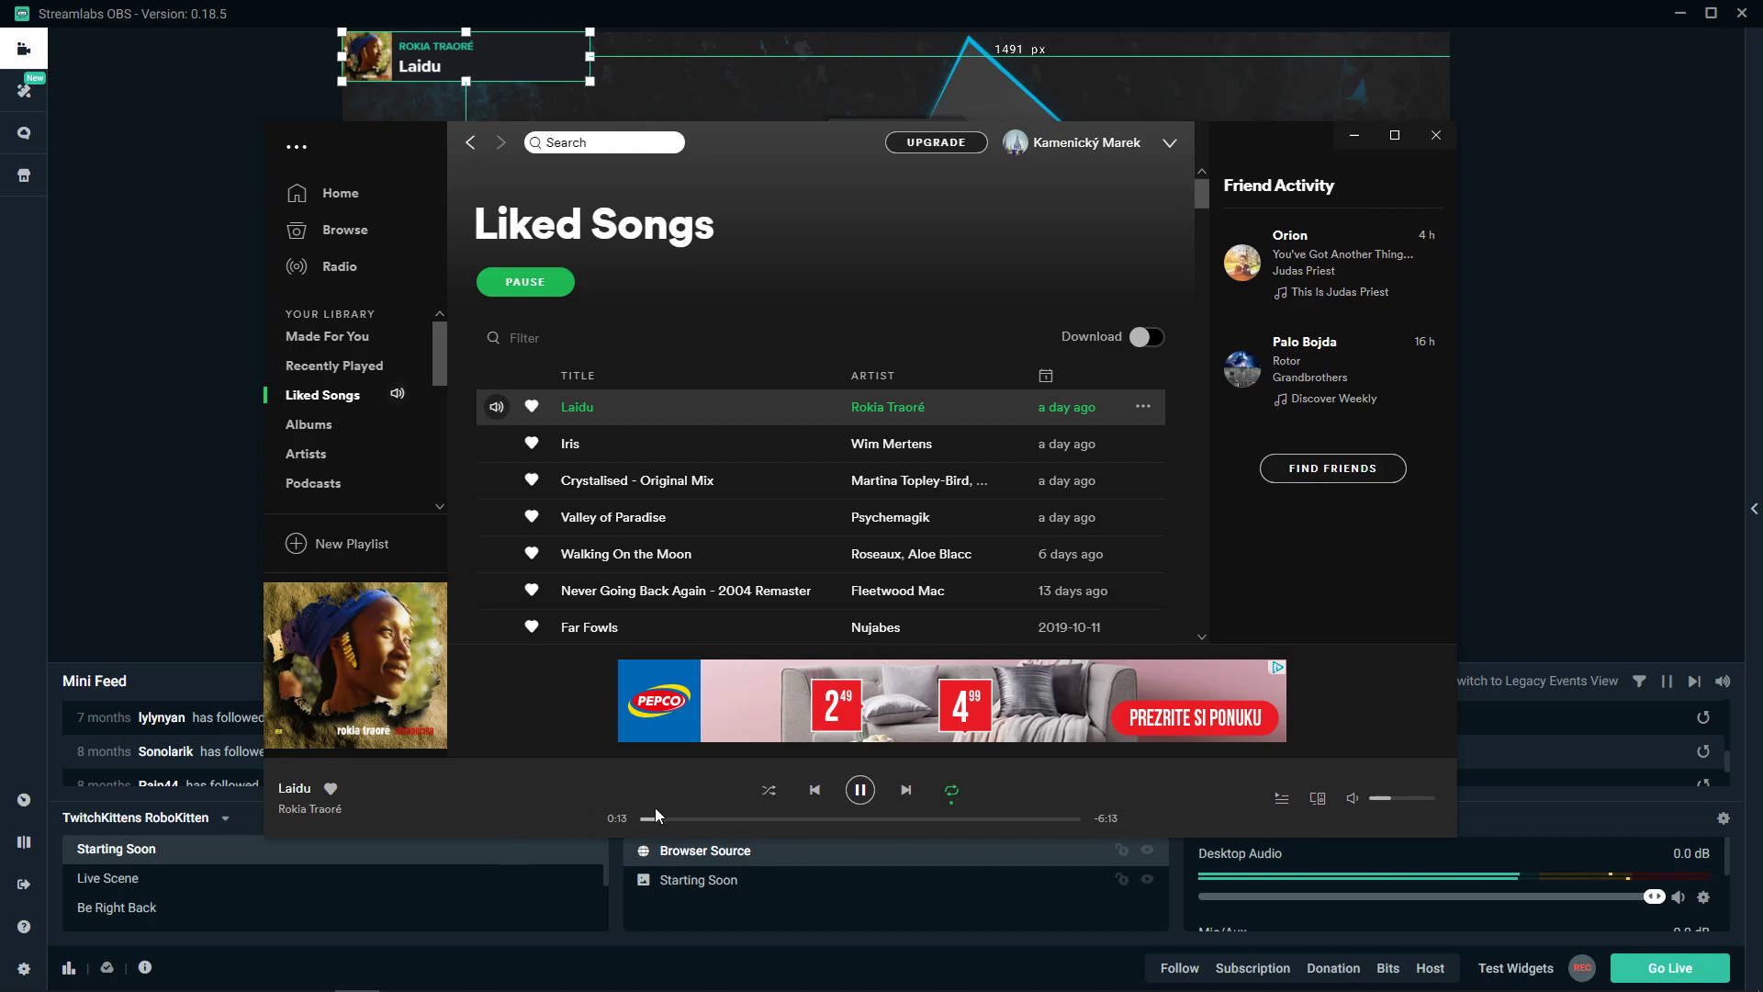
left_click_drag(656, 815, 536, 806)
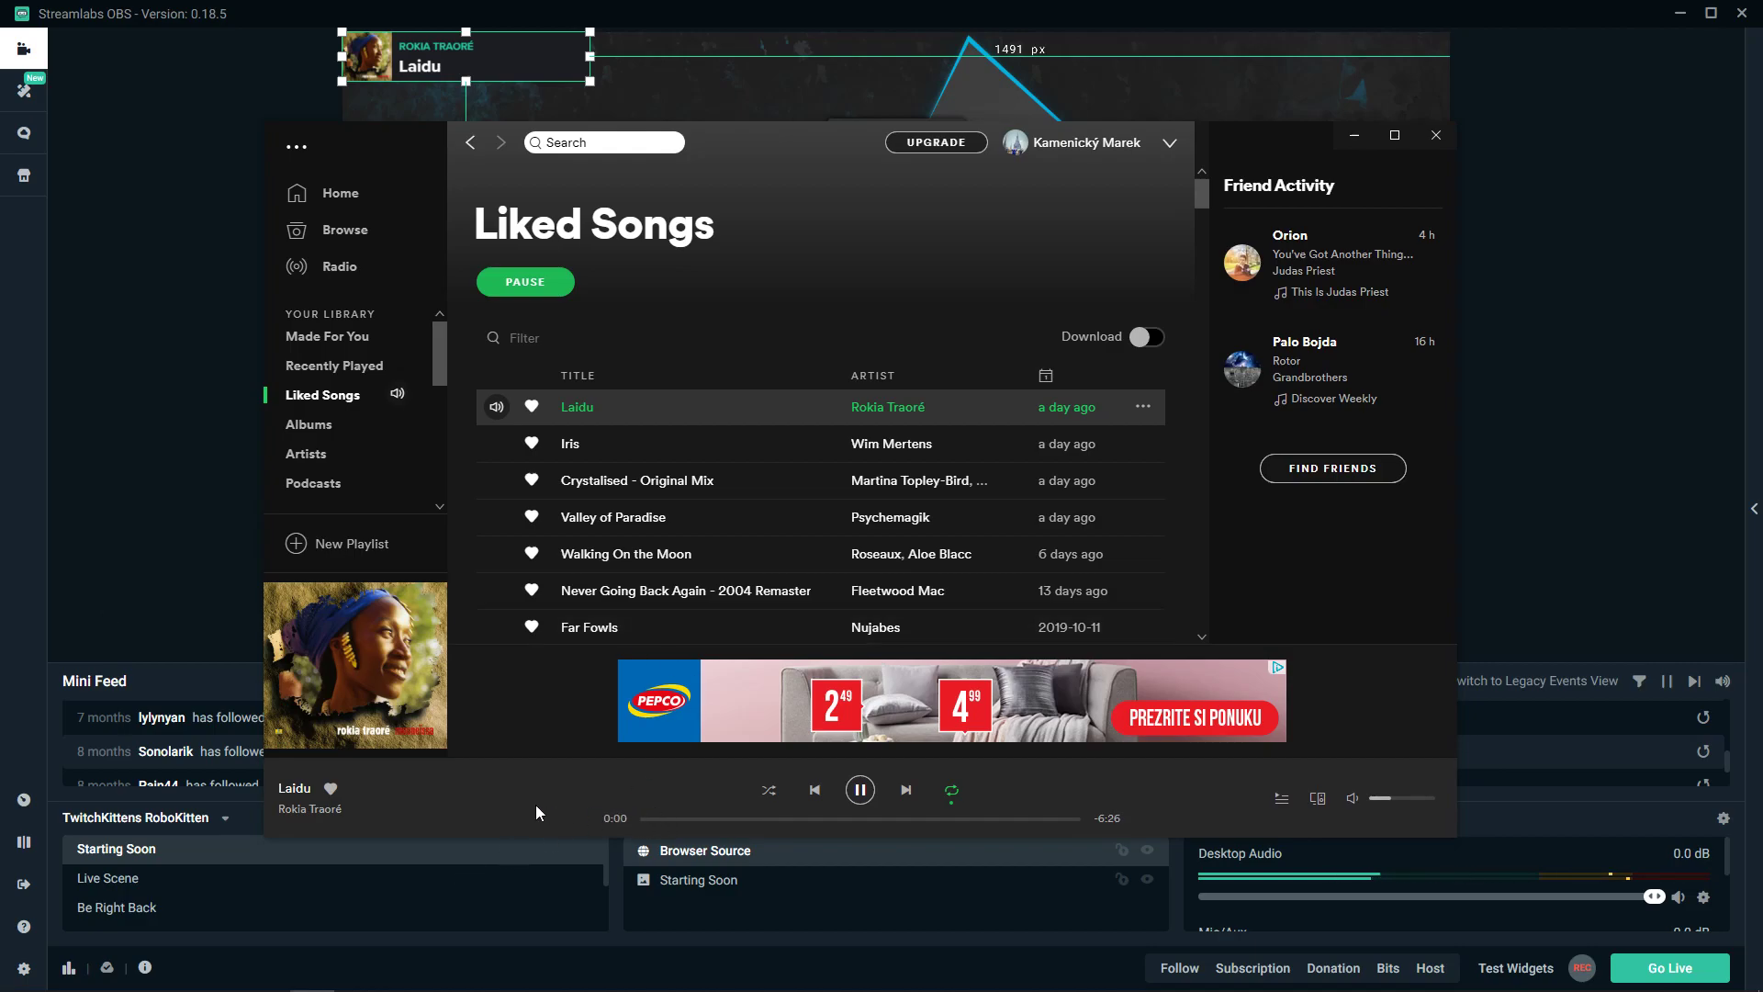
left_click(1404, 807)
left_click_drag(1404, 808, 1402, 807)
left_click_drag(1403, 807, 1392, 807)
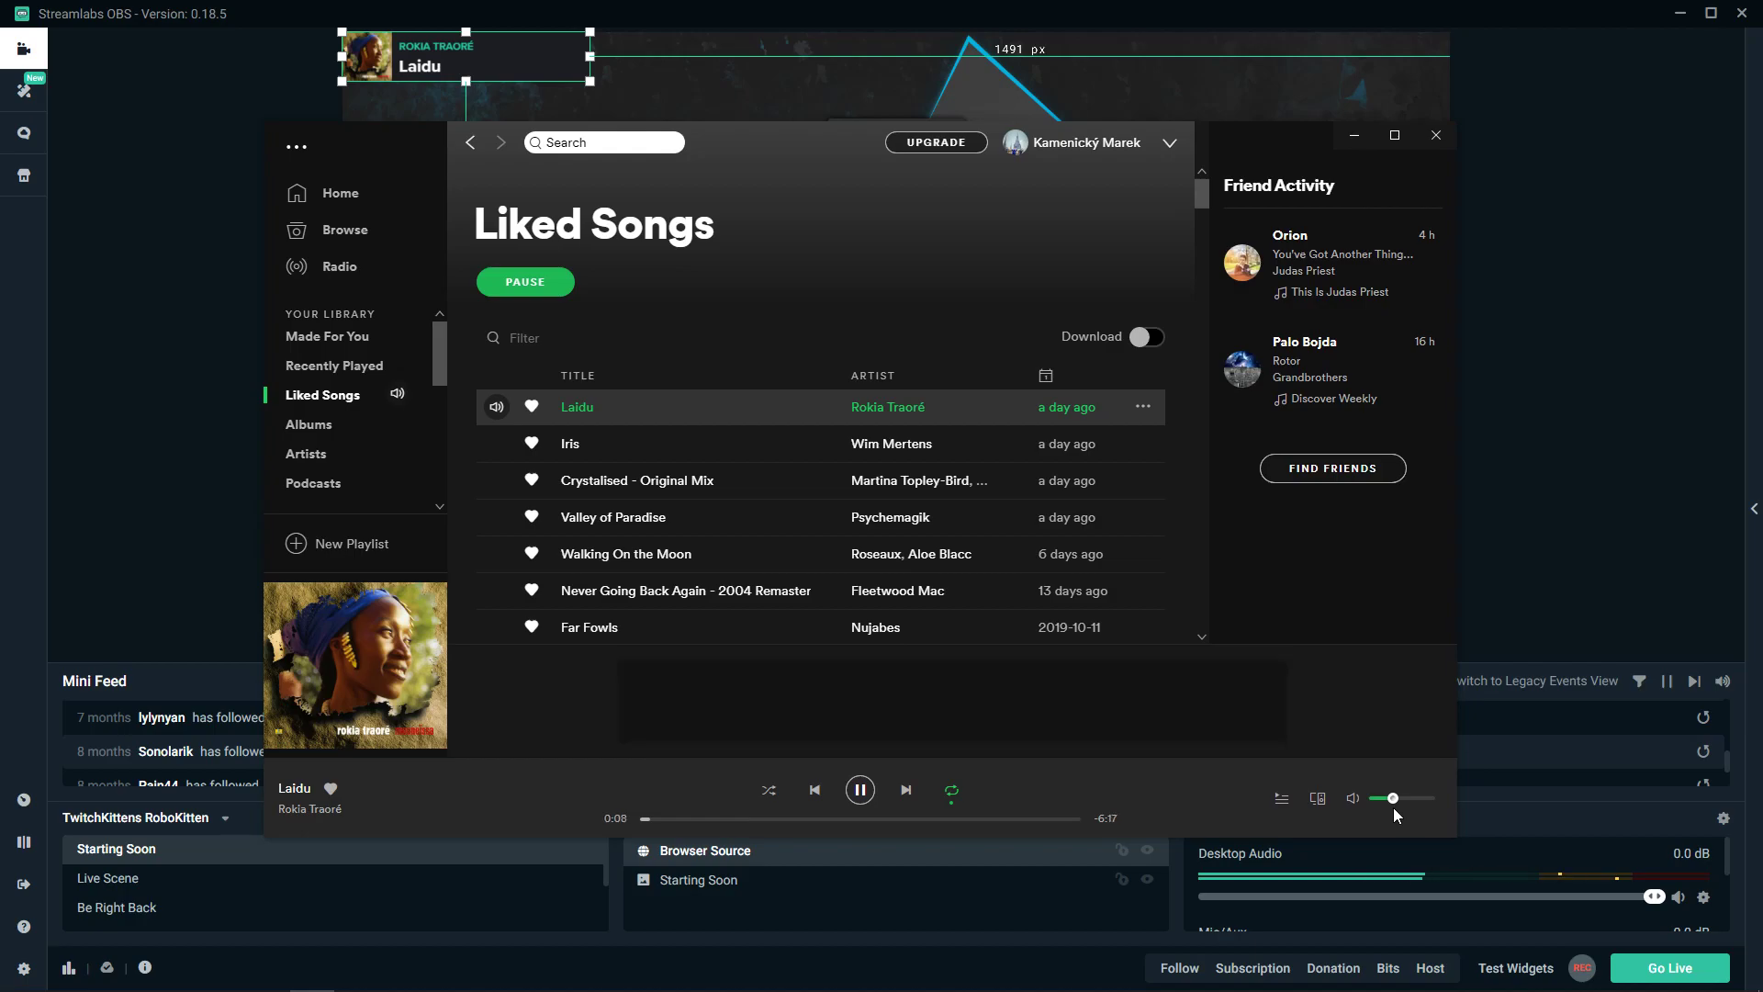
left_click(866, 795)
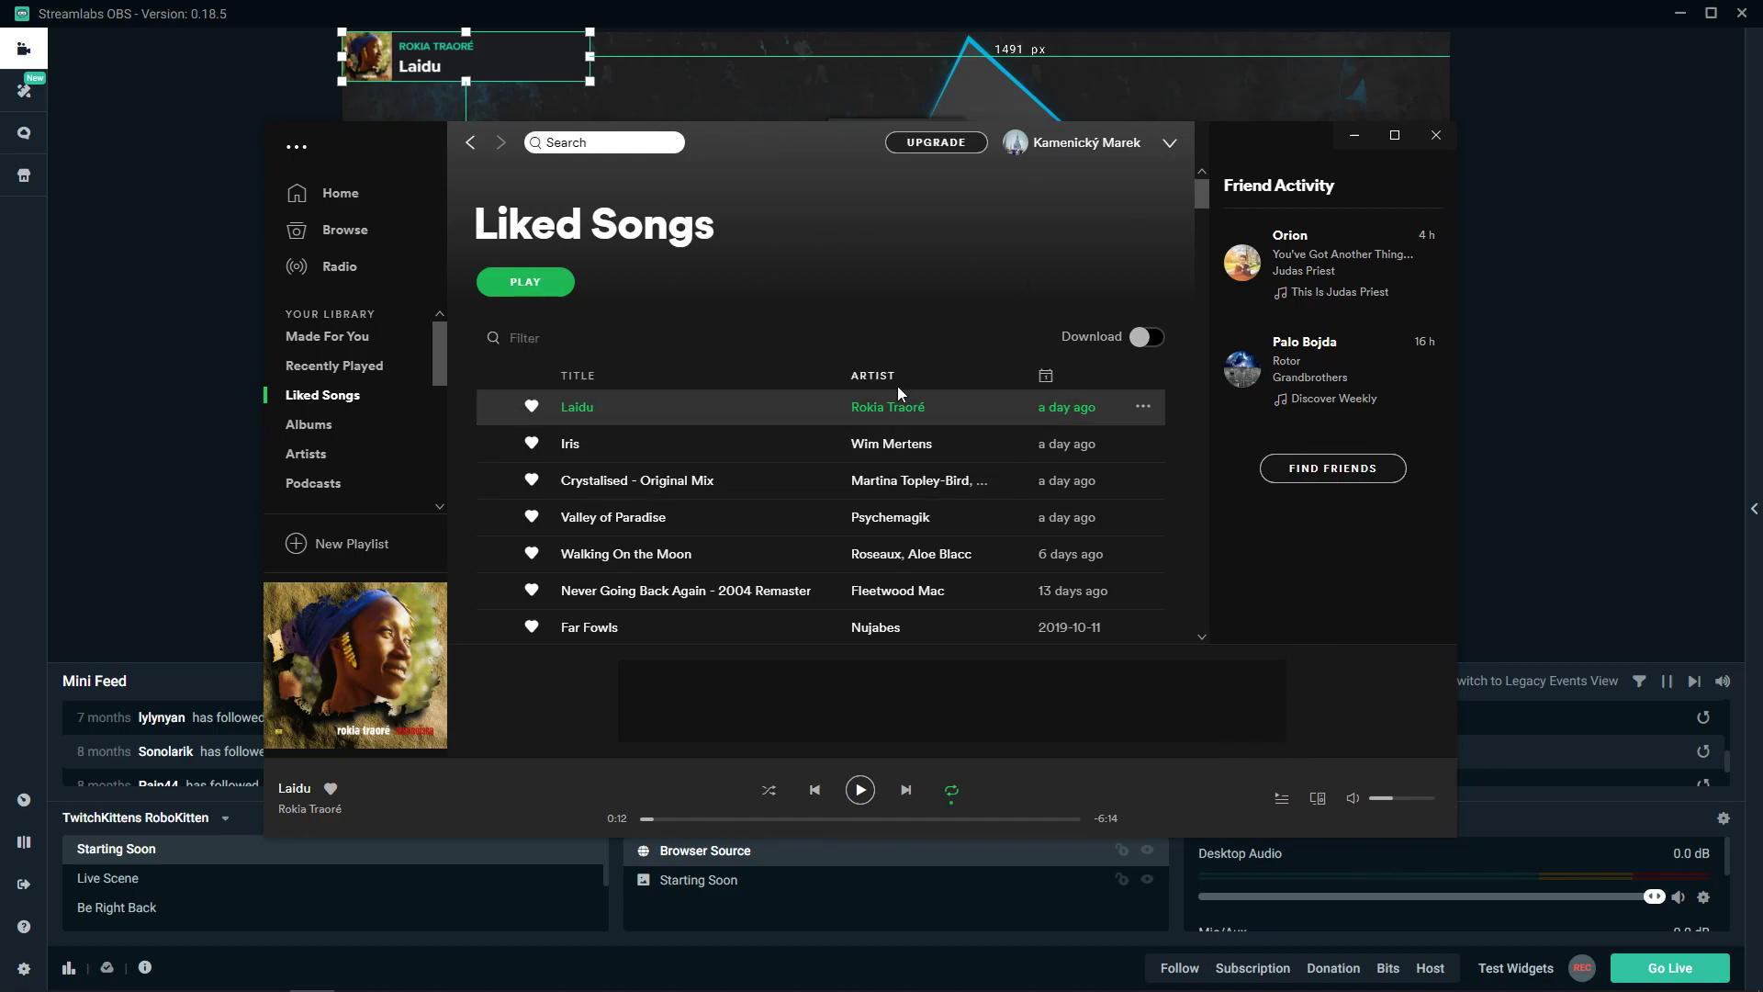
left_click_drag(757, 154, 715, 167)
- Open the Volume Mixer from the tray speaker and lower Spotify's level
right_click(1546, 975)
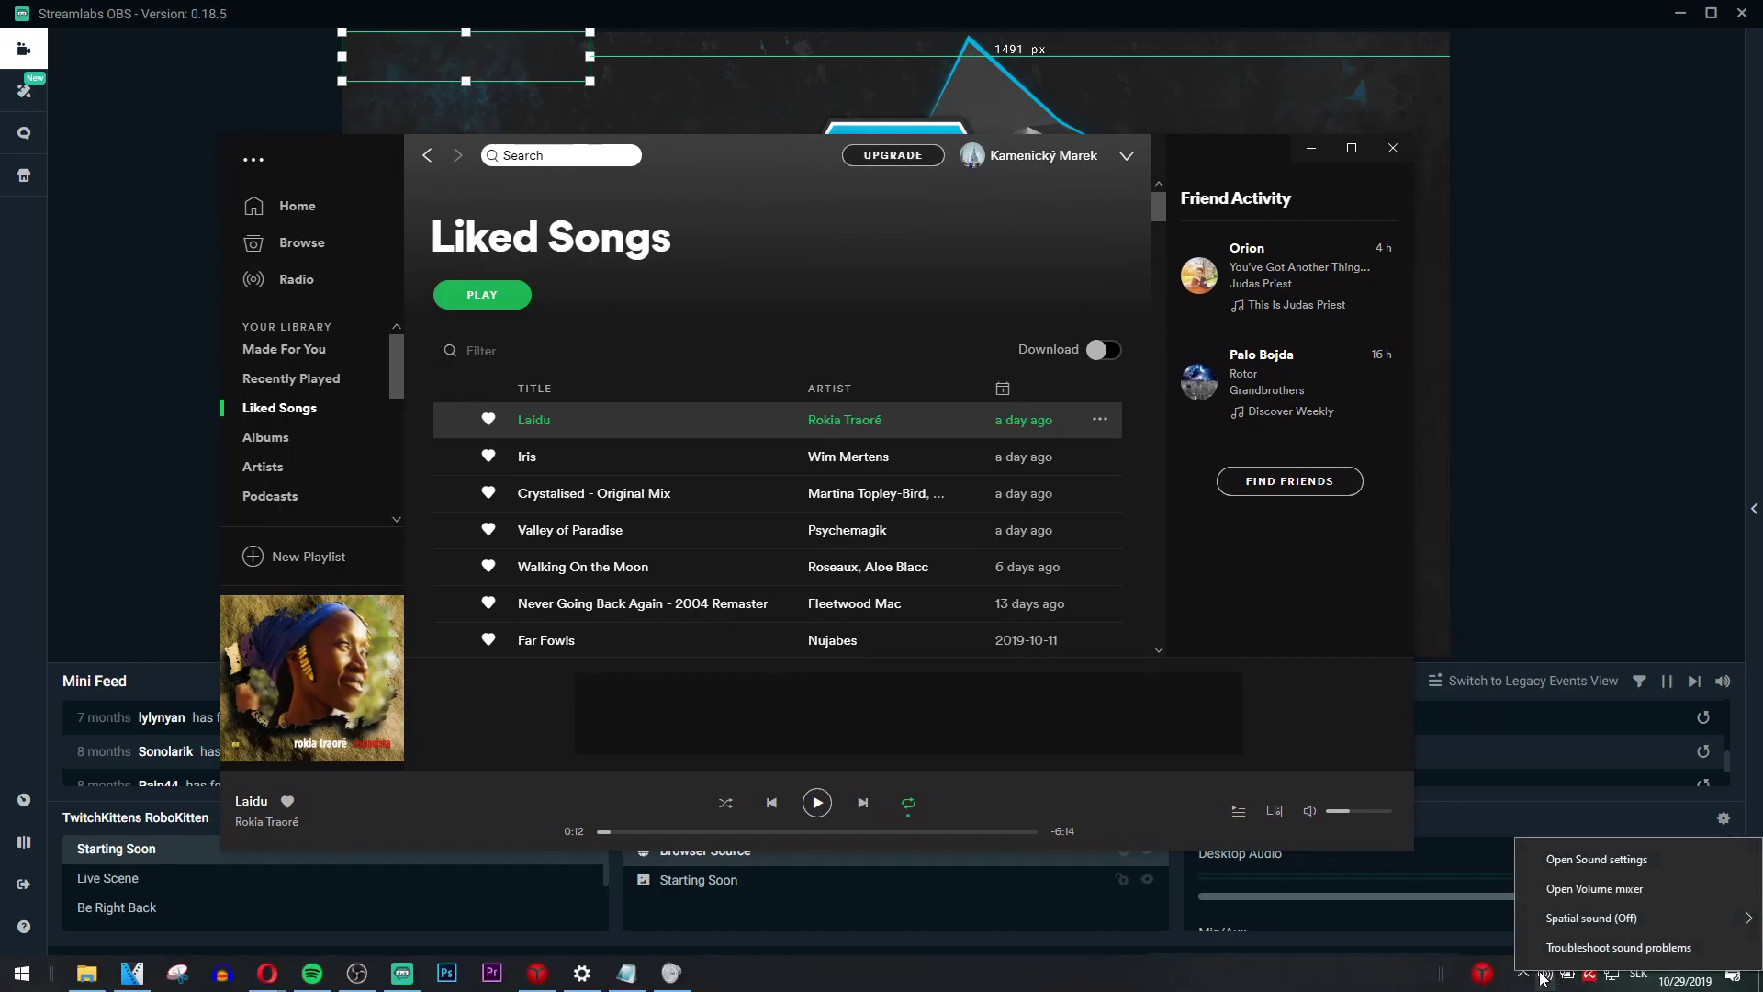
right_click(1543, 981)
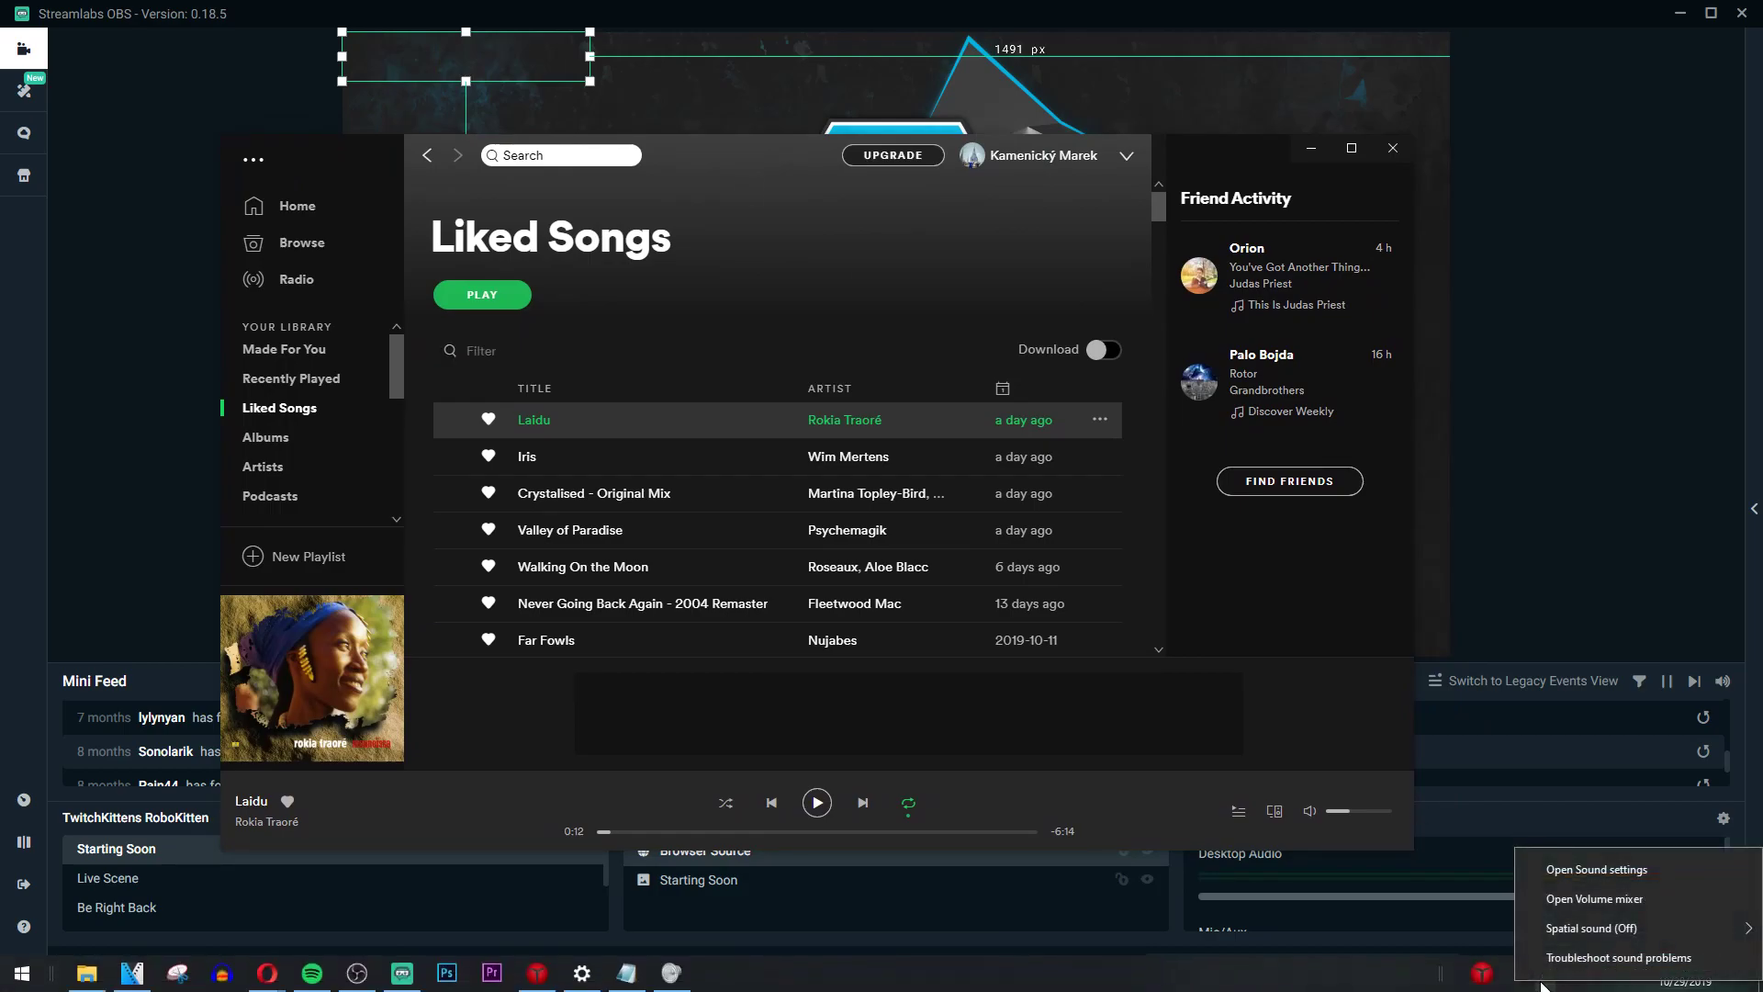
left_click(1606, 899)
left_click_drag(1514, 925, 1696, 926)
left_click_drag(1686, 796, 1688, 868)
- Resume Laidu in Spotify and set its Volume Mixer level to 18
left_click(1001, 729)
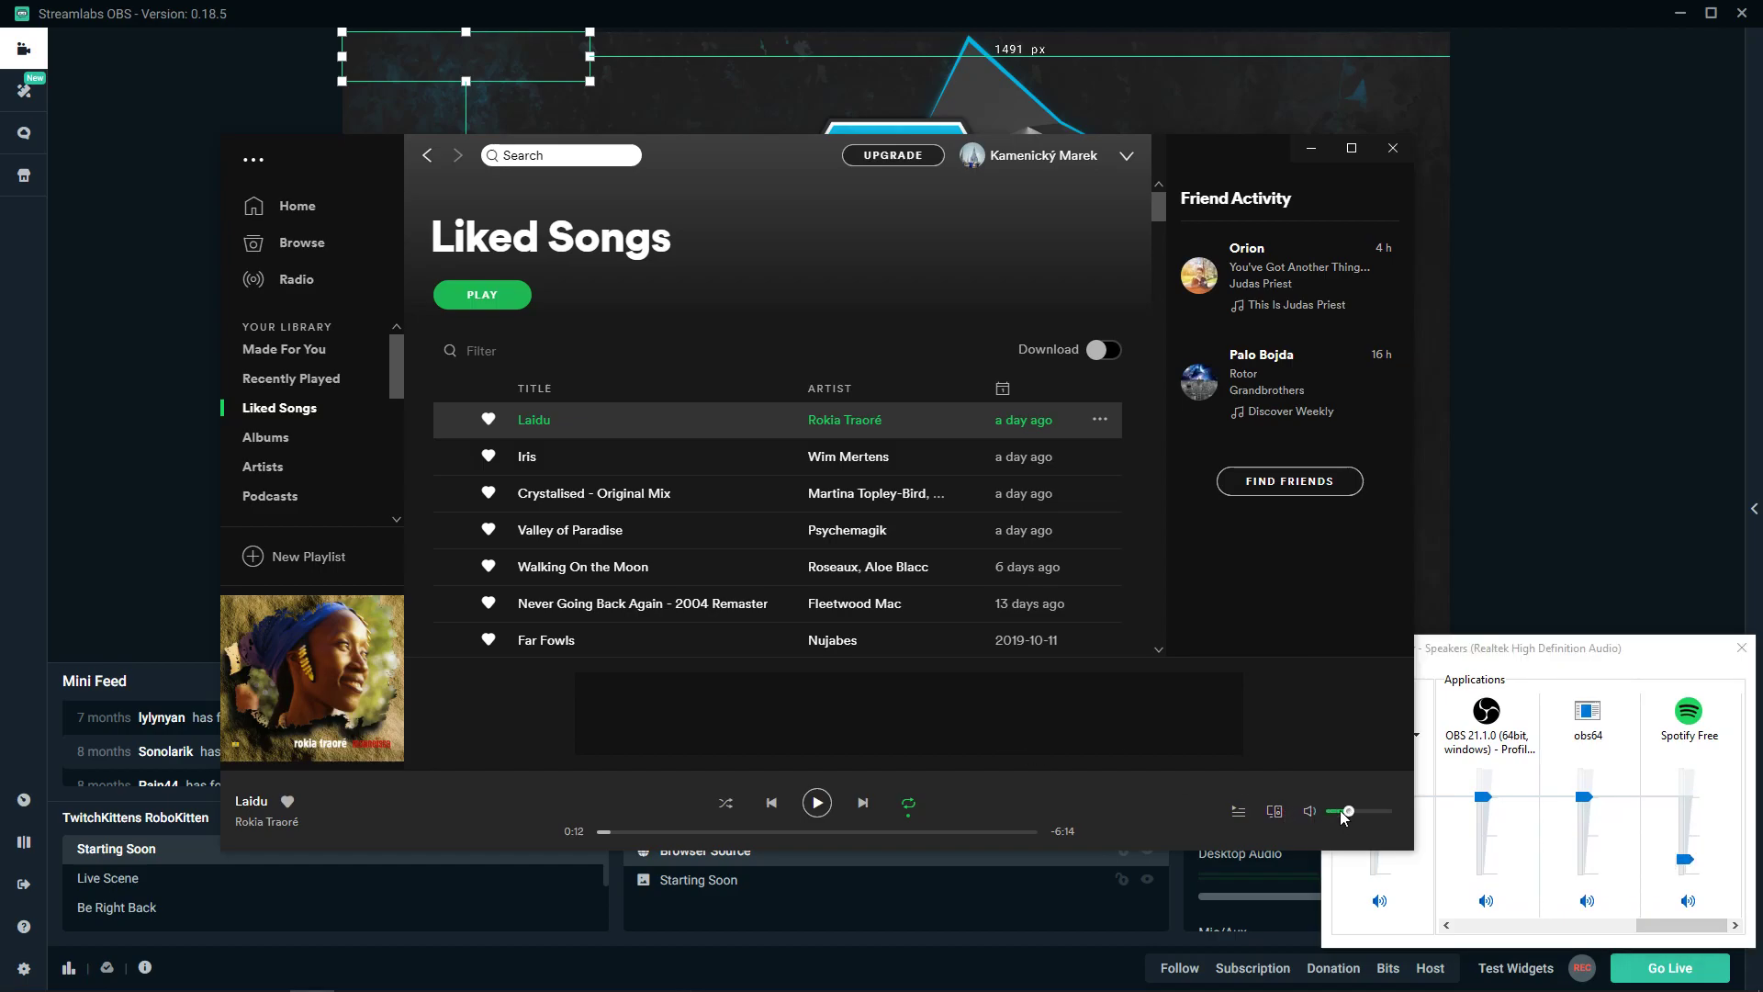
left_click(816, 804)
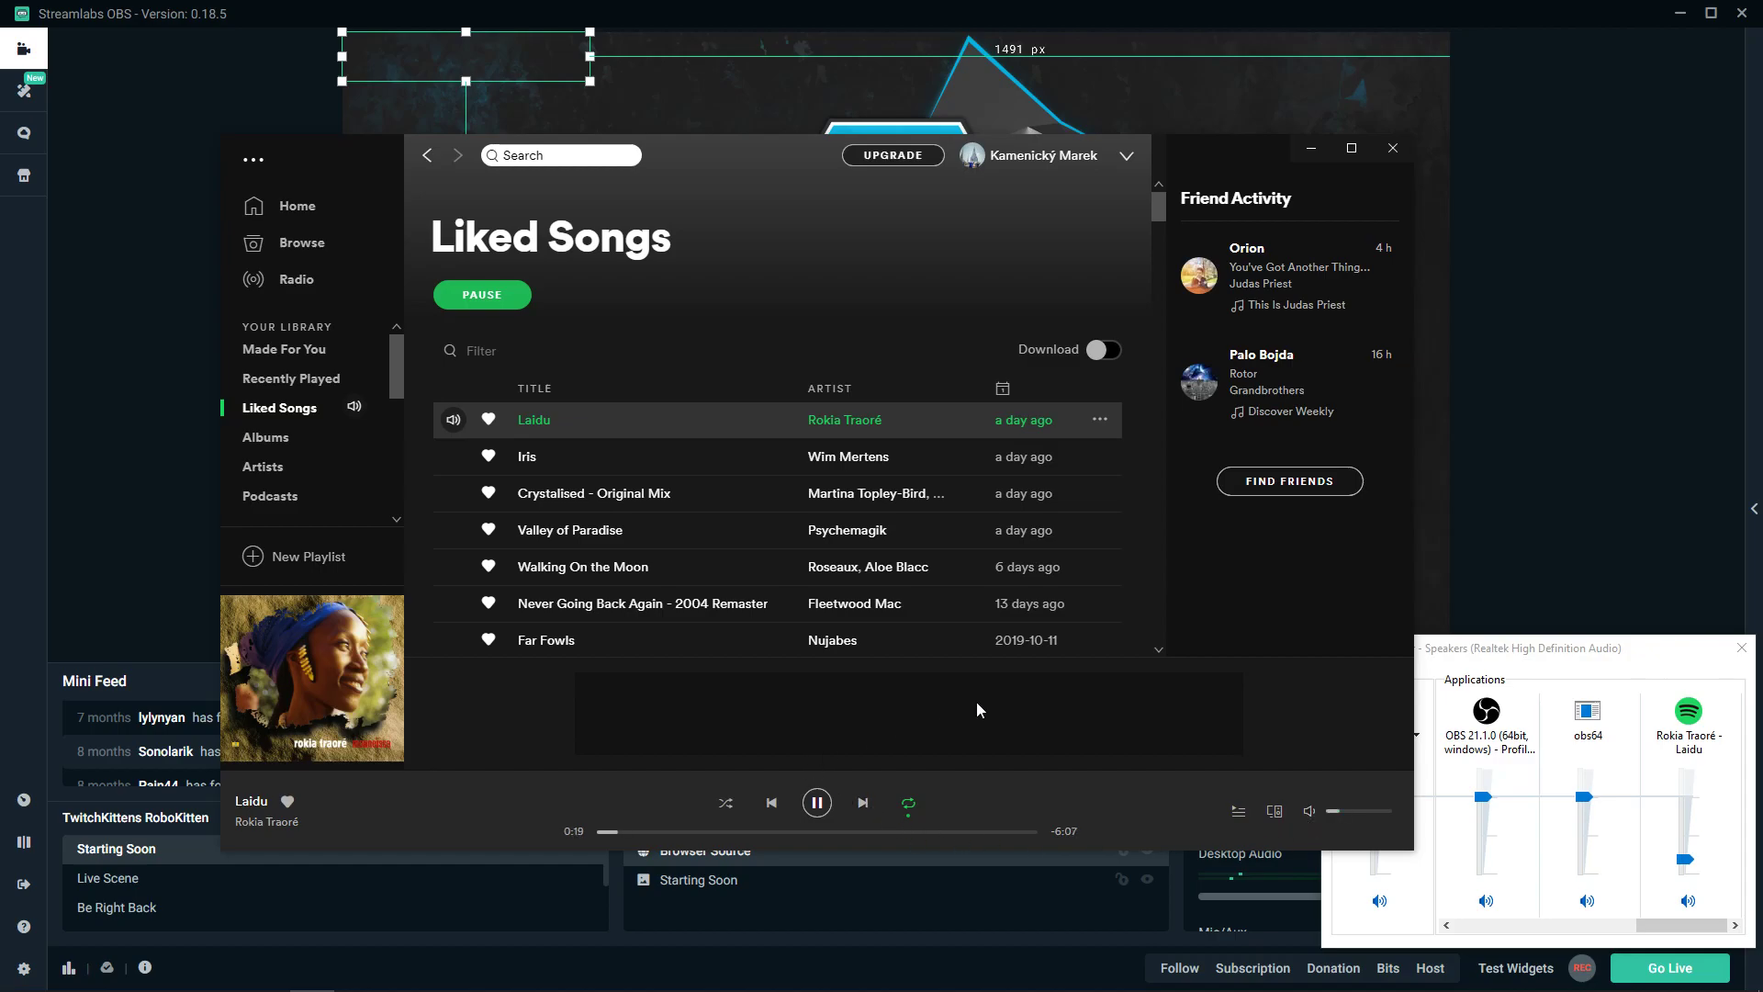
mouse_move(1340, 818)
left_mouse_down()
mouse_move(1369, 814)
mouse_move(1351, 815)
left_mouse_up()
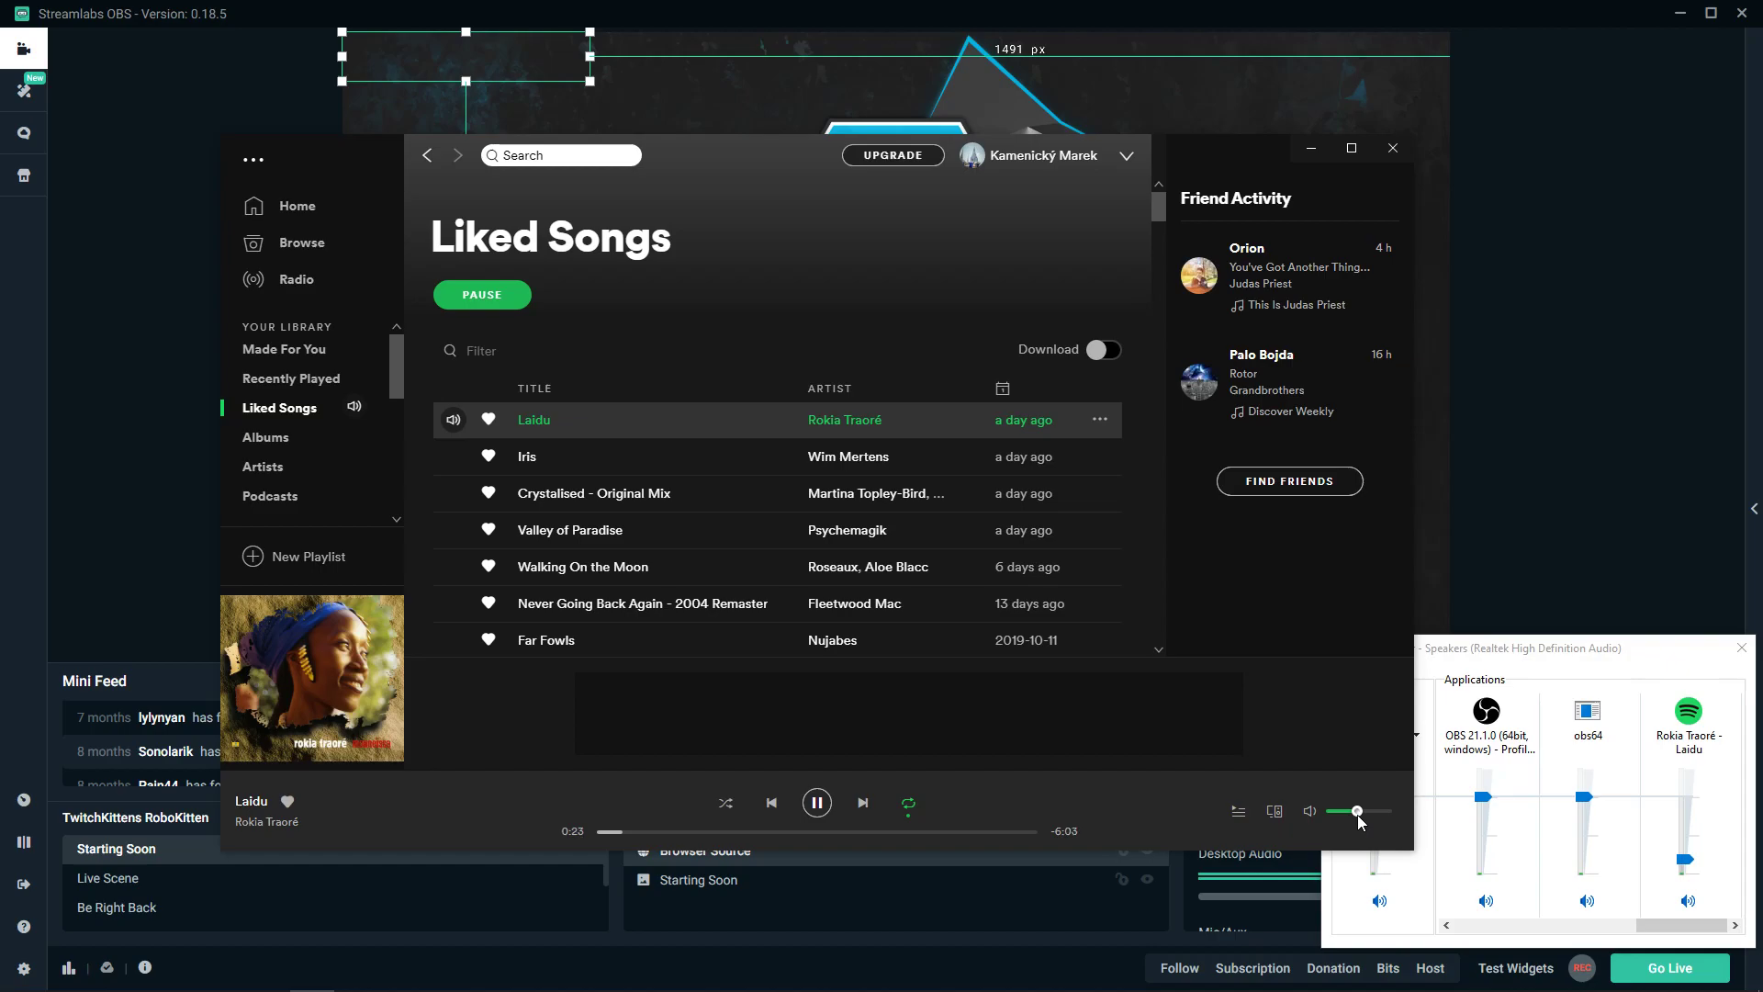
left_click_drag(1686, 859, 1684, 855)
left_click(1171, 797)
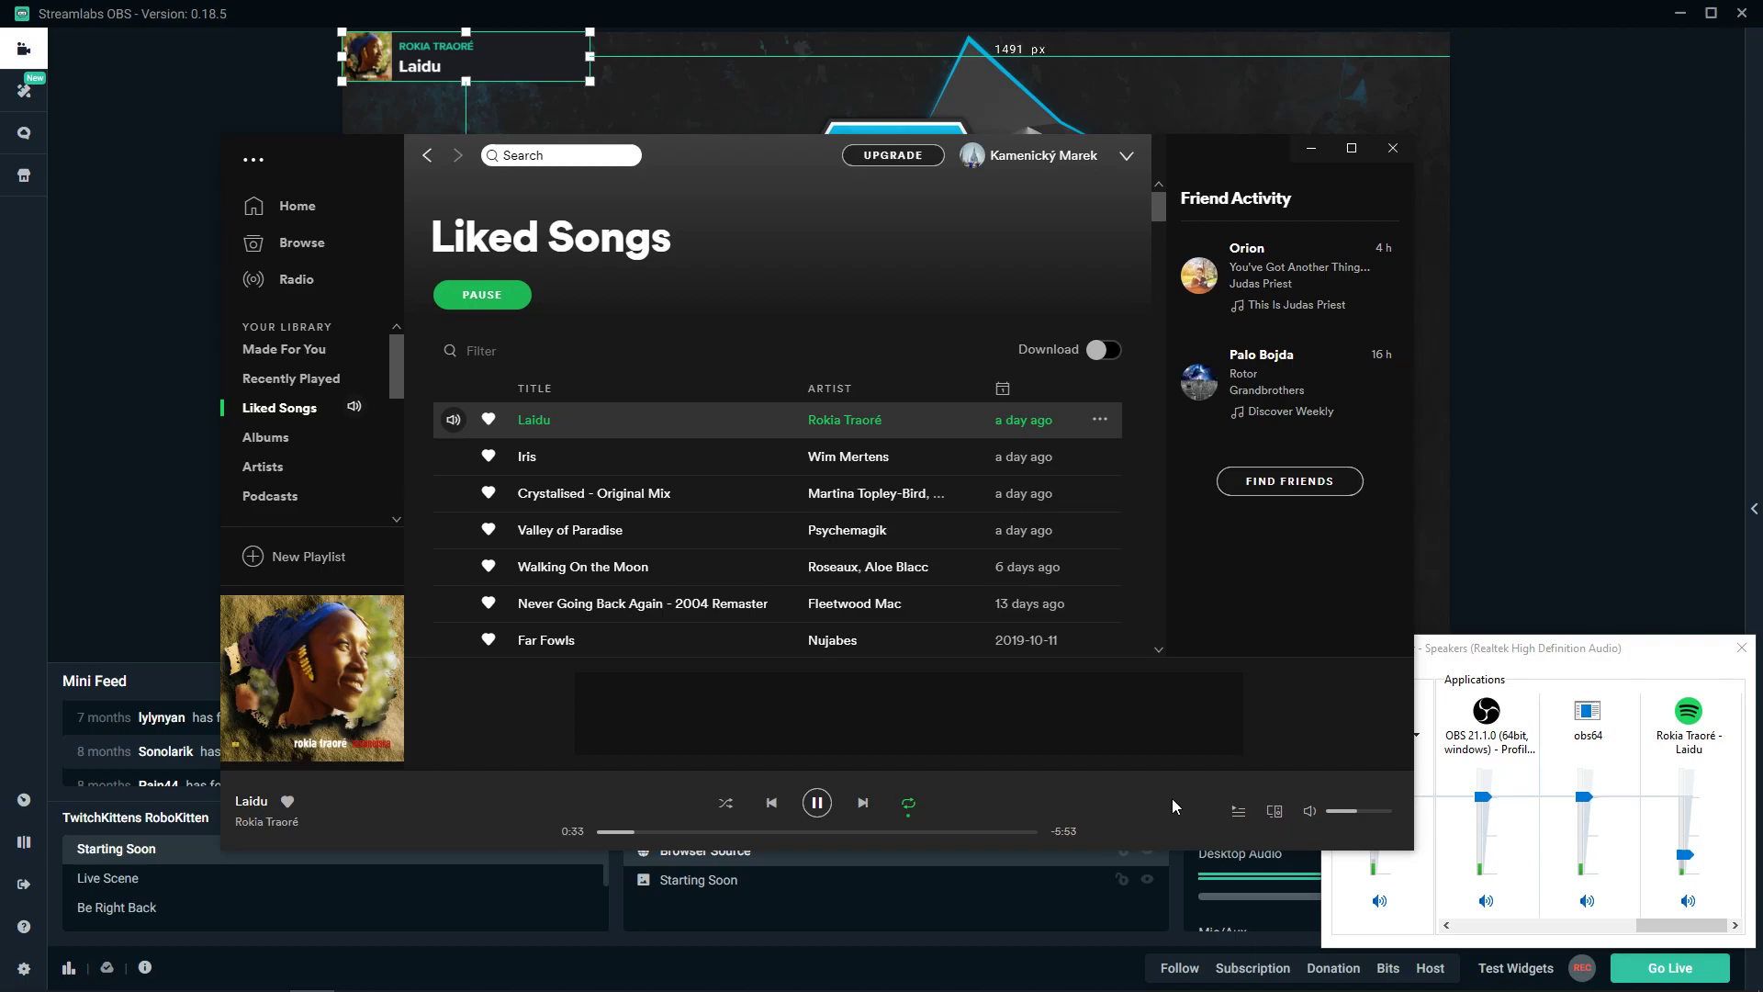
- Pause Spotify, return to Streamlabs OBS, and select the top-left now-playing overlay in the Starting Soon preview
left_click(817, 803)
left_click(1561, 458)
left_click(550, 37)
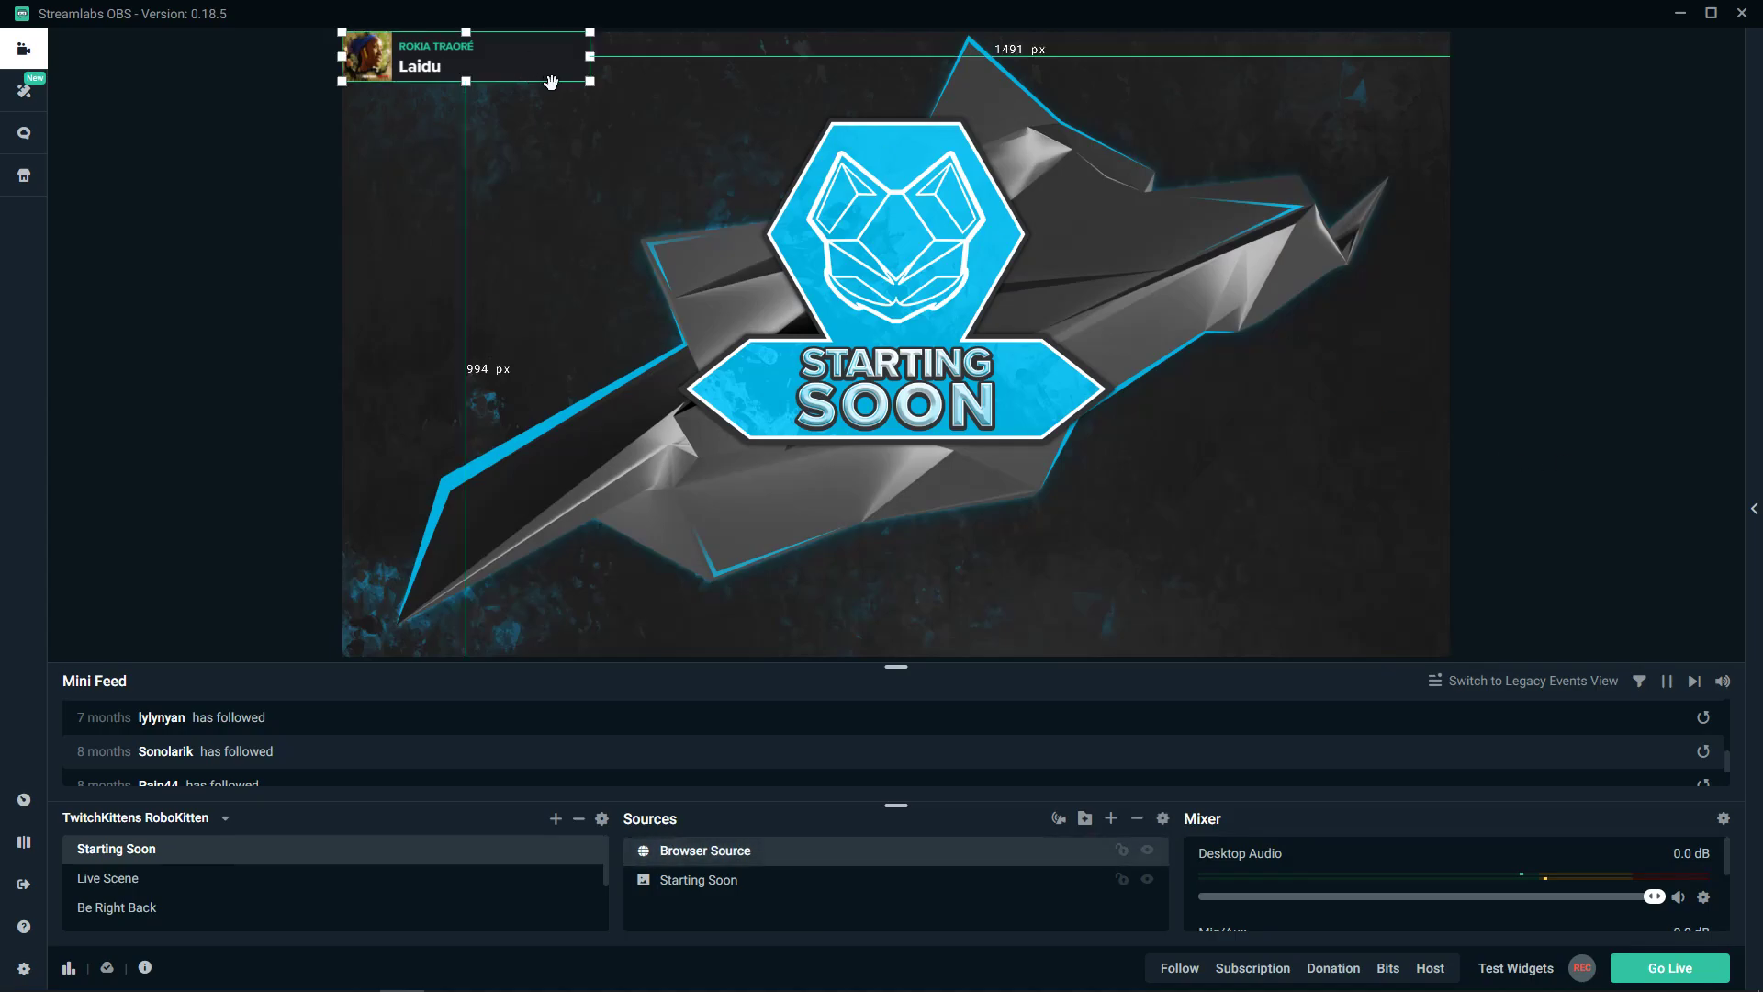